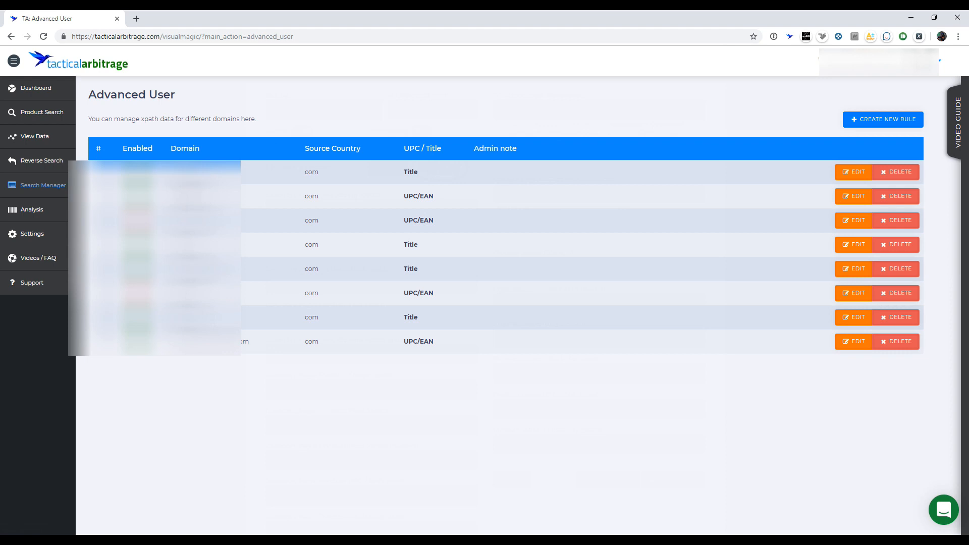
- Create a new Advanced User rule for the domain hobbylobby.com and set it to active
left_click(35, 234)
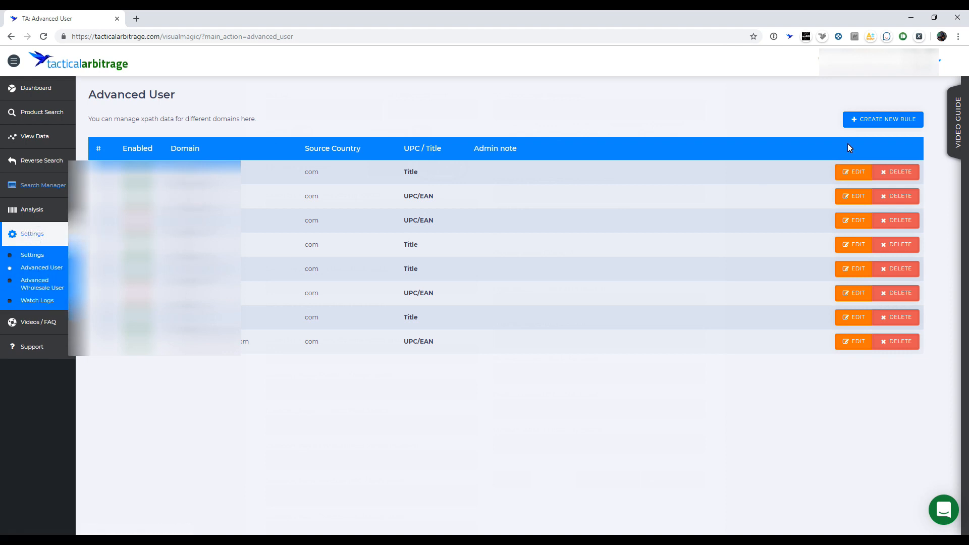
left_click(863, 121)
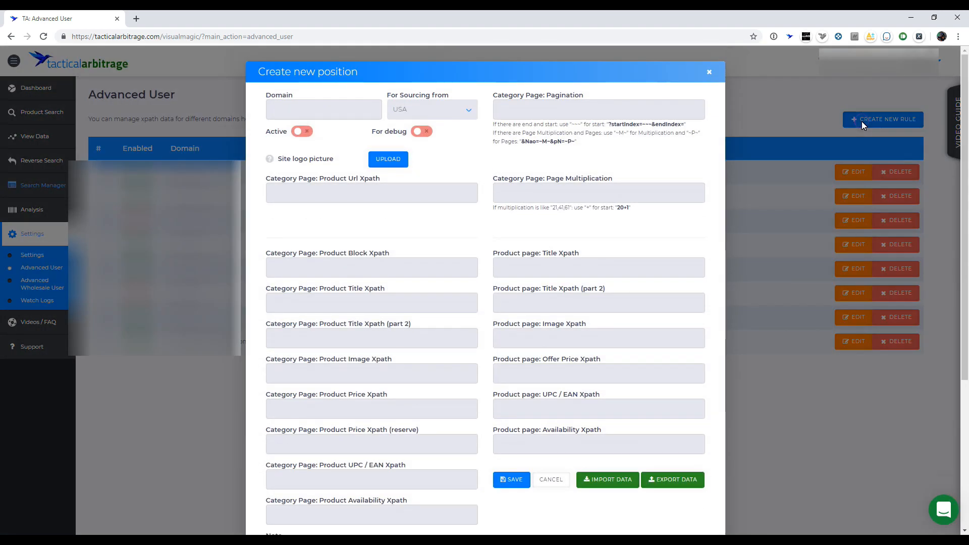
left_click(308, 110)
type("hobbylobby.com")
left_click(327, 130)
left_click(300, 133)
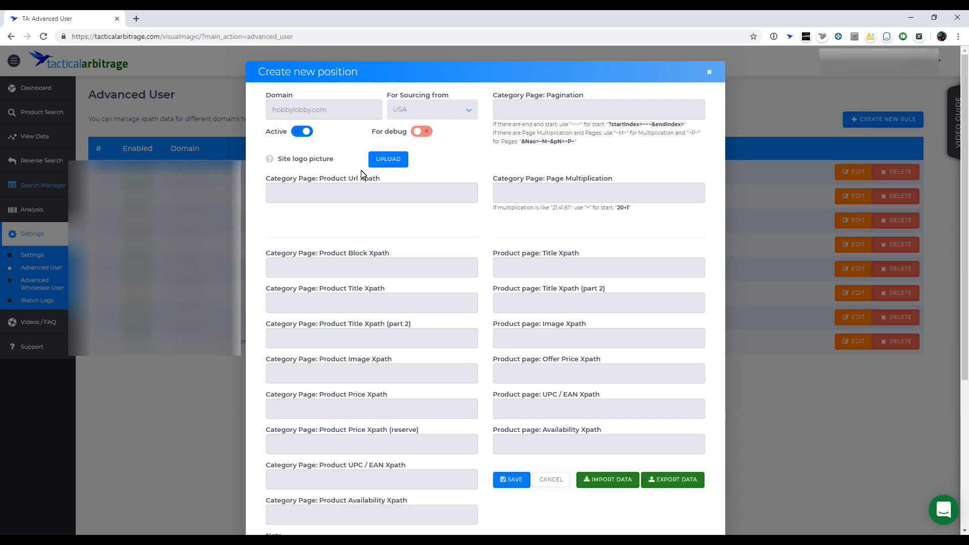
- Search Google Images for "hobby lobby logo" in a new browser tab and download the white-on-orange Hobby Lobby logo
left_click(135, 18)
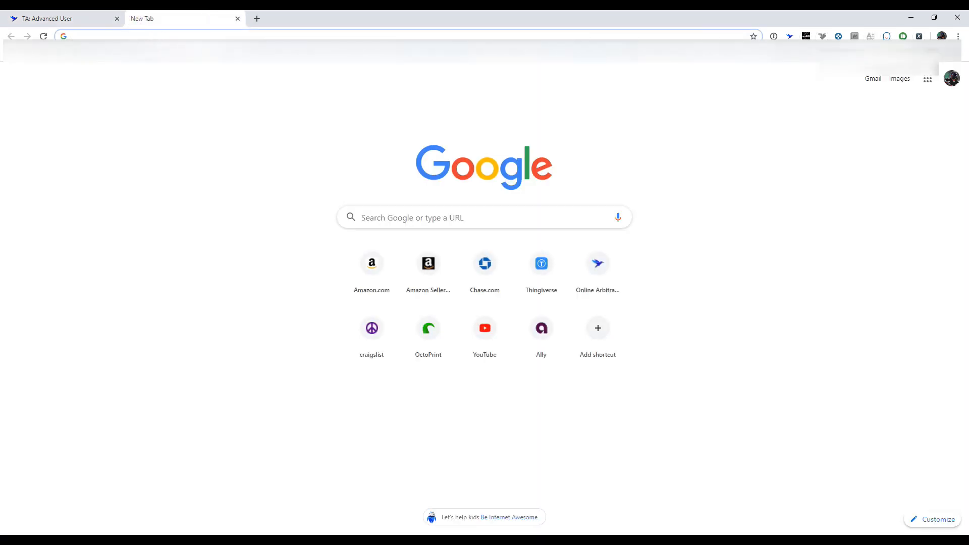
type("hobby lobb")
key("Return")
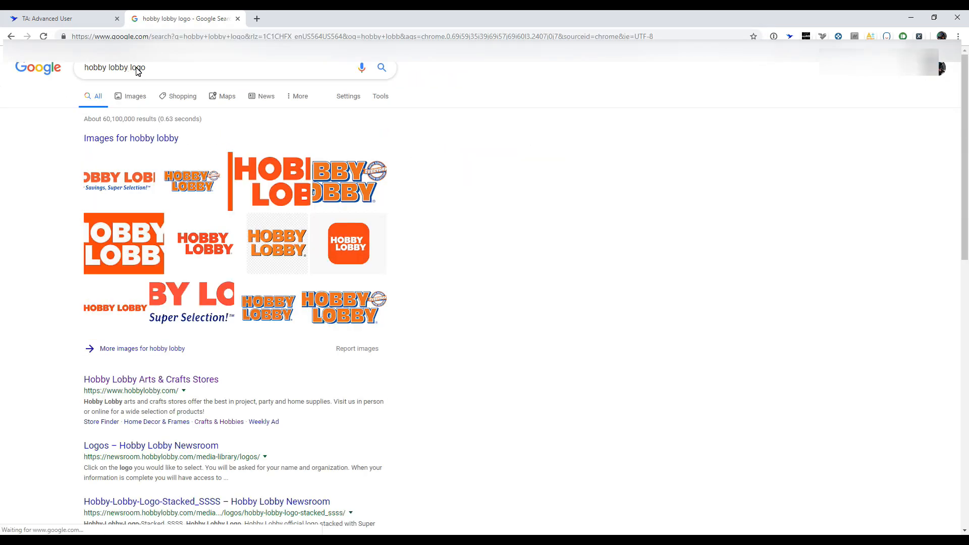
left_click(135, 97)
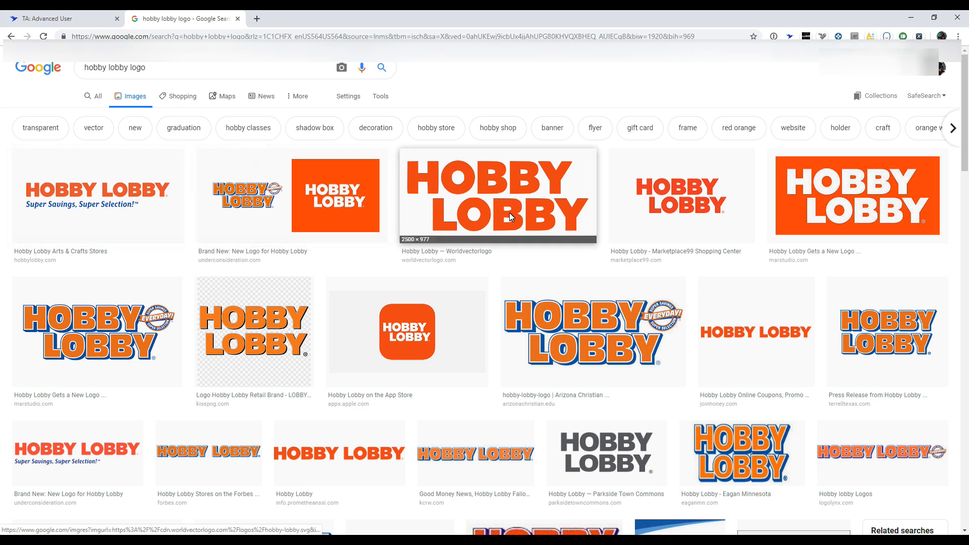
left_click(798, 201)
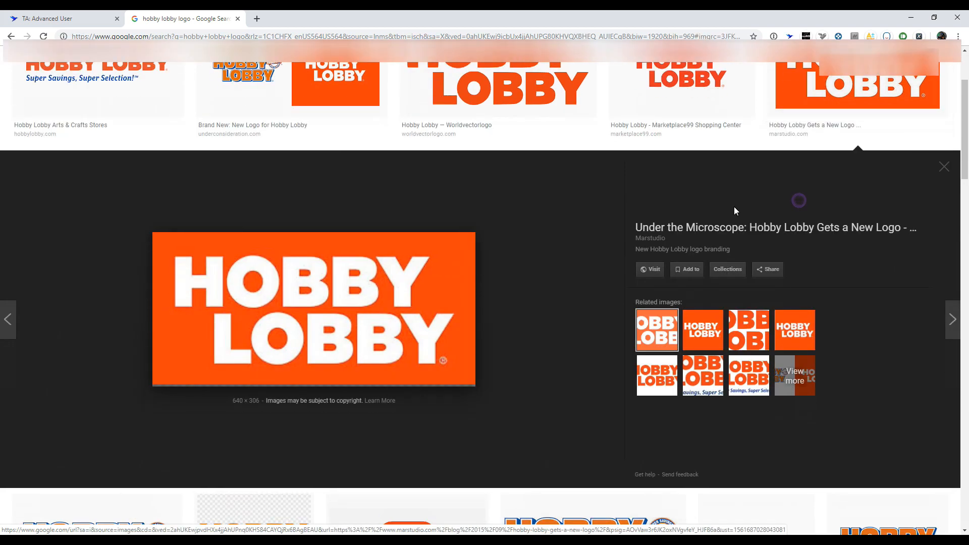
right_click(354, 289)
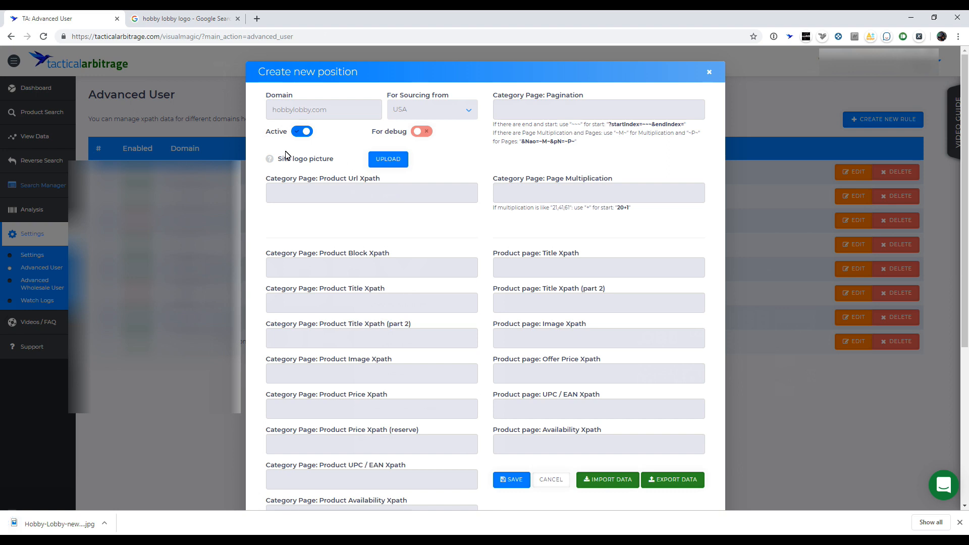
- Upload the downloaded Hobby Lobby image as the rule's site logo picture and dismiss the browser's download bar
left_click(387, 159)
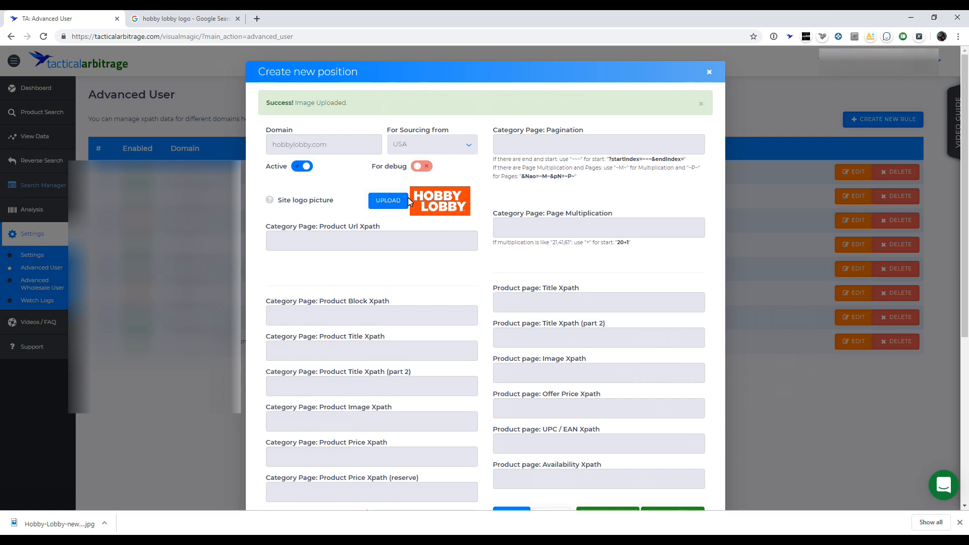
scroll(405, 201, "down", 2)
scroll(394, 217, "up", 2)
scroll(426, 102, "down", 1)
scroll(348, 246, "up", 1)
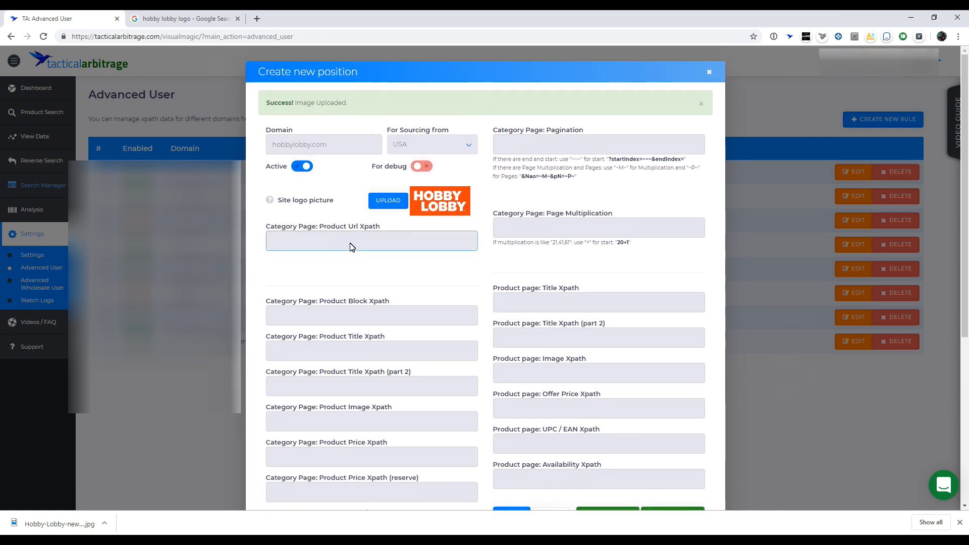
scroll(350, 246, "down", 2)
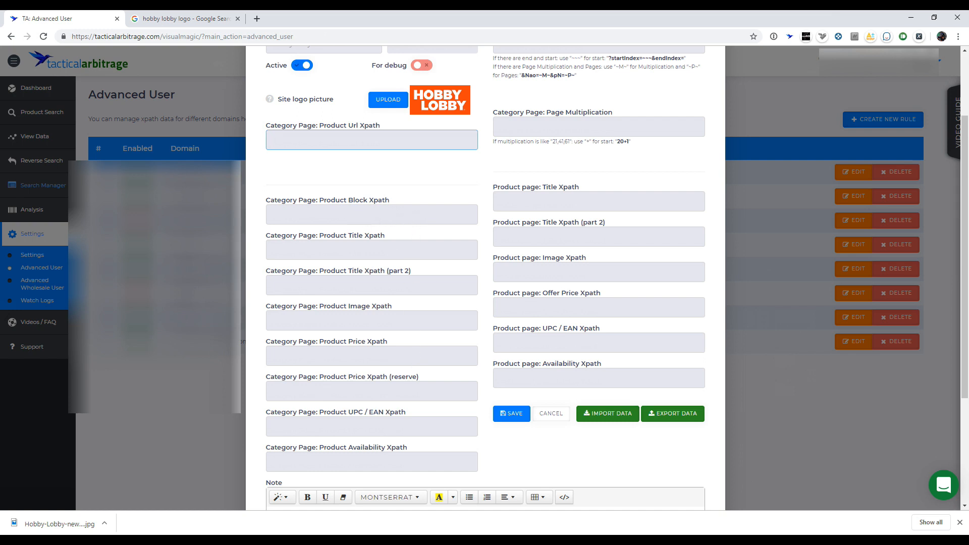
left_click(959, 523)
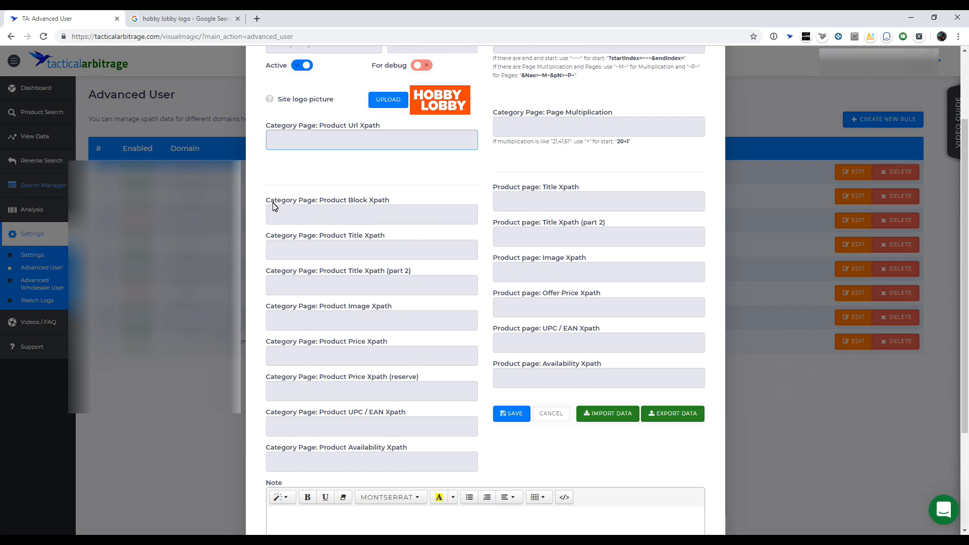
- Review the rule's category page and product page Xpath fields, and save the new rule
left_click_drag(266, 201, 382, 459)
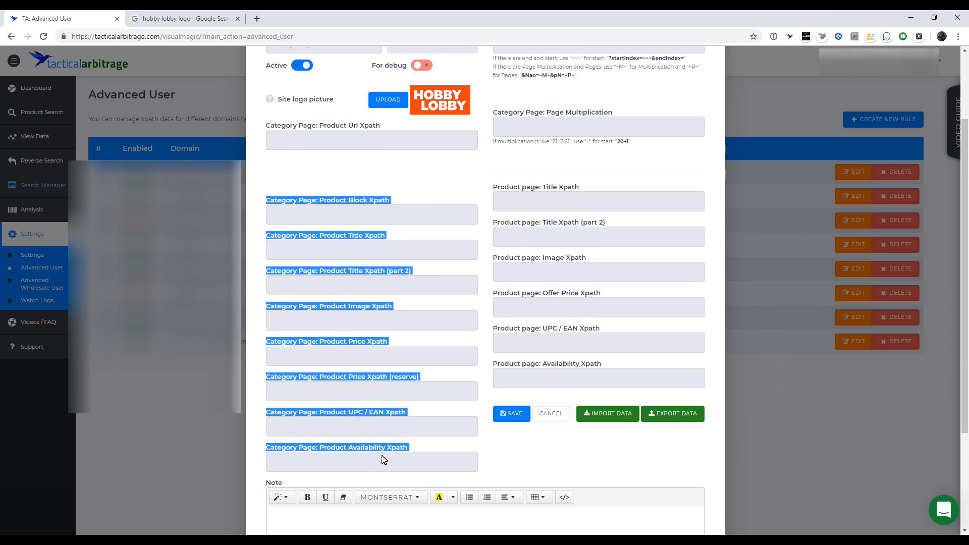
scroll(447, 406, "up", 2)
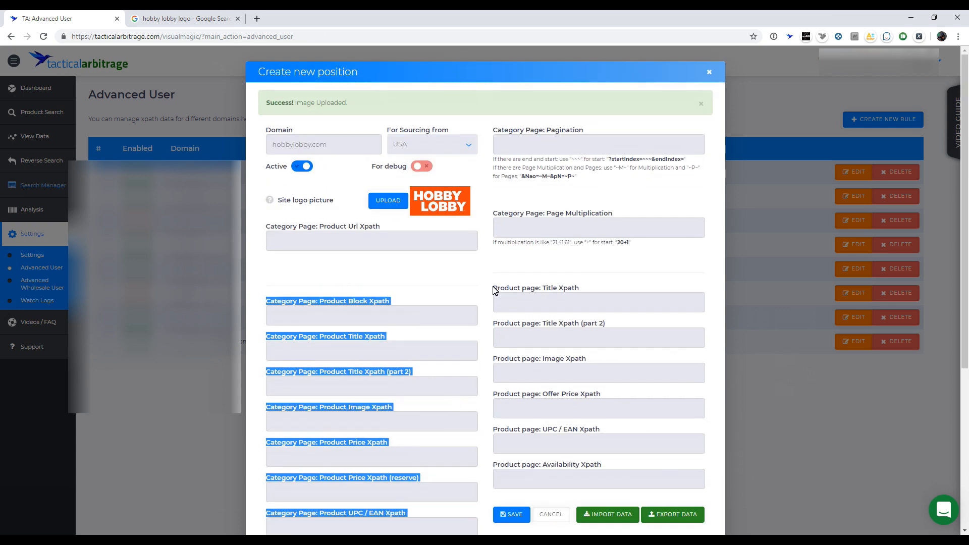
left_click(499, 291)
left_click_drag(501, 295, 611, 476)
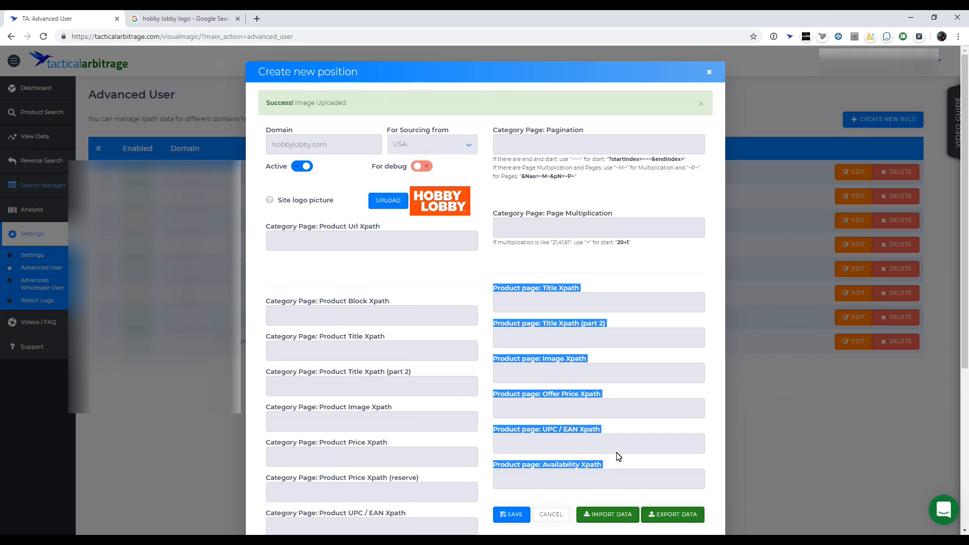
scroll(609, 434, "down", 1)
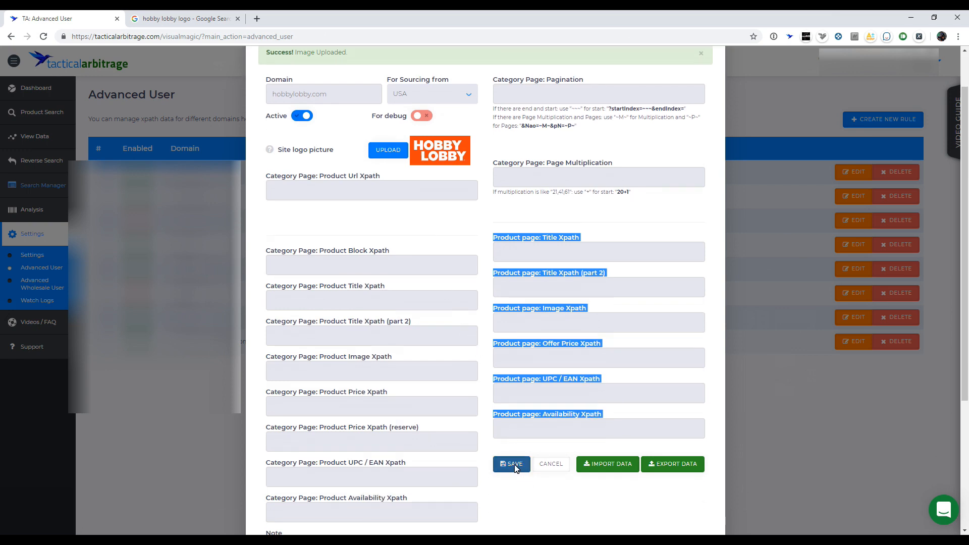
left_click(515, 468)
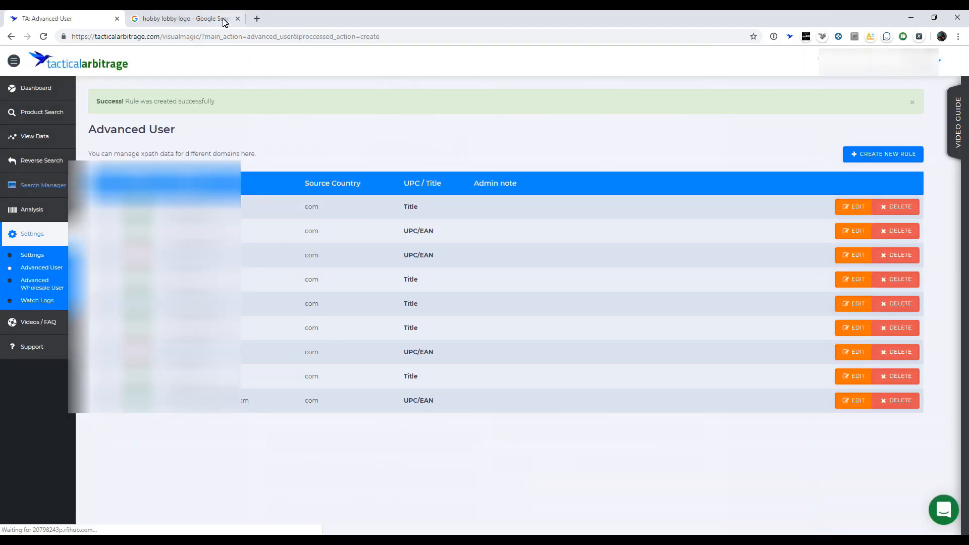
- Go to hobbylobby.com in the logo search tab and open the Candles & Fragrance category under Home Decor & Frames
left_click(225, 20)
left_click(215, 36)
type("hobbylobby.com")
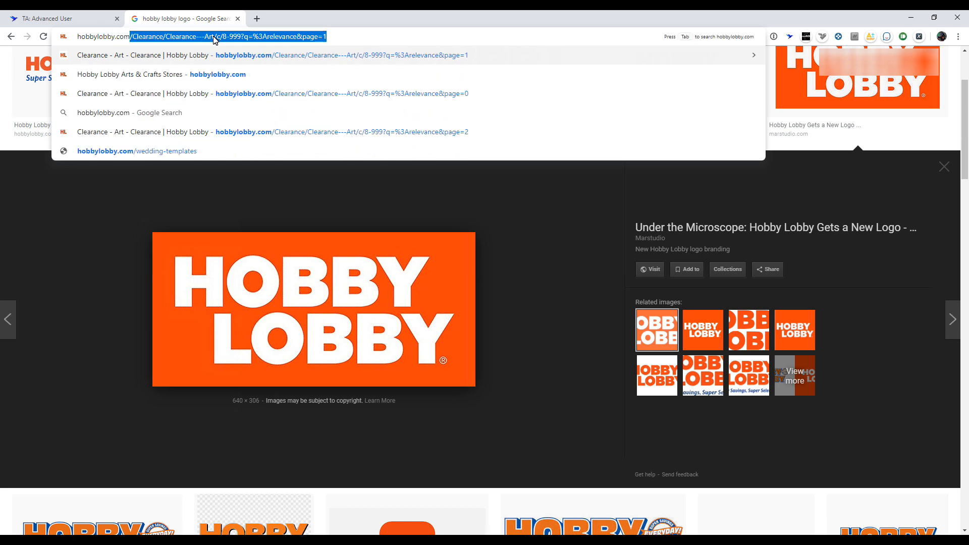
key("Delete")
key("Return")
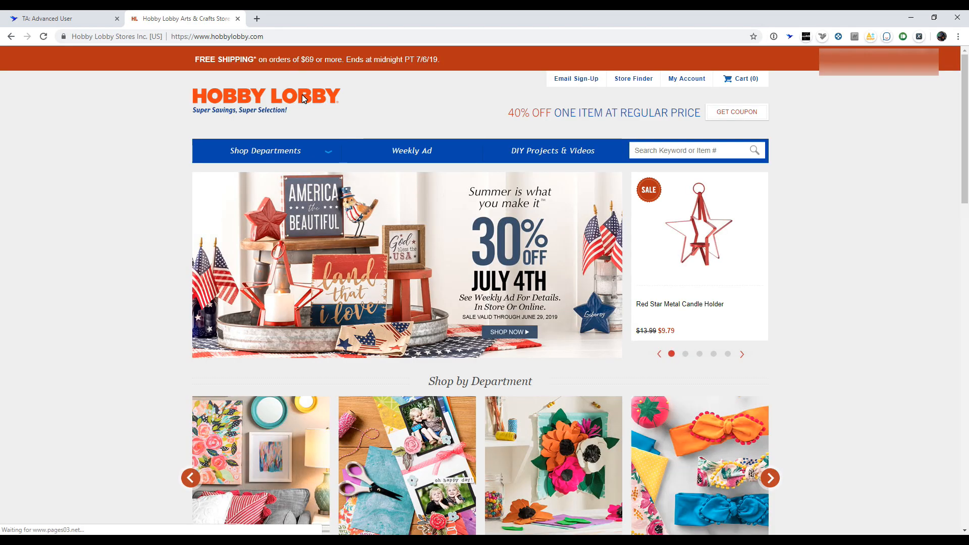
mouse_move(304, 153)
mouse_move(285, 174)
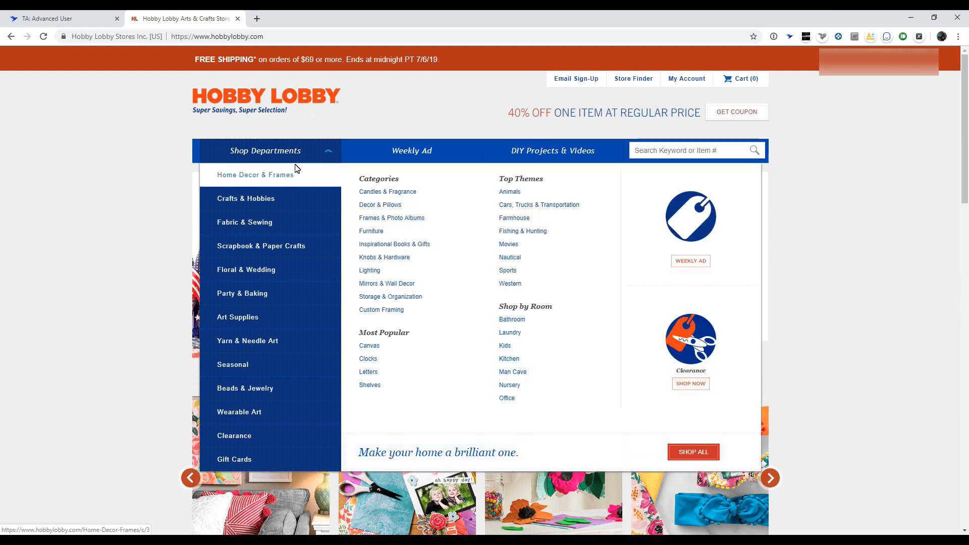
left_click(384, 192)
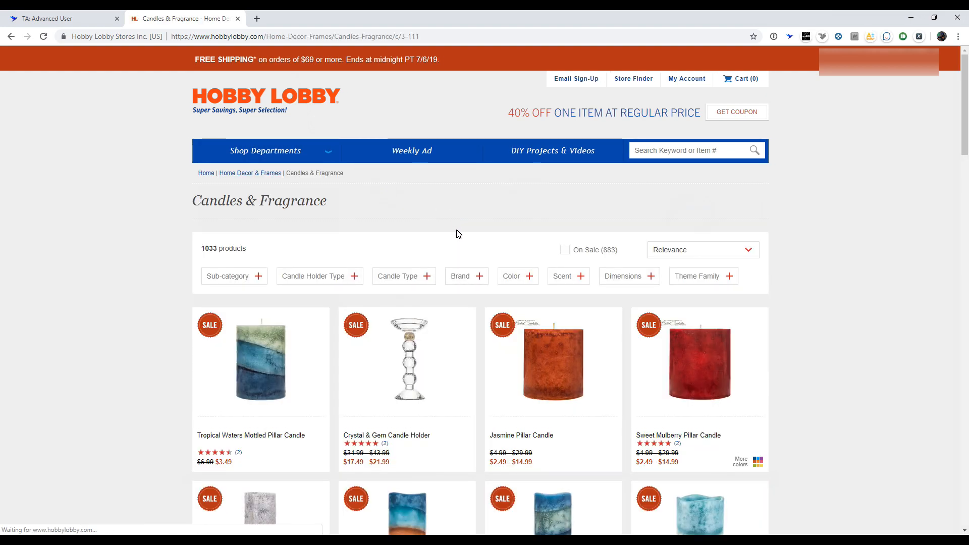
- Look through the Candles & Fragrance product listing and open the Tropical Waters Mottled Pillar Candle page
scroll(760, 321, "down", 5)
scroll(760, 321, "down", 20)
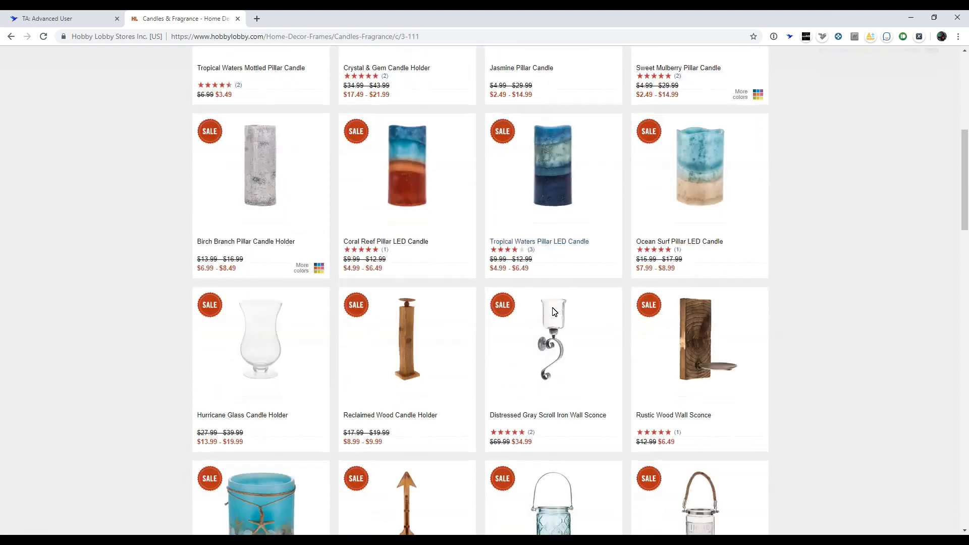
scroll(484, 310, "up", 20)
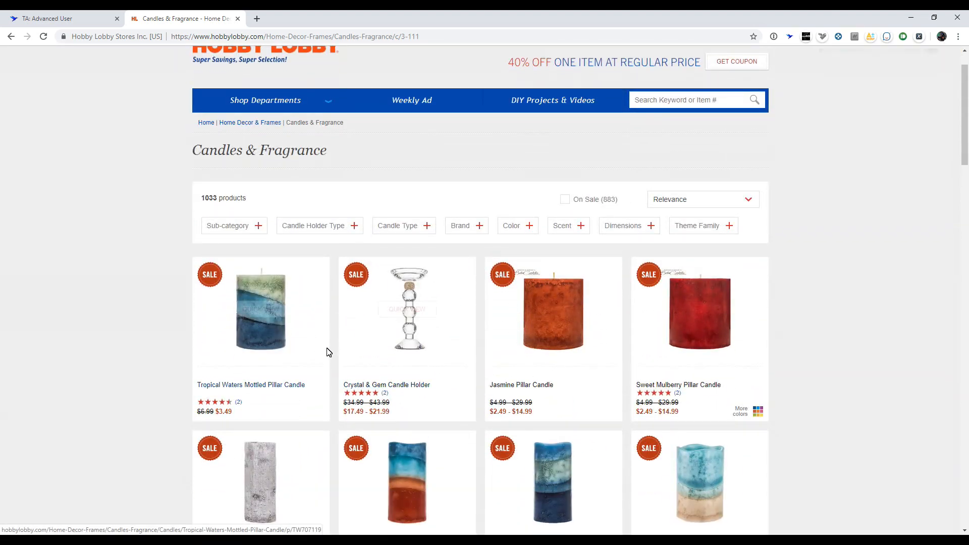
scroll(323, 348, "down", 2)
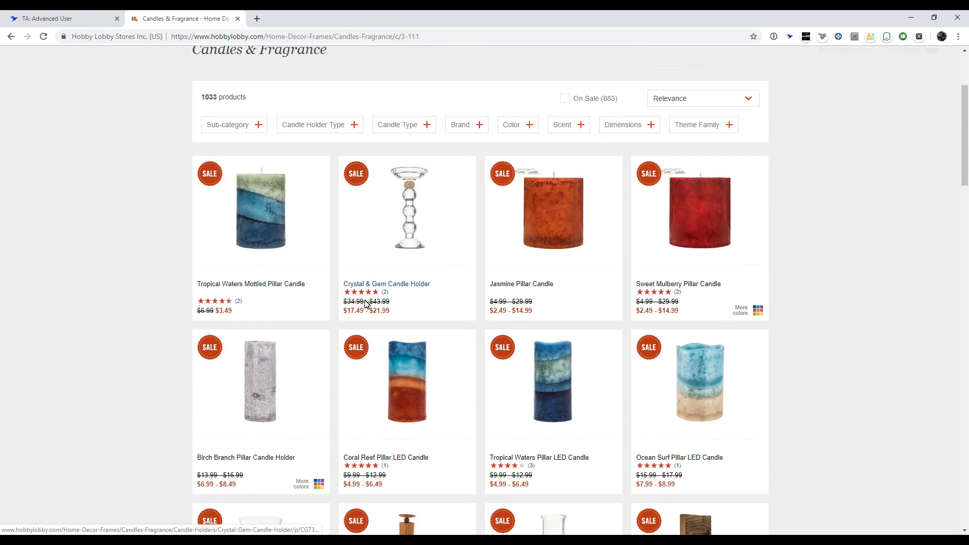
scroll(372, 317, "down", 4)
scroll(376, 323, "up", 4)
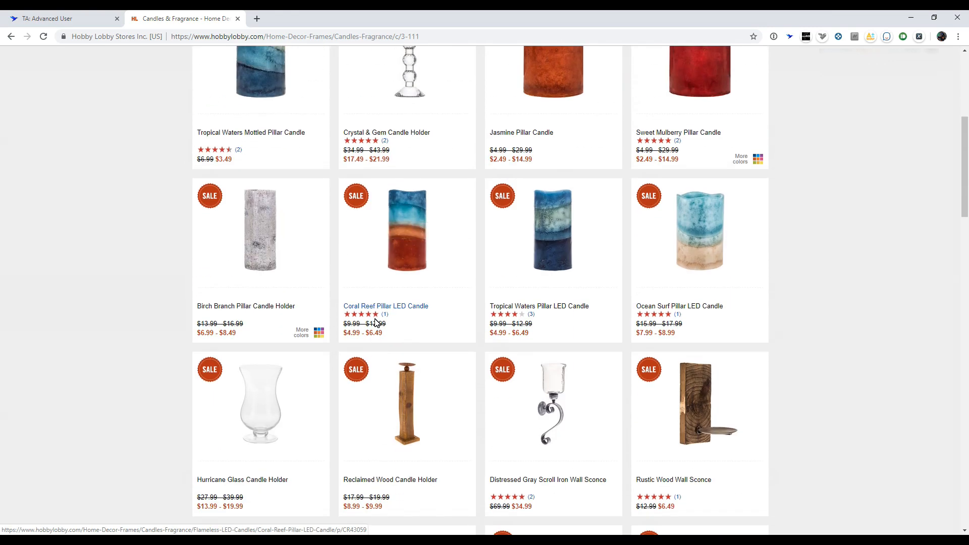
left_click(264, 285)
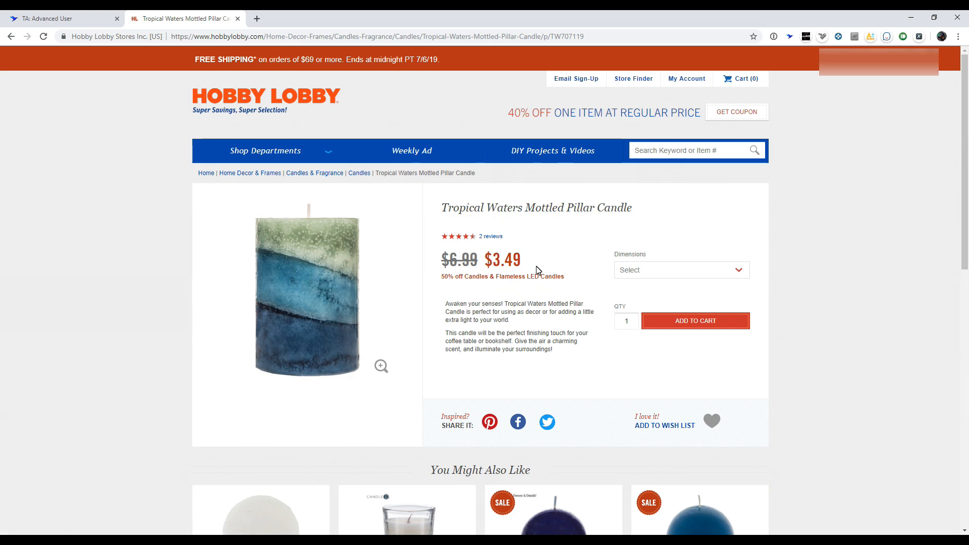
- Examine the candle's product page, including its title, price and dimension options, and return to the category listing
scroll(535, 273, "down", 5)
scroll(523, 270, "down", 4)
scroll(522, 270, "up", 9)
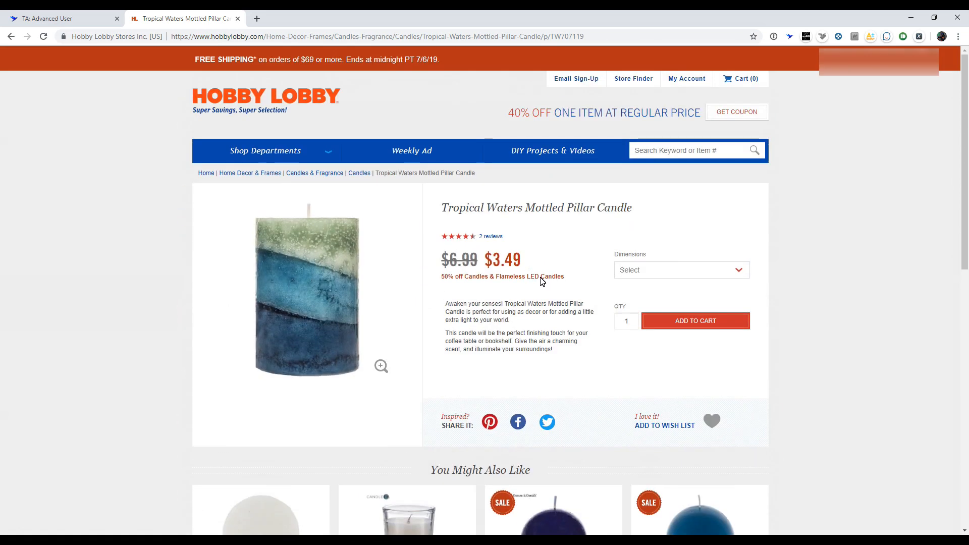
left_click(657, 279)
left_click(651, 286)
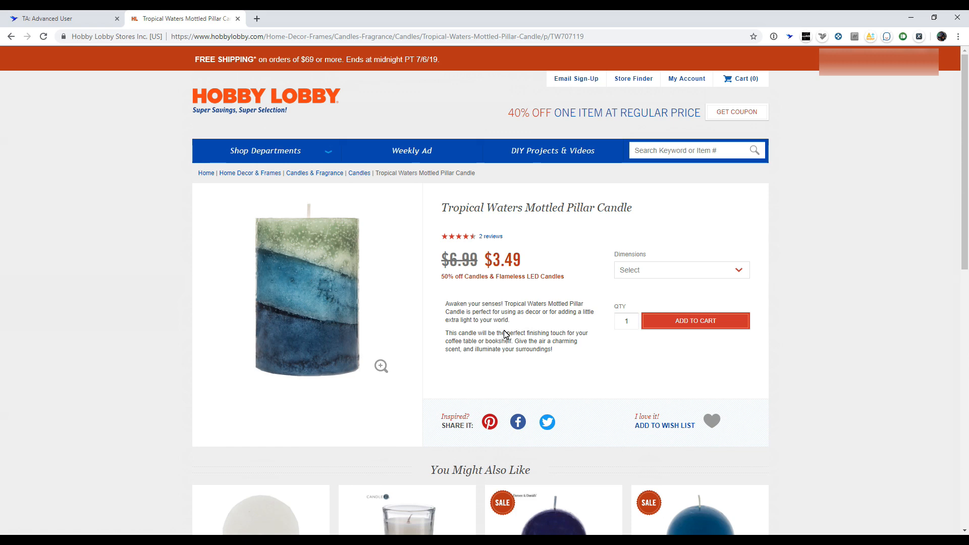
scroll(505, 333, "down", 3)
scroll(505, 323, "up", 3)
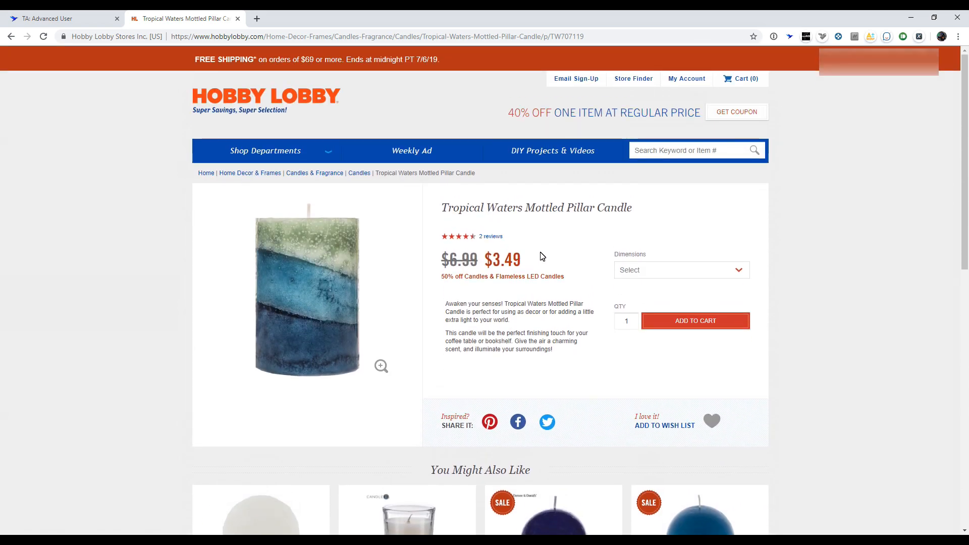
key("alt+Left")
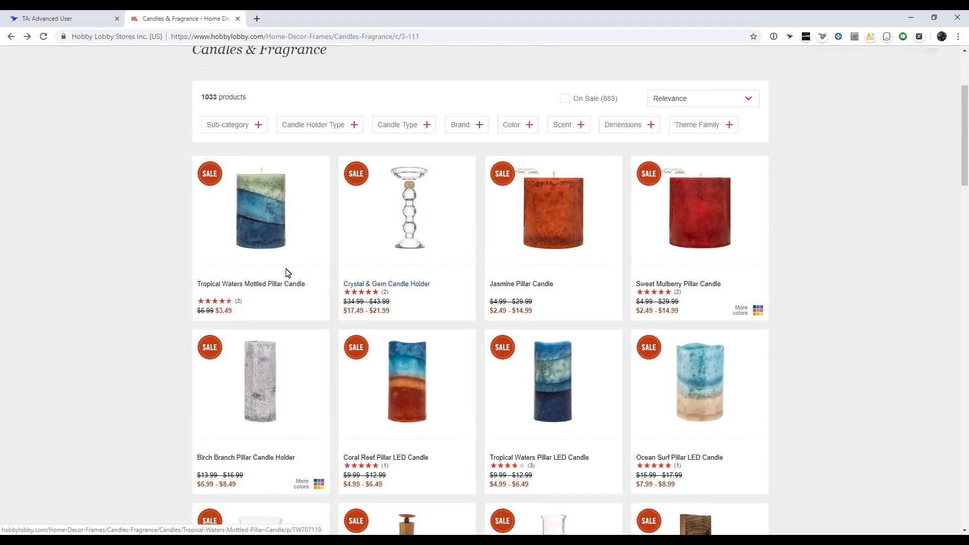
mouse_move(268, 253)
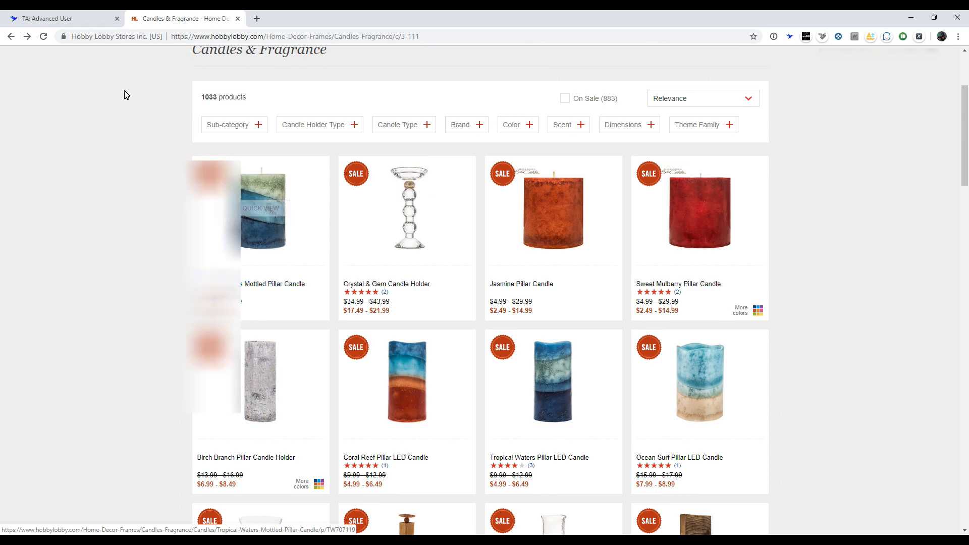
- Open the hobbylobby.com rule for editing in Tactical Arbitrage, at its Category Page: Product Url Xpath field
left_click(64, 19)
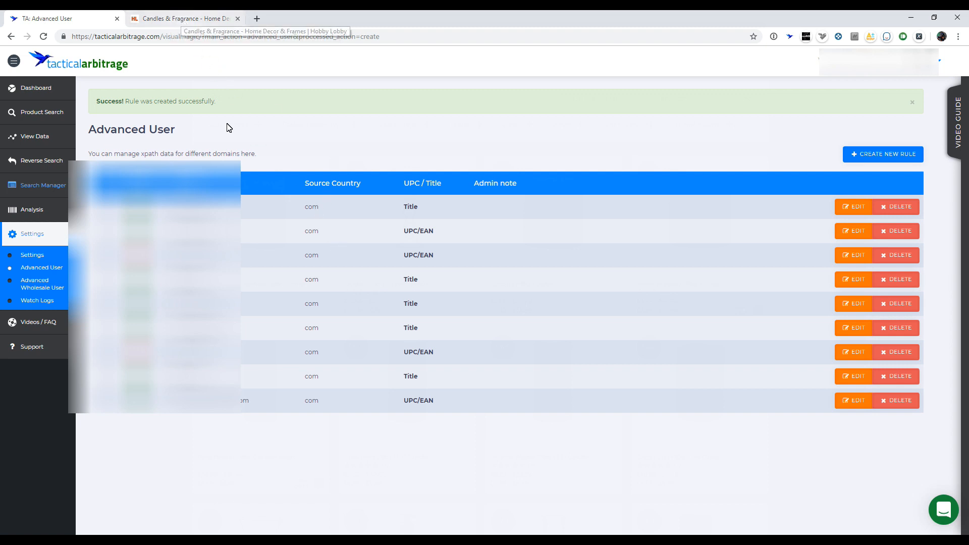
left_click(848, 304)
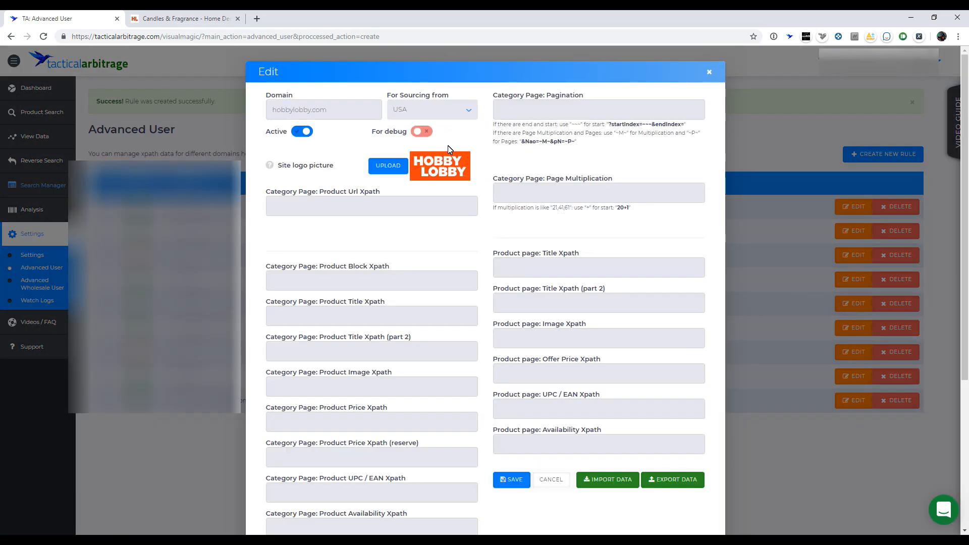
left_click(341, 210)
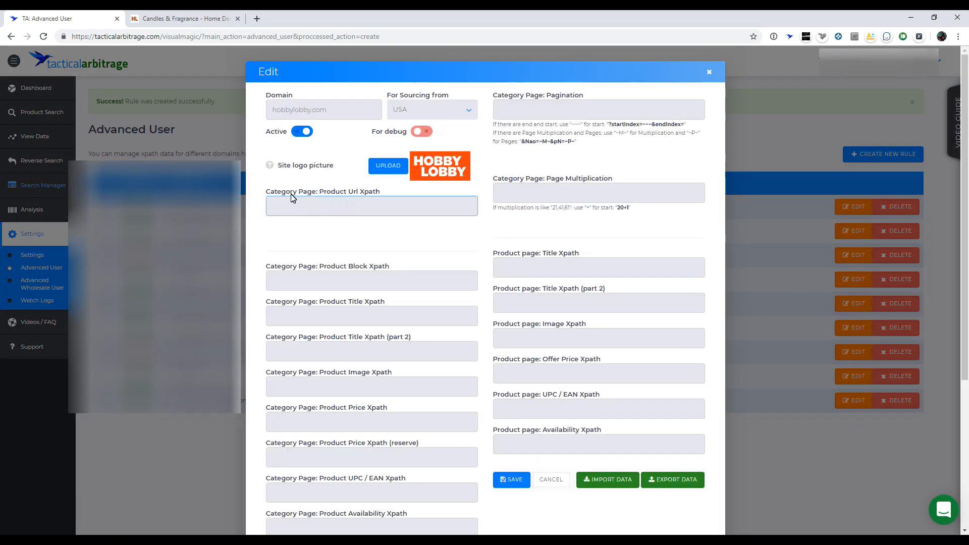
- Search the web for "xpath helper extension", view the XPath Helper page in the Chrome Web Store, and return to the candle listing
left_click(160, 20)
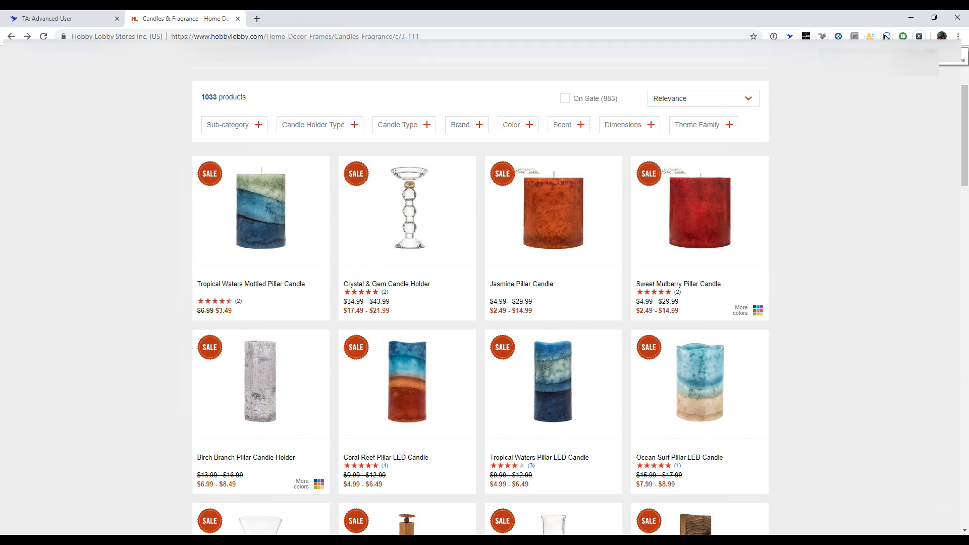
left_click(258, 19)
type("xp")
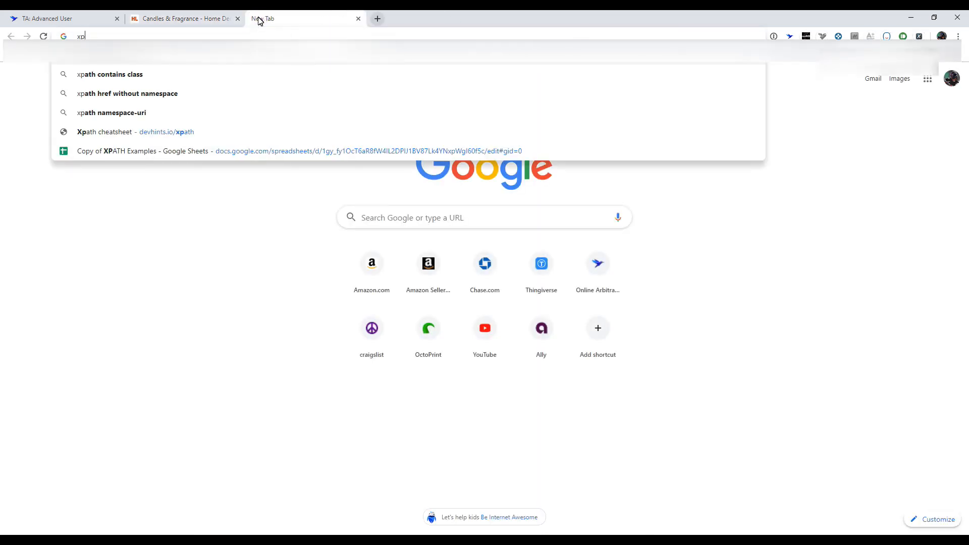
type("ath helper extension")
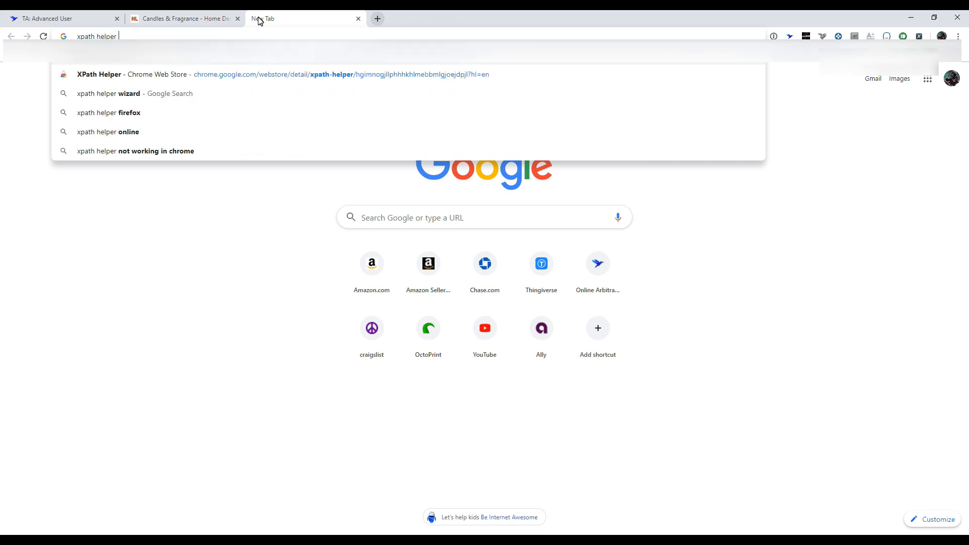
key("Return")
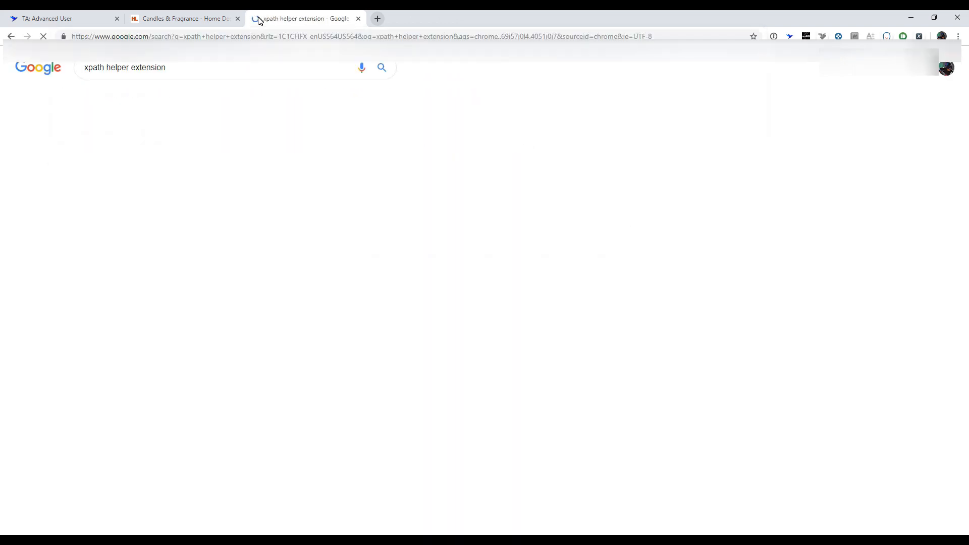
left_click(105, 140)
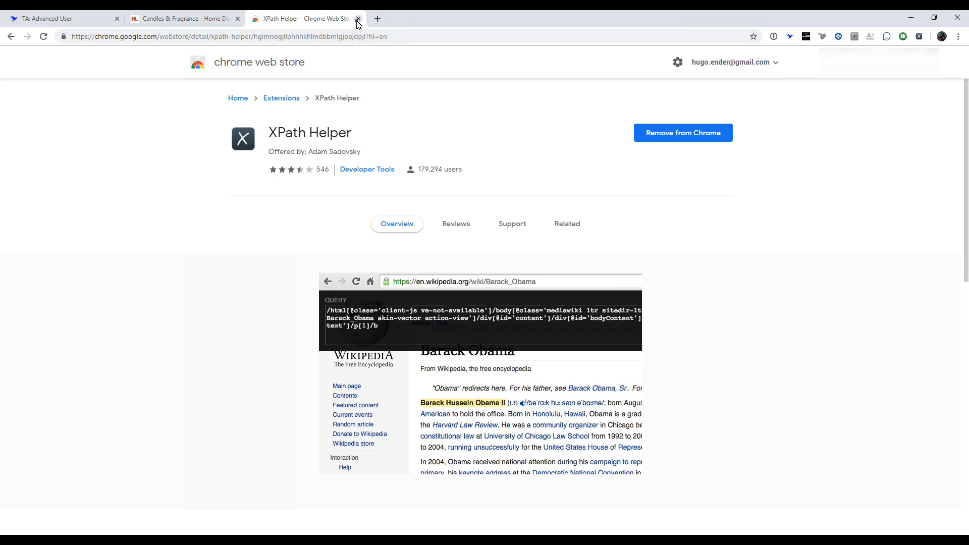
left_click(358, 18)
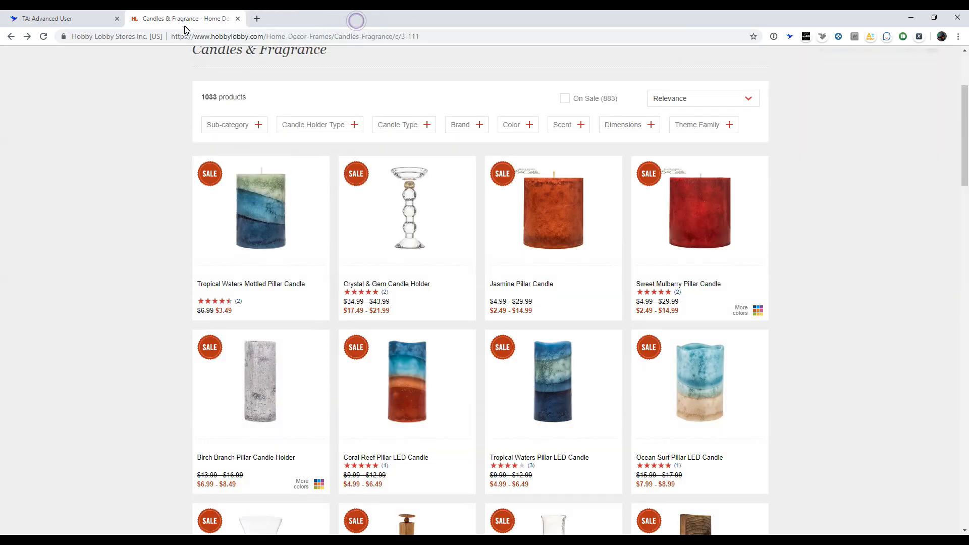
- Activate XPath Helper on the Candles & Fragrance listing and open the browser's developer tools for the page
left_click(919, 39)
left_click(908, 83)
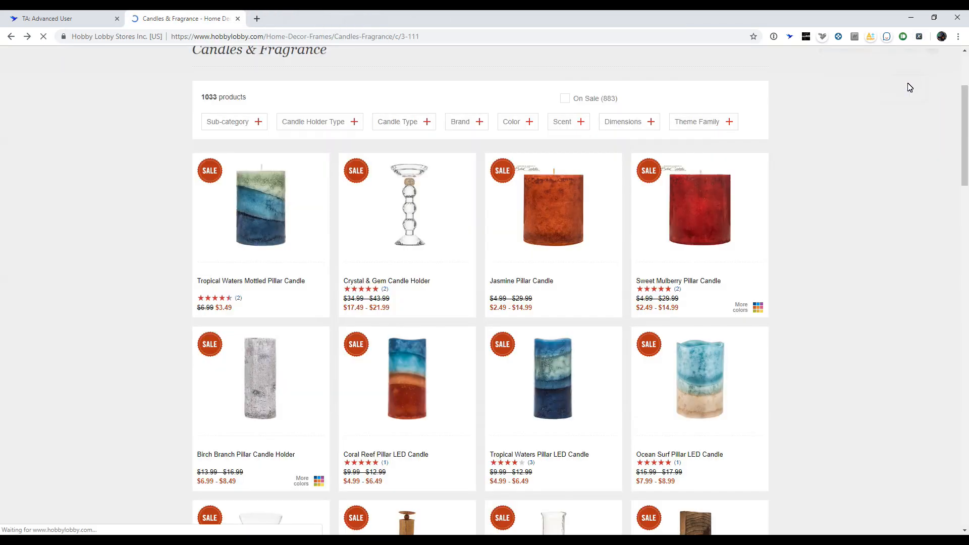
left_click(919, 38)
left_click(854, 190)
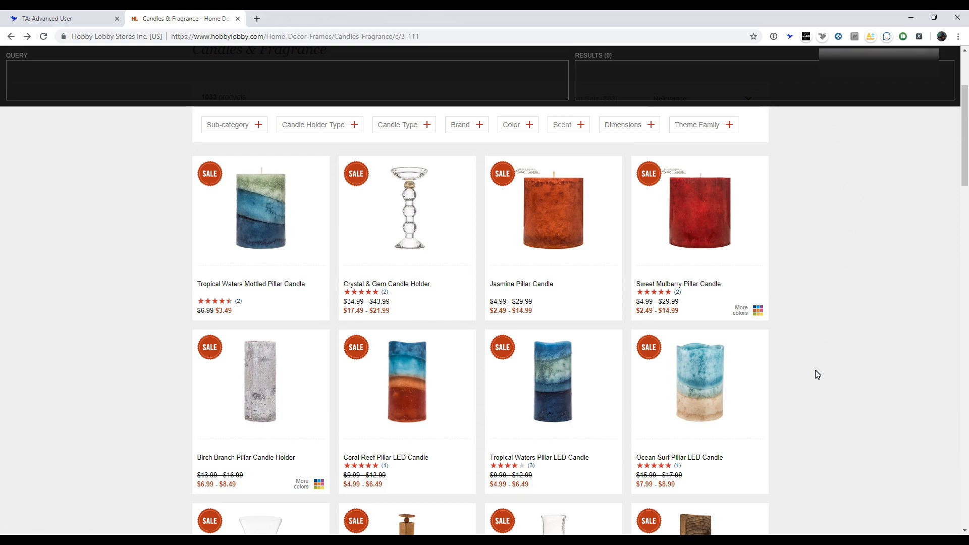
key("ctrl+shift+i")
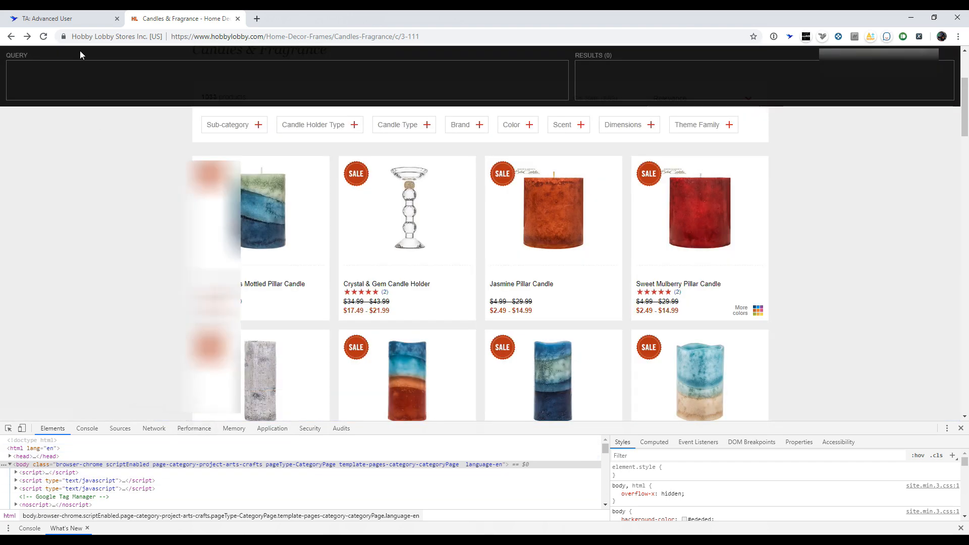
- Review the Category Page Product Url Xpath and Product Block Xpath fields in the hobbylobby.com rule
left_click(70, 22)
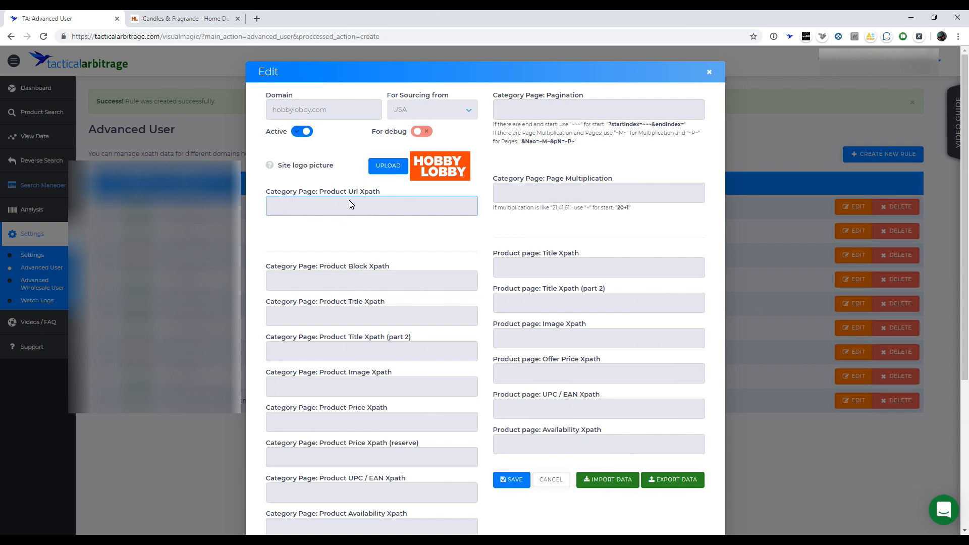
left_click(367, 206)
left_click(290, 280)
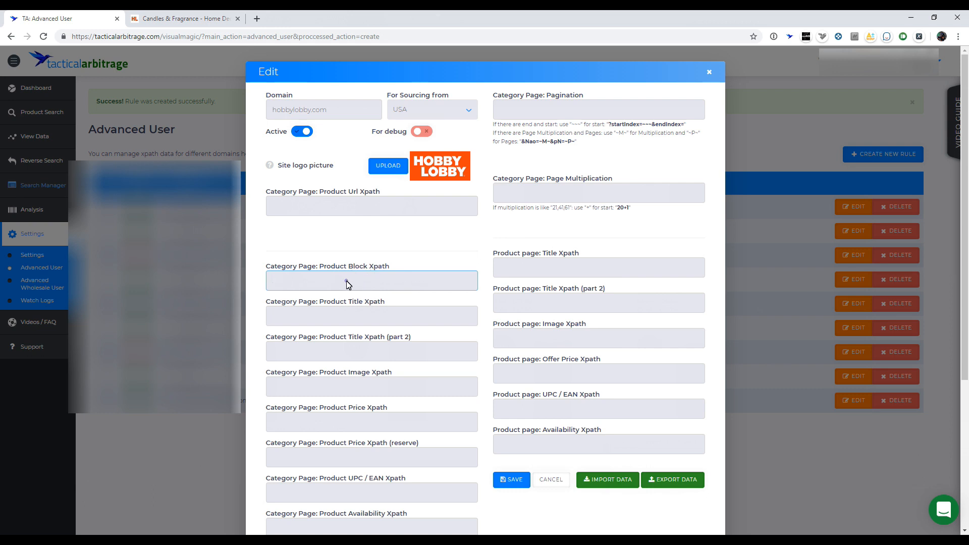
left_click_drag(268, 271, 390, 272)
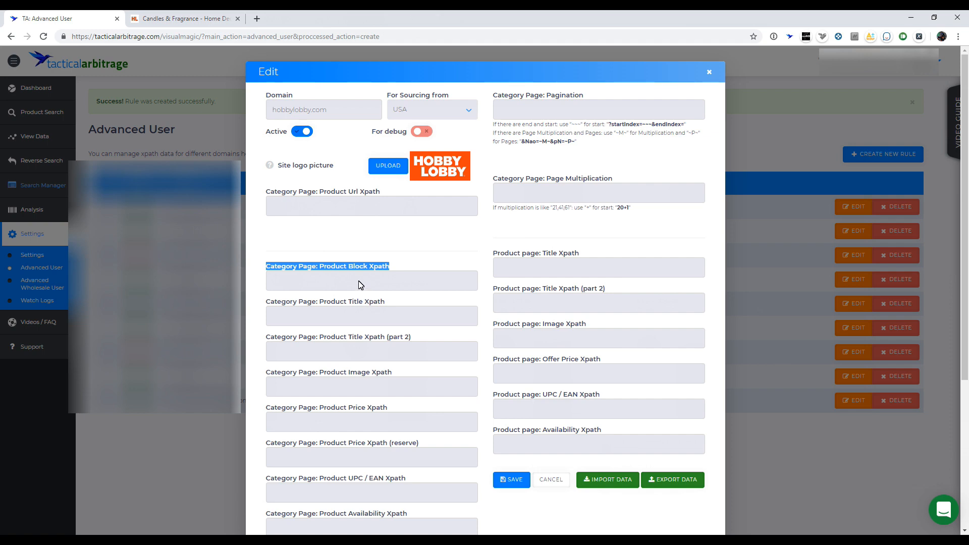
- Inspect the Tropical Waters Mottled Pillar Candle card on the listing and select the div that encloses the whole product block
left_click(212, 23)
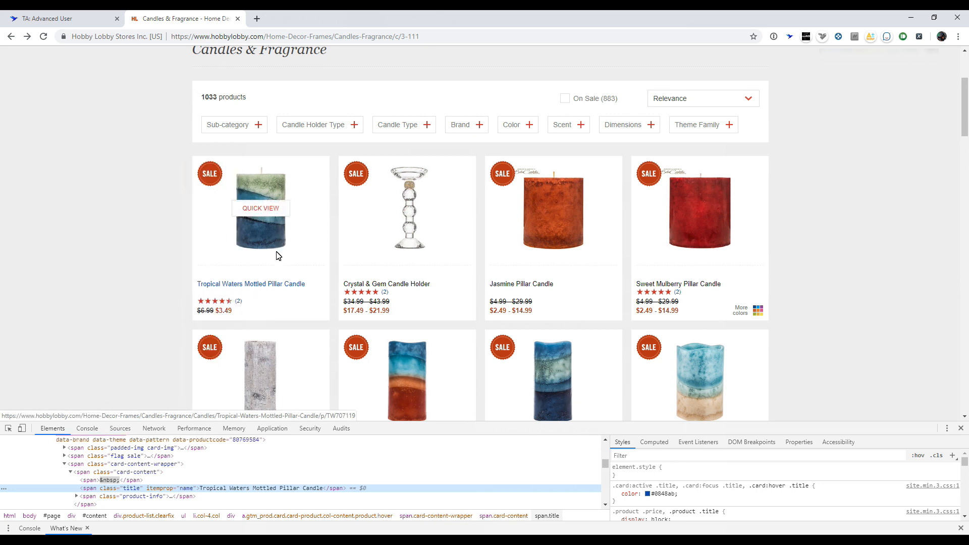
left_click(8, 430)
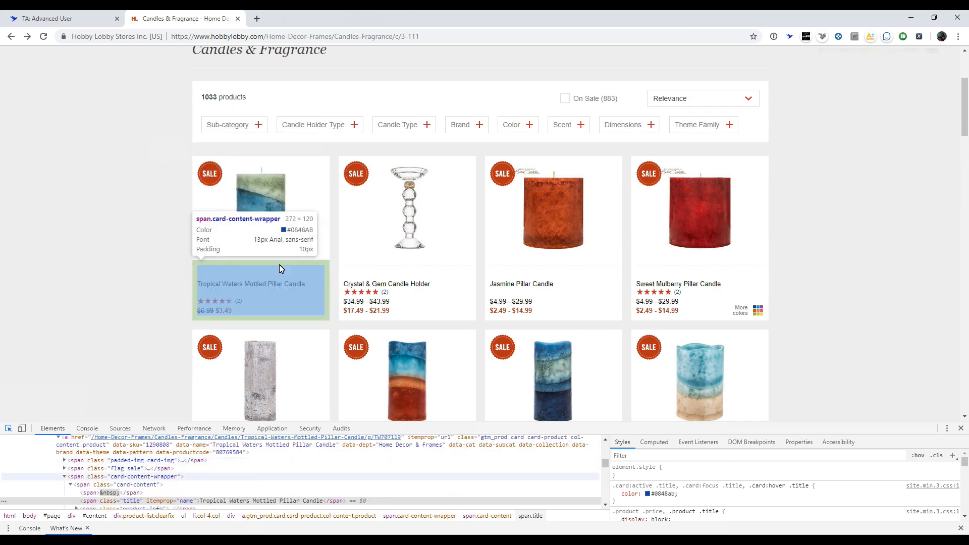
left_click(333, 265)
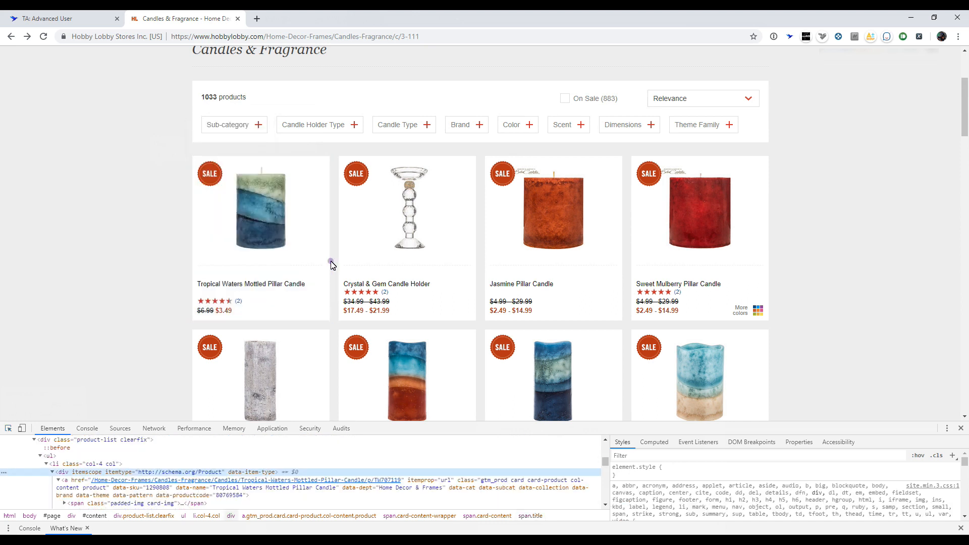
left_click(919, 38)
left_click(146, 66)
type("//")
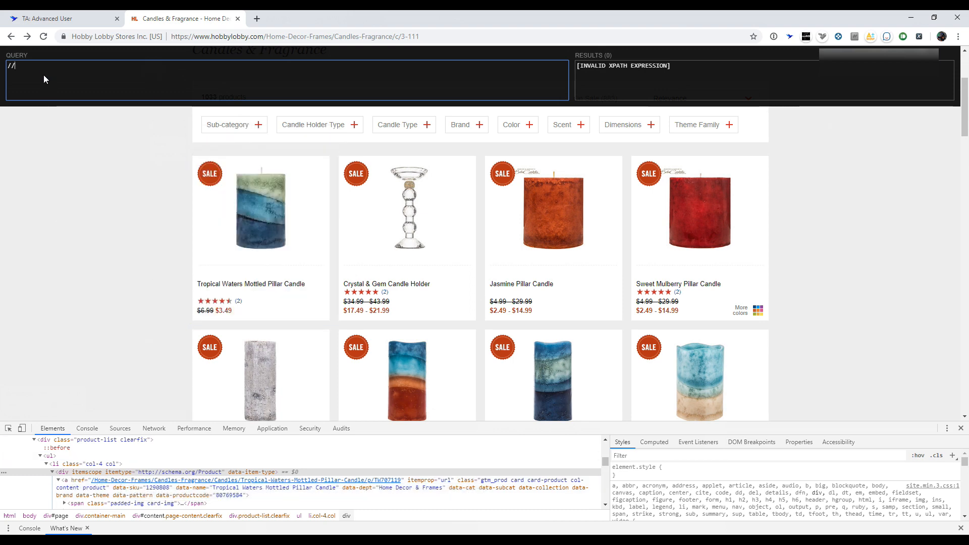
type("div[")
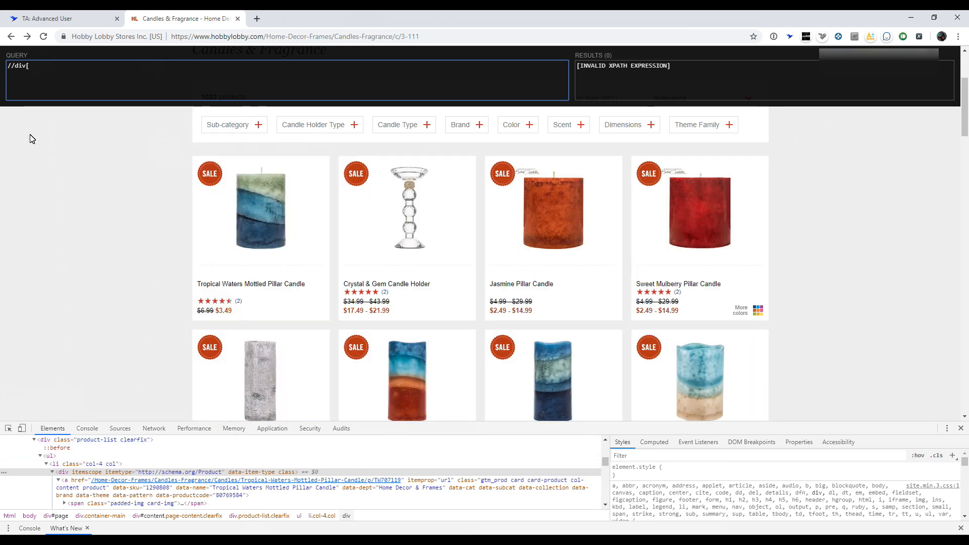
type("@itemtype=")
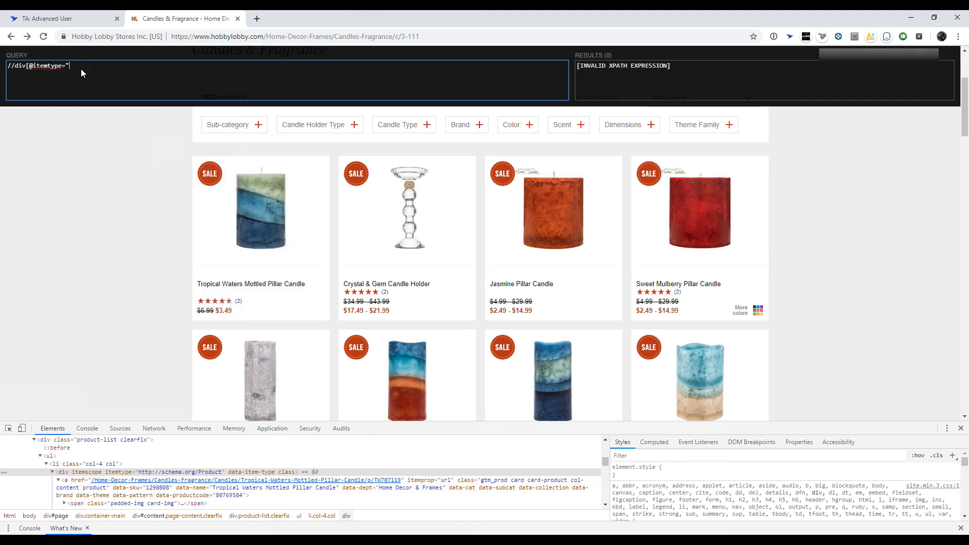
type("http://schema.org/Product\"]")
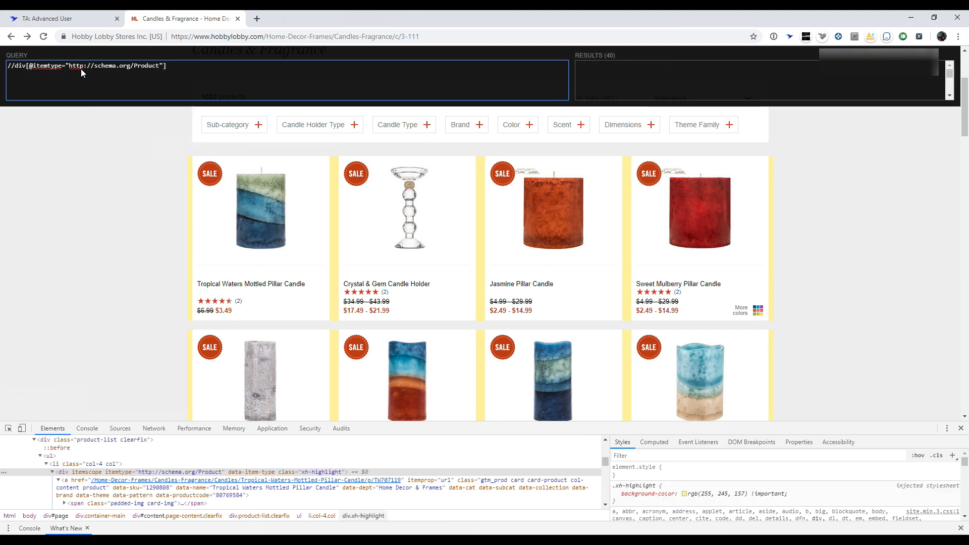
left_click(29, 67)
type("contains(")
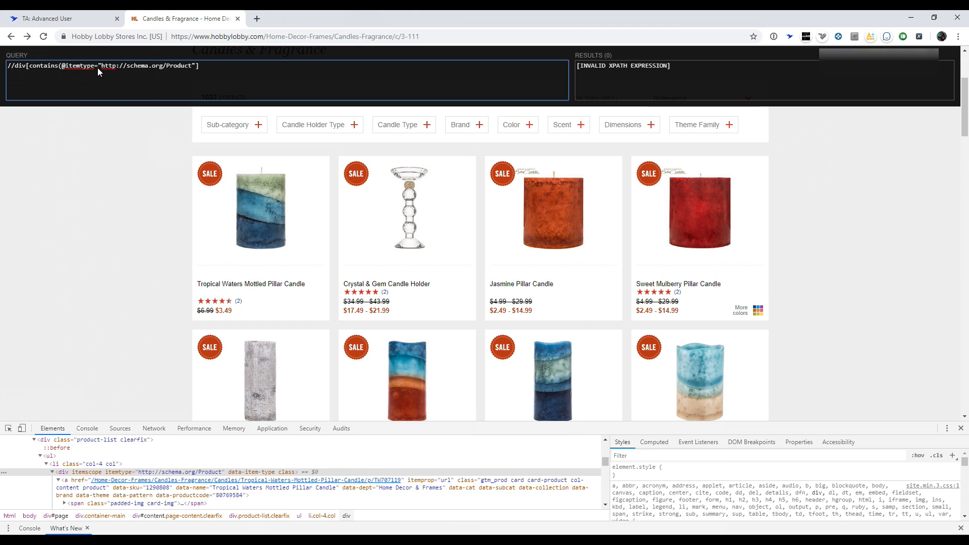
key("BackSpace")
type(",")
type(")")
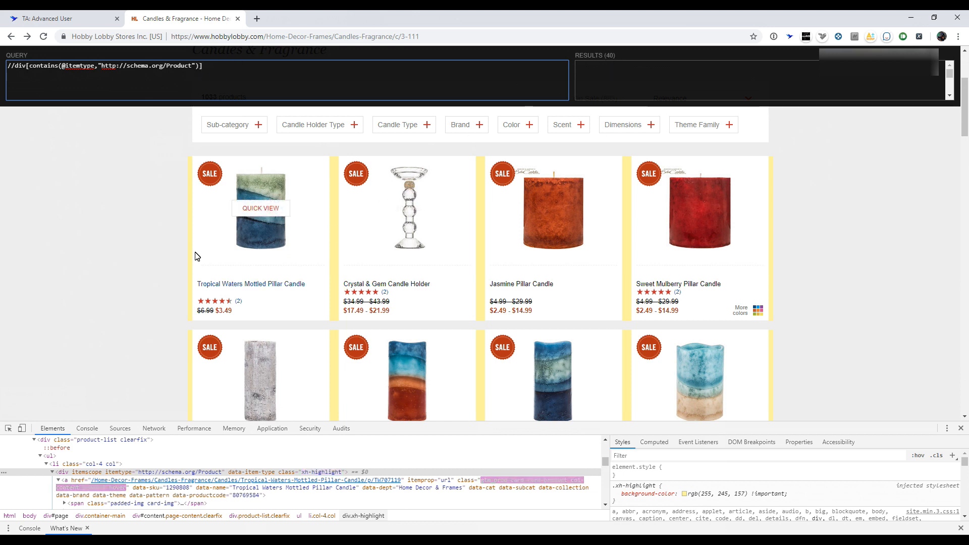
scroll(654, 72, "down", 5)
scroll(795, 71, "down", 5)
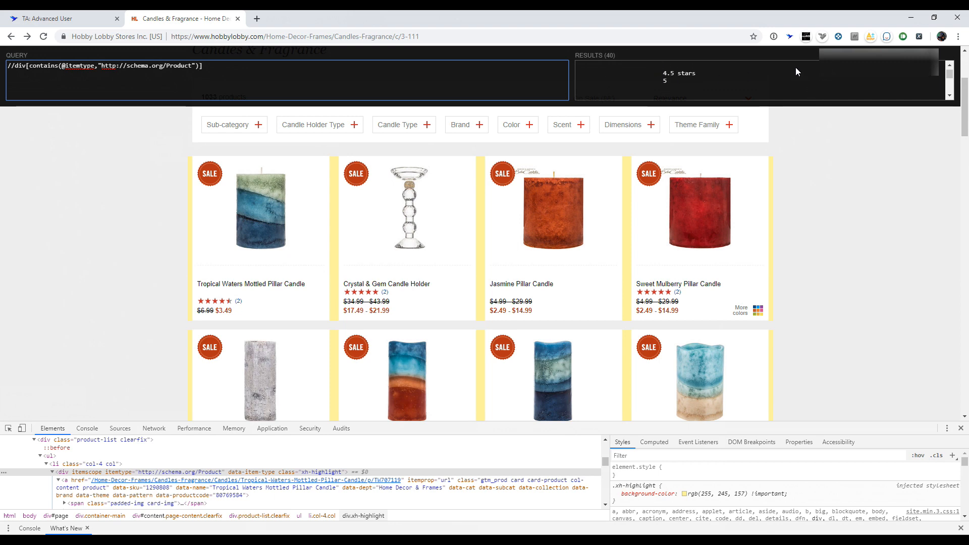
scroll(648, 73, "up", 1)
scroll(631, 90, "down", 1)
scroll(848, 90, "down", 2)
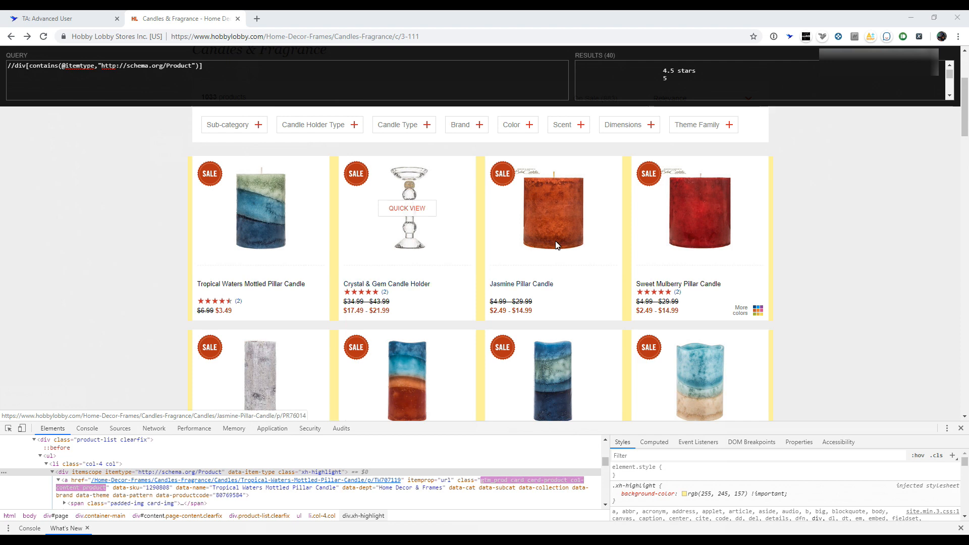
- Copy the contains query from XPath Helper into the Category Page: Product Block Xpath field of the hobbylobby.com rule
left_click(225, 65)
left_click_drag(221, 64, 8, 66)
key("ctrl+c")
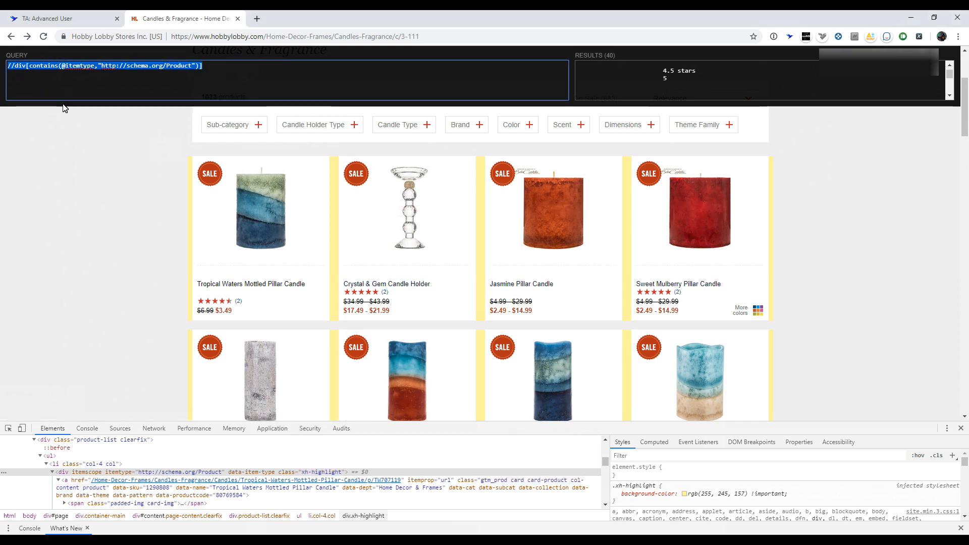
left_click(71, 19)
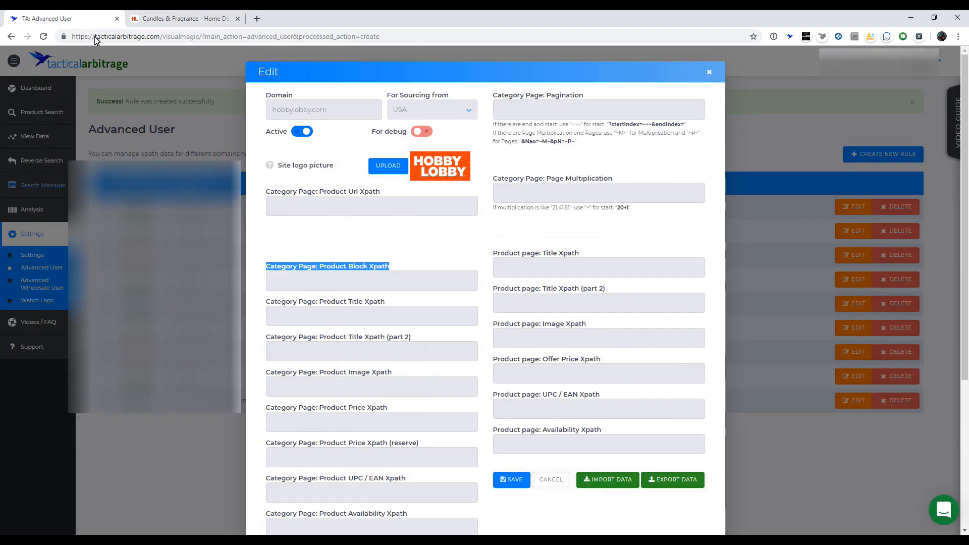
left_click(356, 282)
key("ctrl+v")
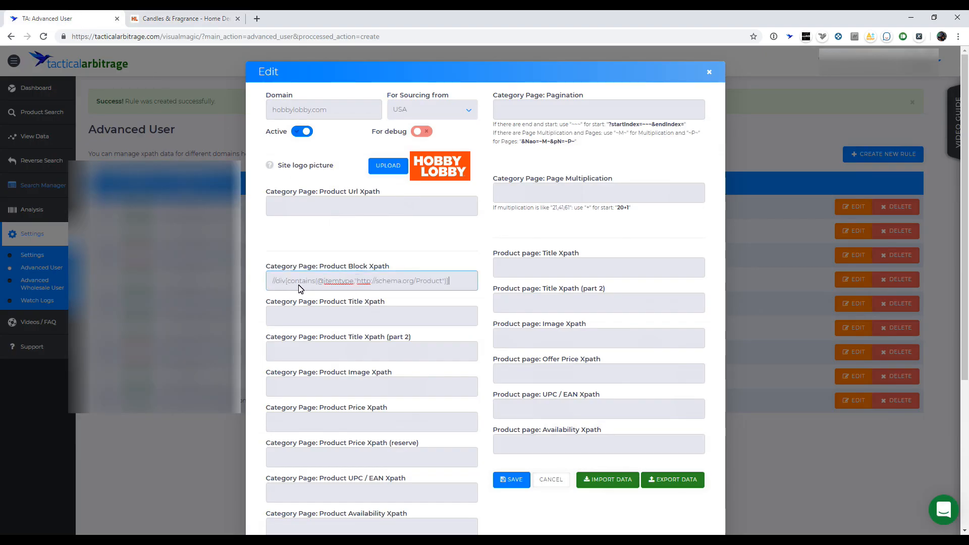
- Compare the rule's Product Block Xpath with the highlighted listing cards, ending at the Product Url Xpath field
left_click_drag(451, 282, 266, 283)
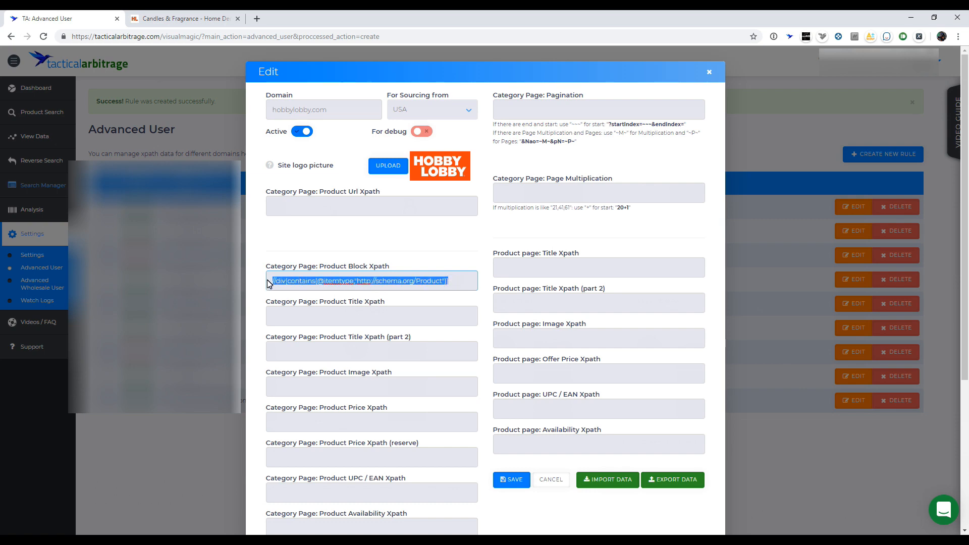
left_click(167, 20)
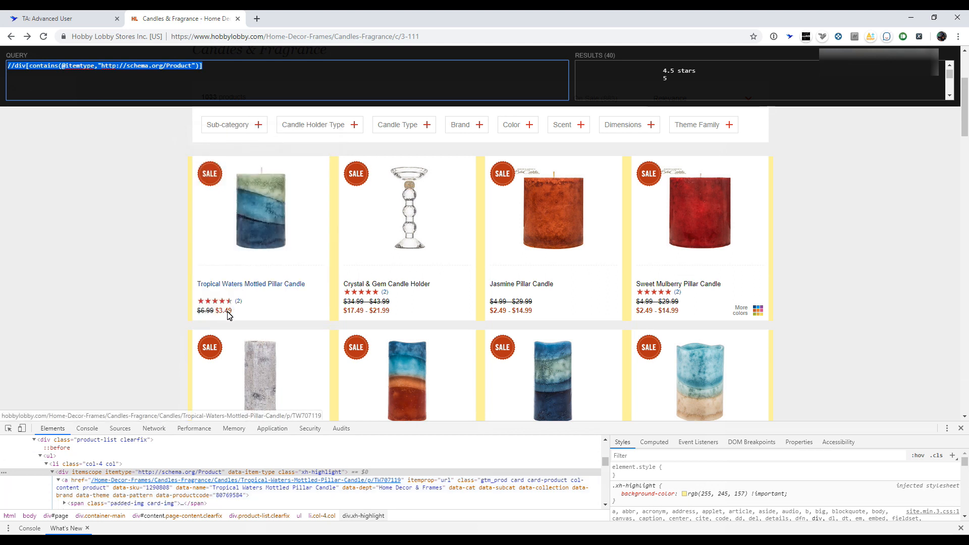
left_click(61, 19)
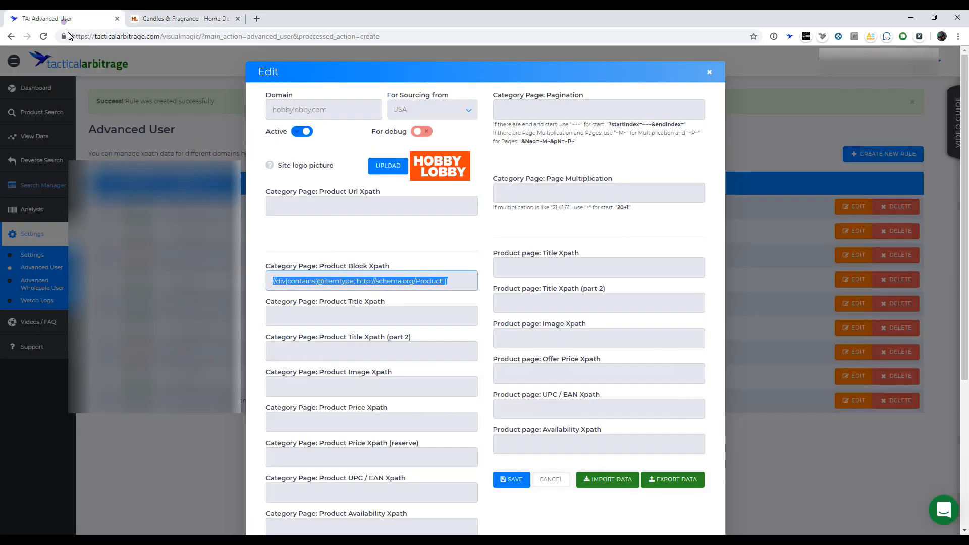
left_click(459, 284)
left_click_drag(458, 284, 272, 286)
left_click_drag(452, 285, 268, 284)
left_click(453, 284)
left_click(310, 208)
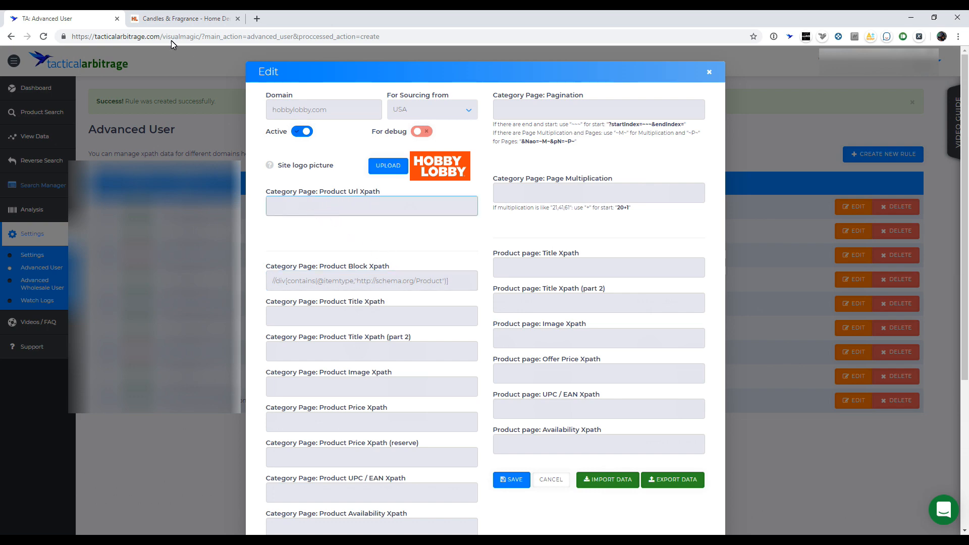
- Switch to the Hobby Lobby Candles & Fragrance listing and append // to the end of the XPath Helper query
left_click(156, 20)
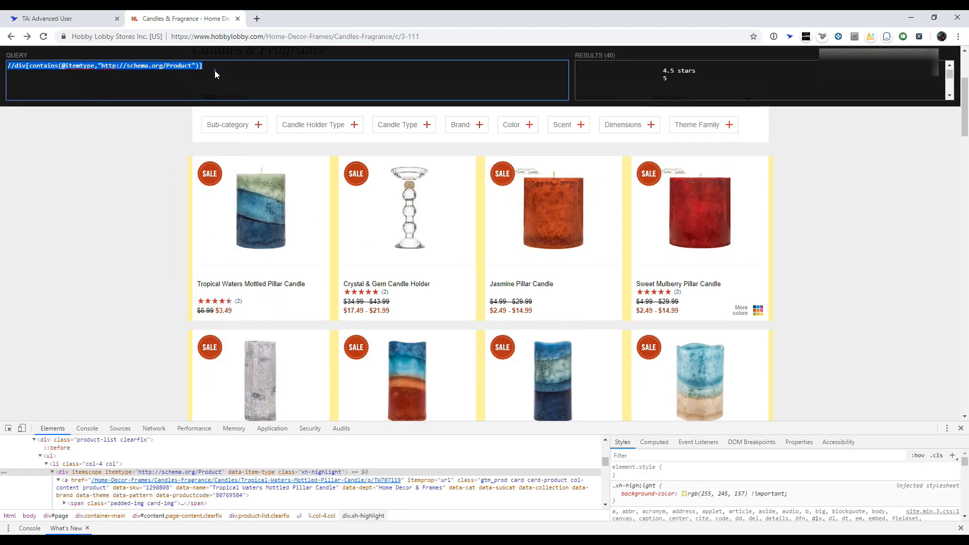
left_click(71, 72)
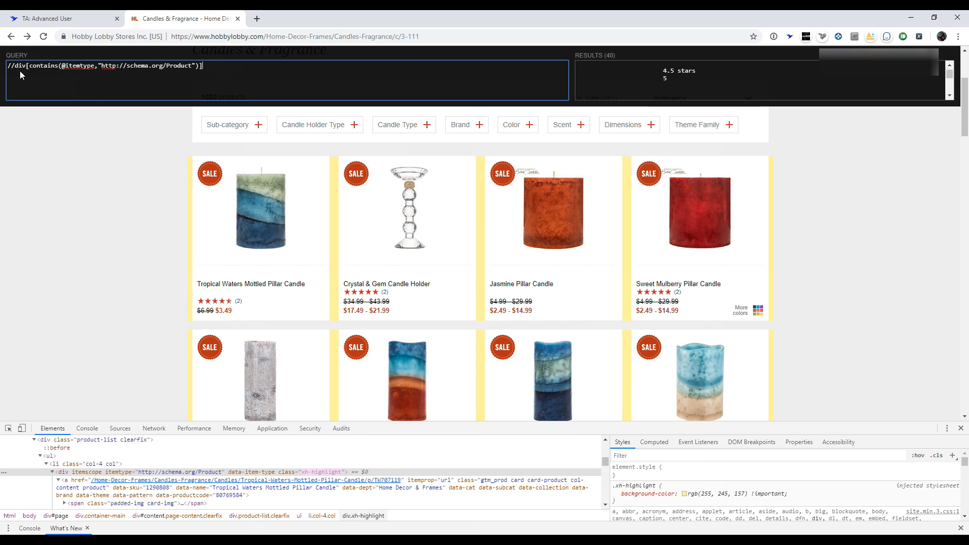
left_click_drag(16, 71, 205, 71)
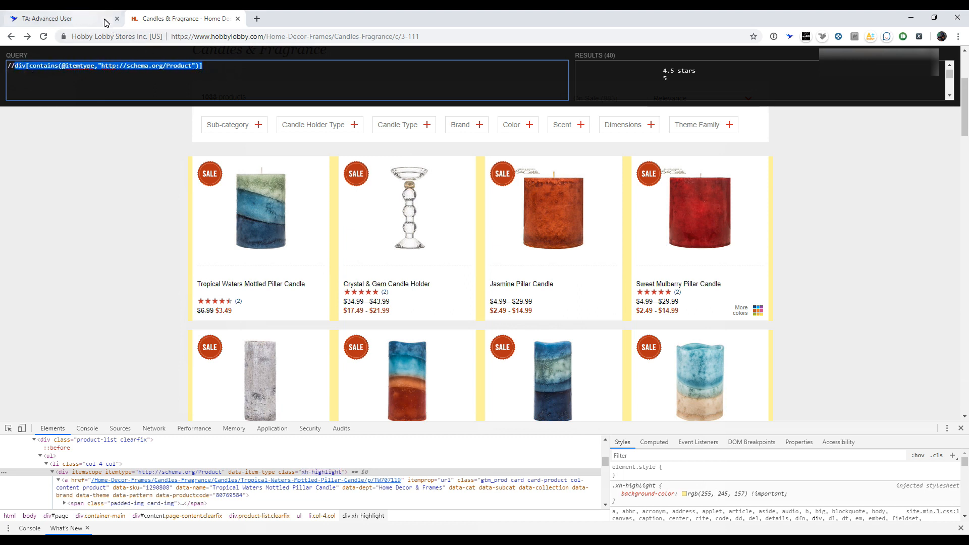
left_click(225, 74)
type("//")
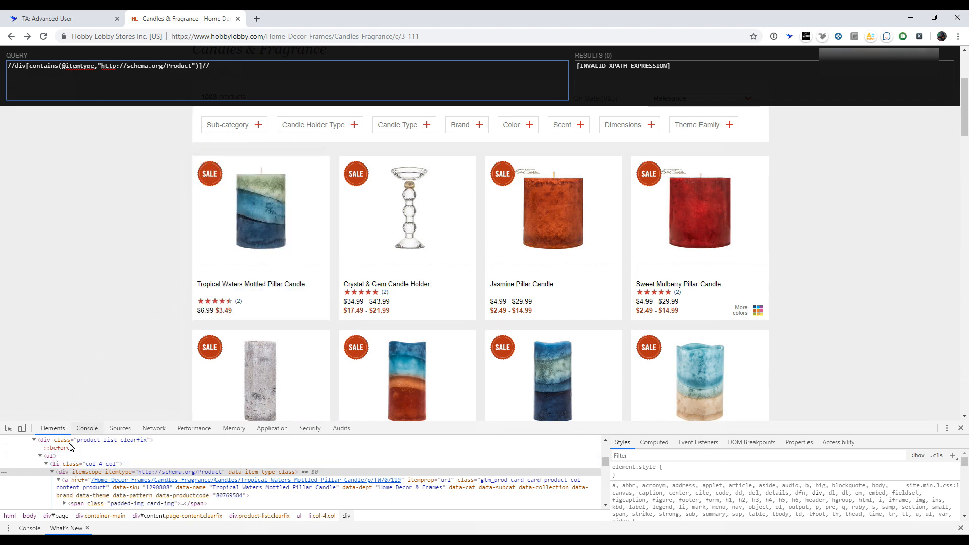
- Inspect the Tropical Waters Mottled Pillar Candle title and expand the rating, price and quick-view markup around it
left_click(8, 428)
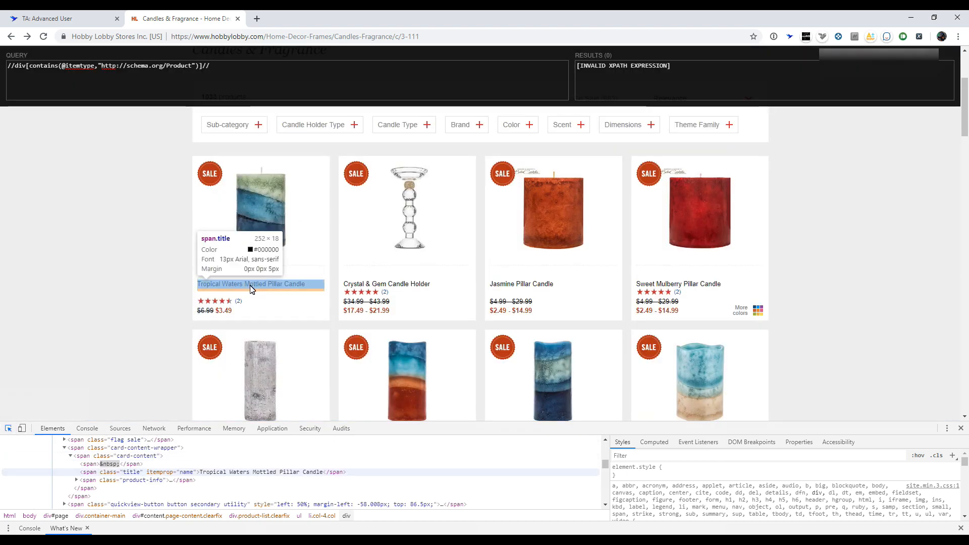
left_click(251, 284)
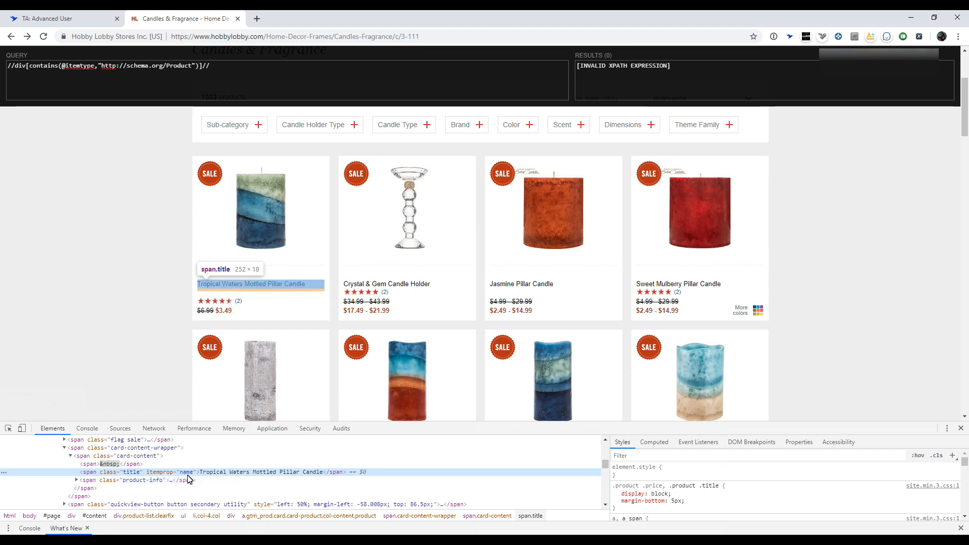
left_click(77, 480)
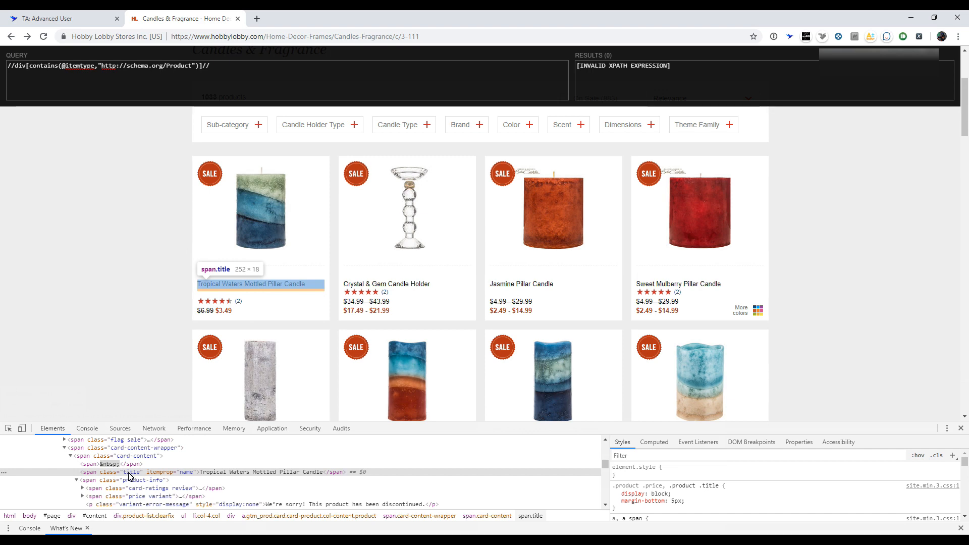
left_click(83, 488)
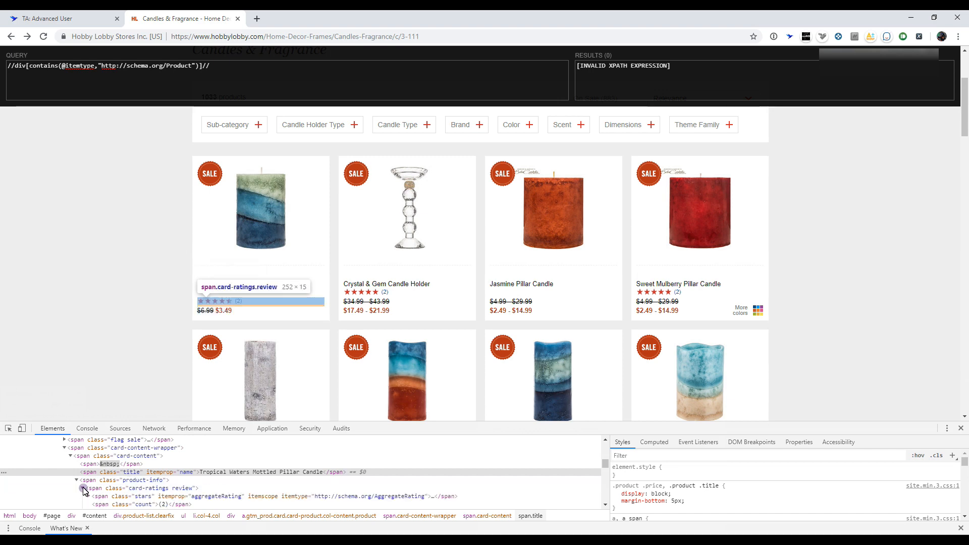
scroll(85, 489, "down", 1)
scroll(84, 477, "down", 1)
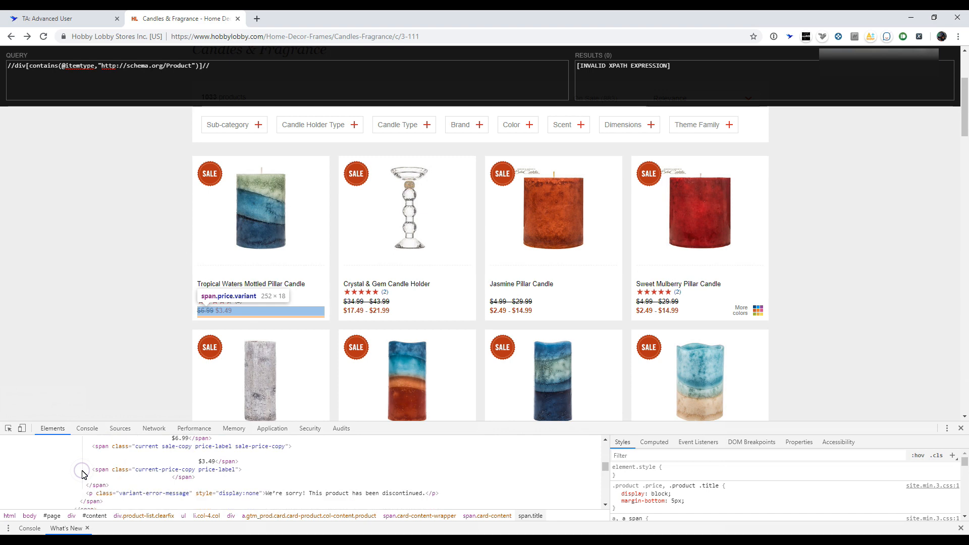
left_click(64, 472)
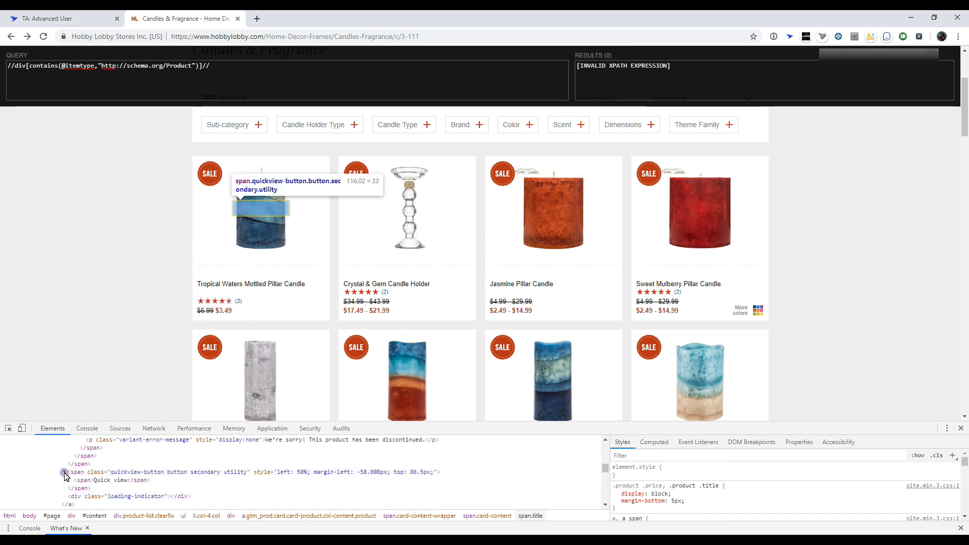
- Examine the first product card's markup up to its enclosing link element and href, collapsing the card-content-wrapper span
scroll(107, 488, "down", 2)
scroll(101, 484, "up", 3)
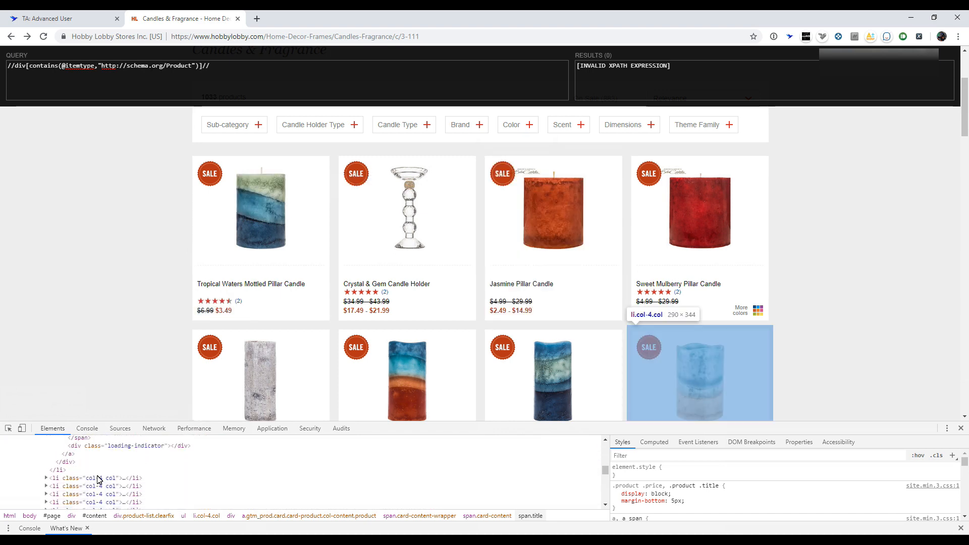
scroll(124, 479, "up", 4)
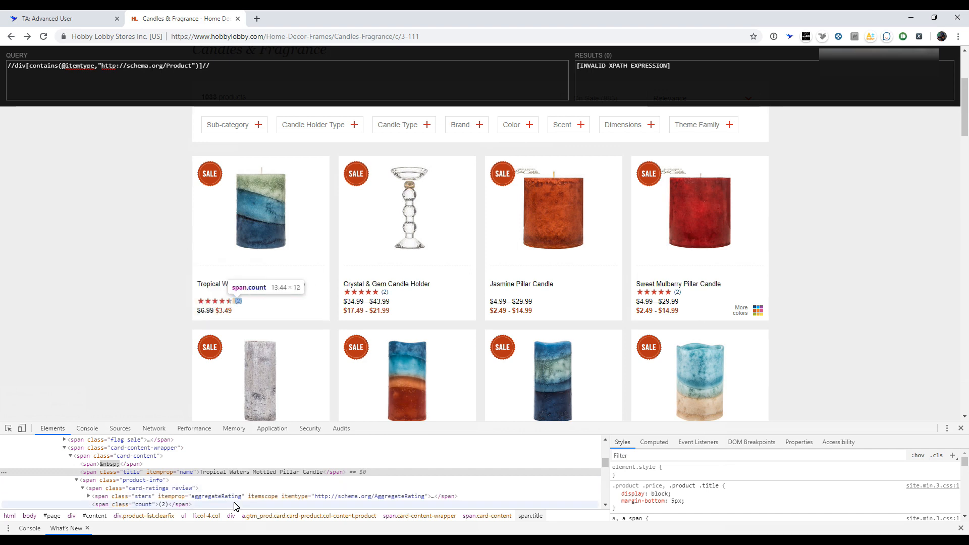
scroll(247, 497, "up", 3)
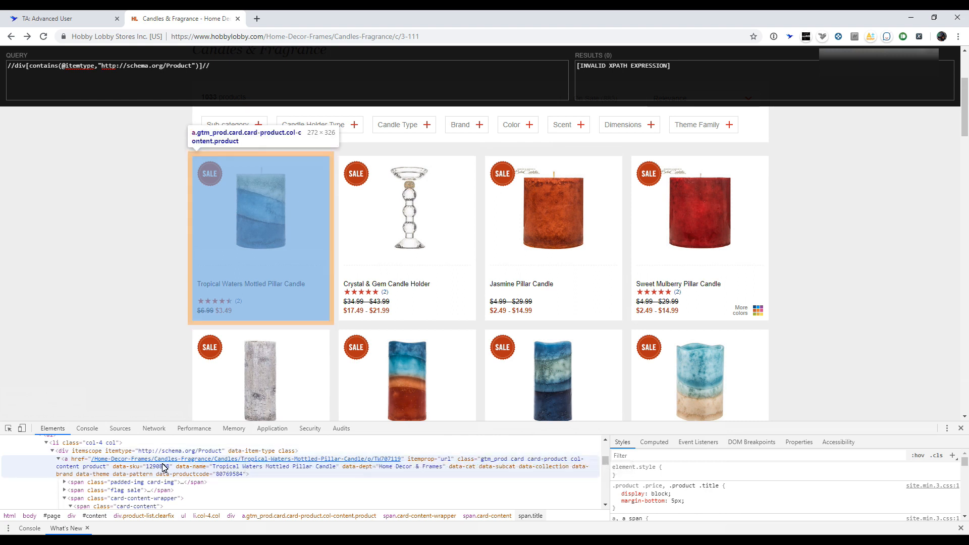
scroll(161, 471, "down", 2)
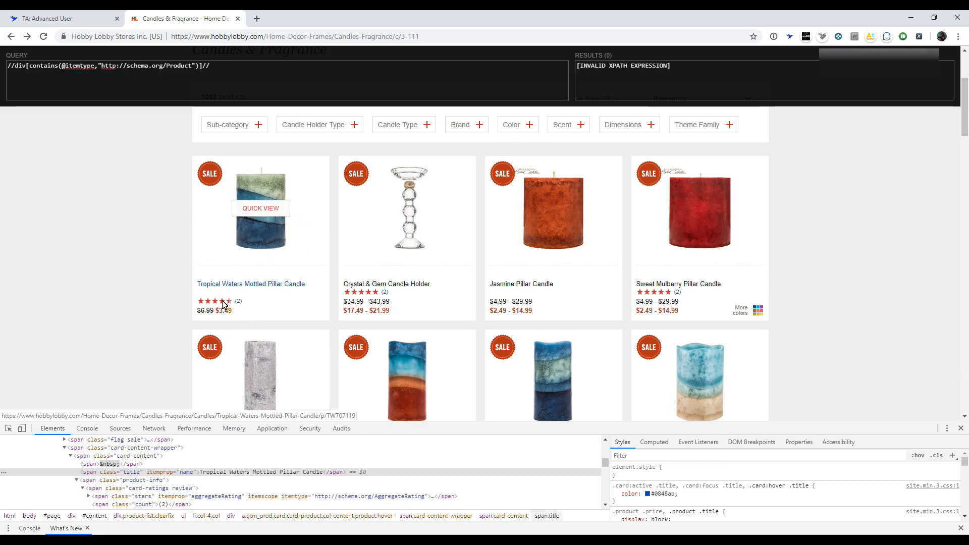
scroll(112, 480, "up", 2)
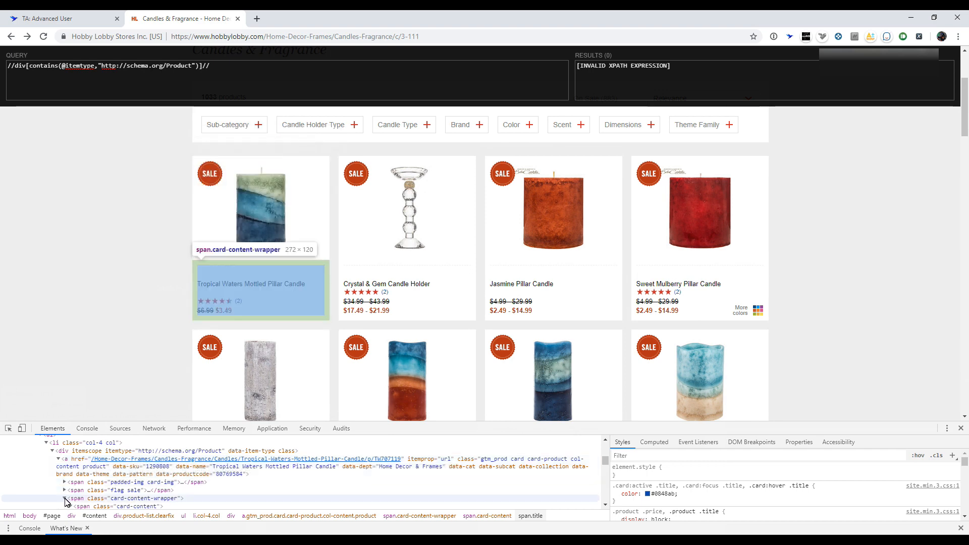
left_click(65, 498)
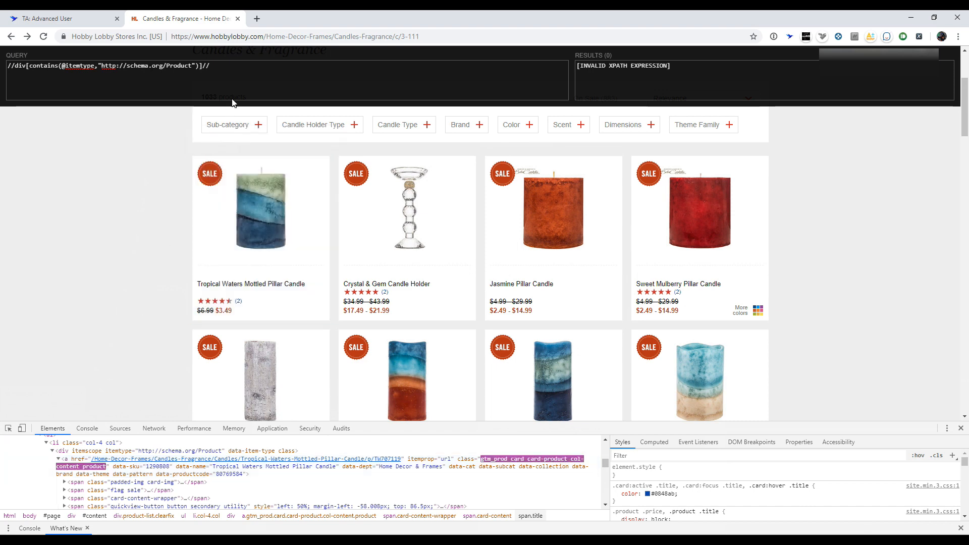
left_click(235, 80)
type("a")
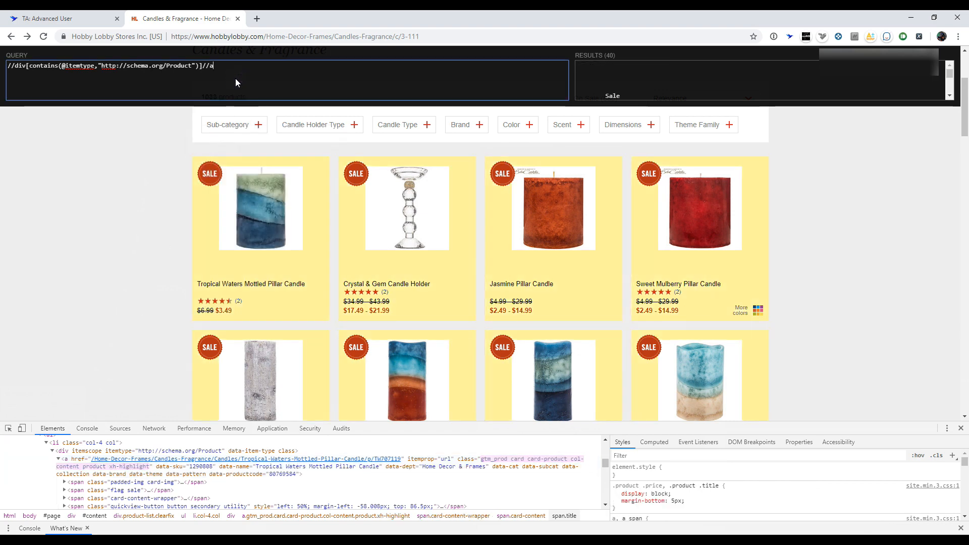
type("/@")
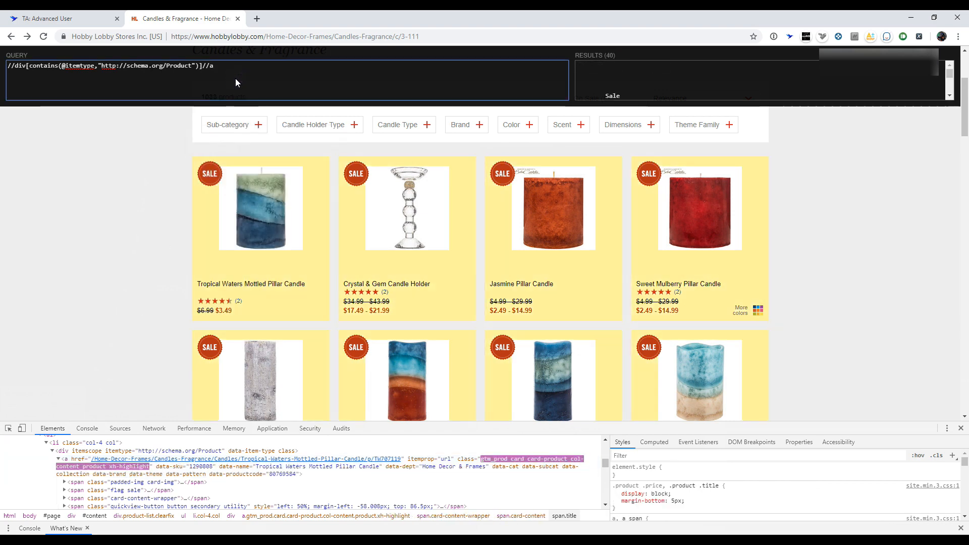
type("href")
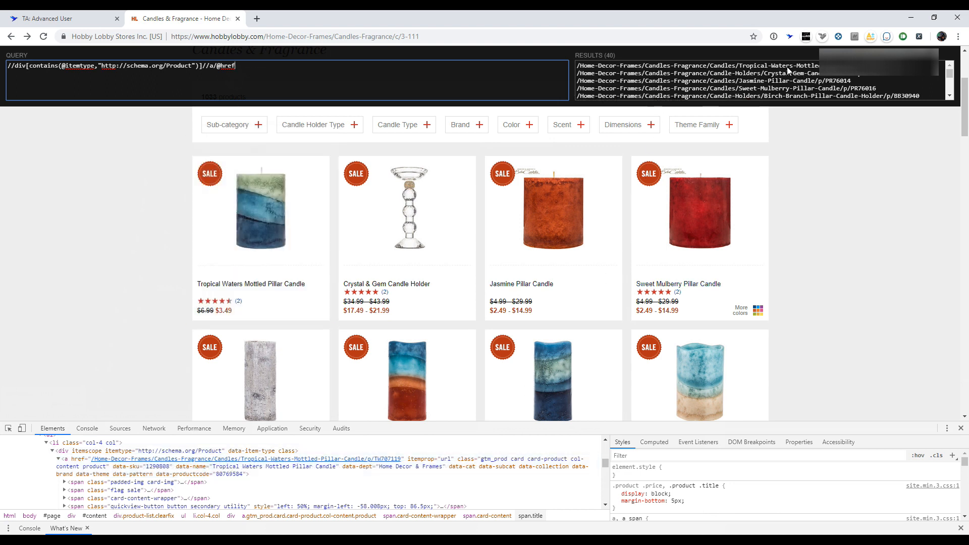
scroll(788, 70, "down", 1)
scroll(789, 71, "down", 5)
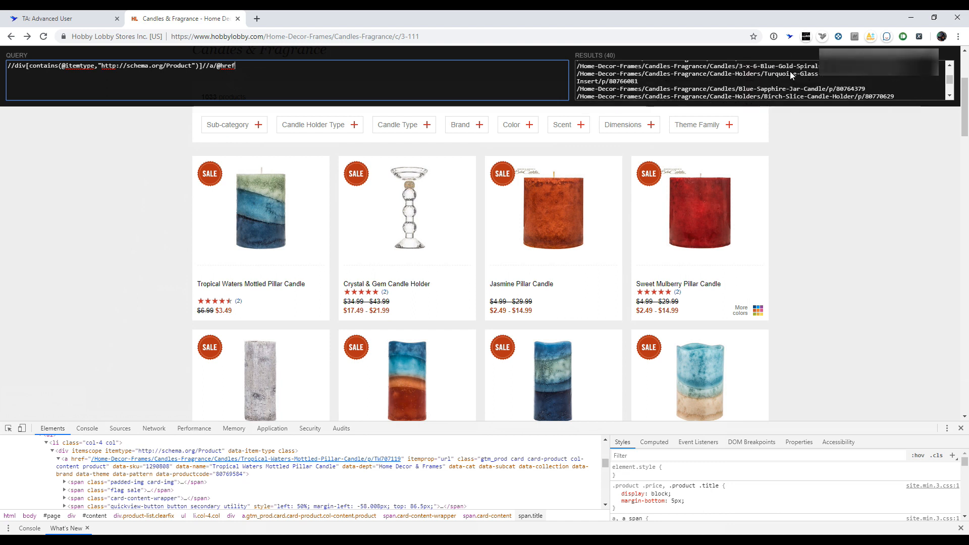
scroll(789, 71, "down", 2)
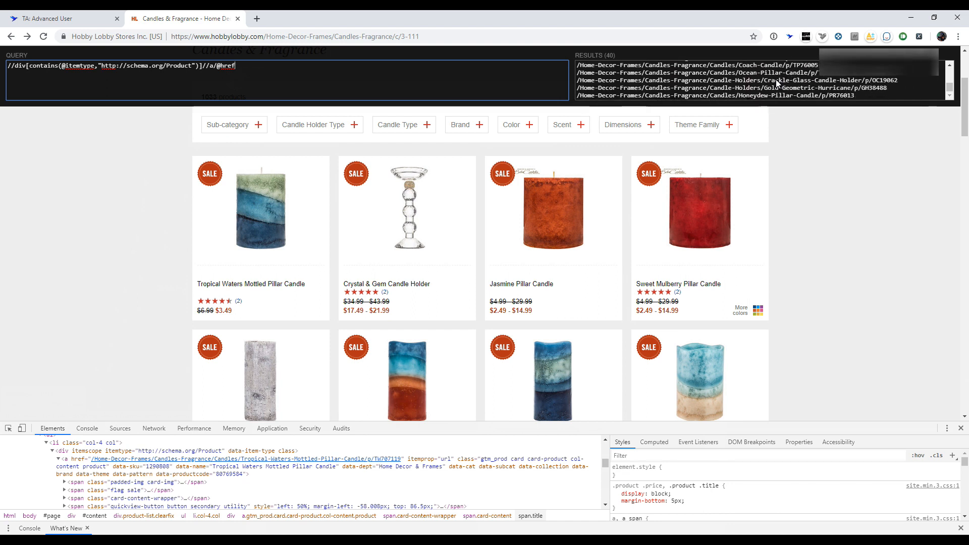
scroll(737, 96, "up", 10)
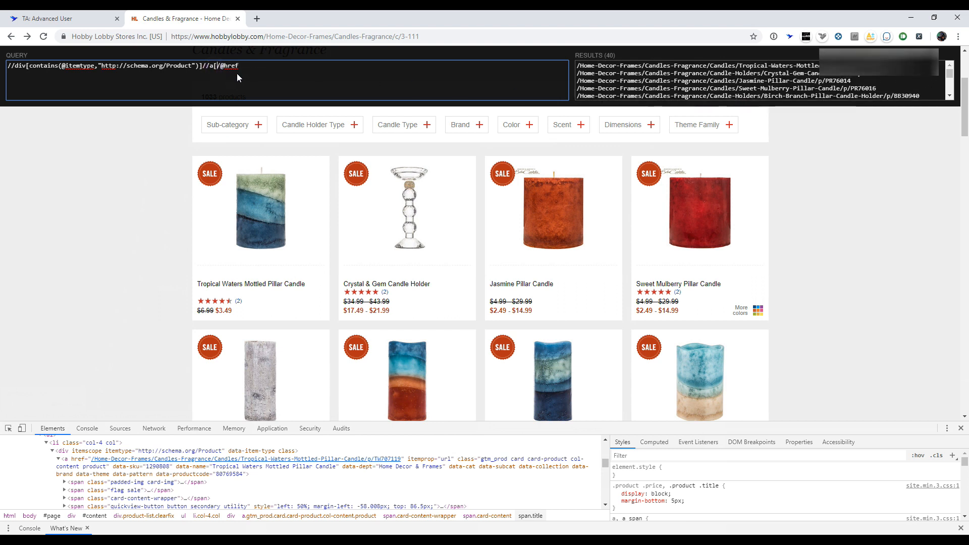
type("@class=")
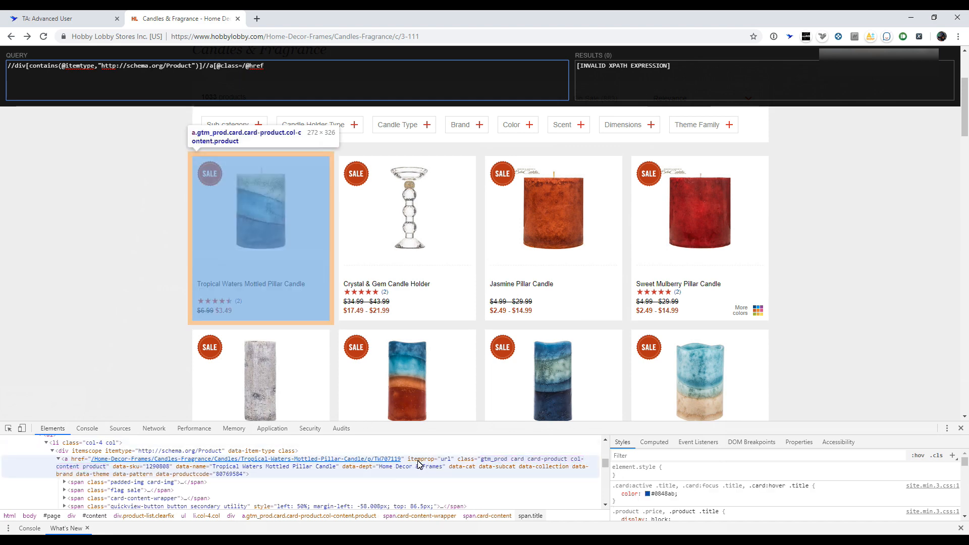
left_click_drag(220, 66, 243, 68)
type("itemprop=")
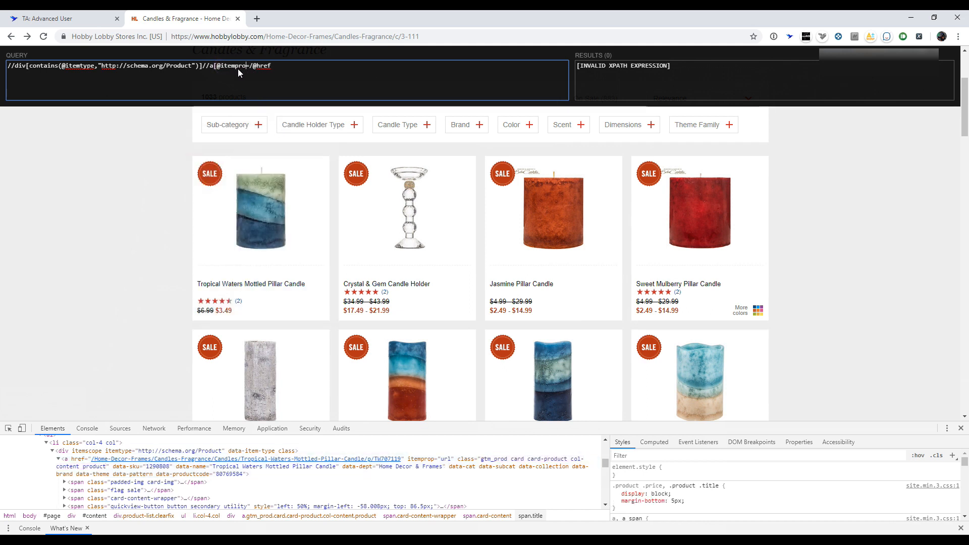
type("\"url\"")
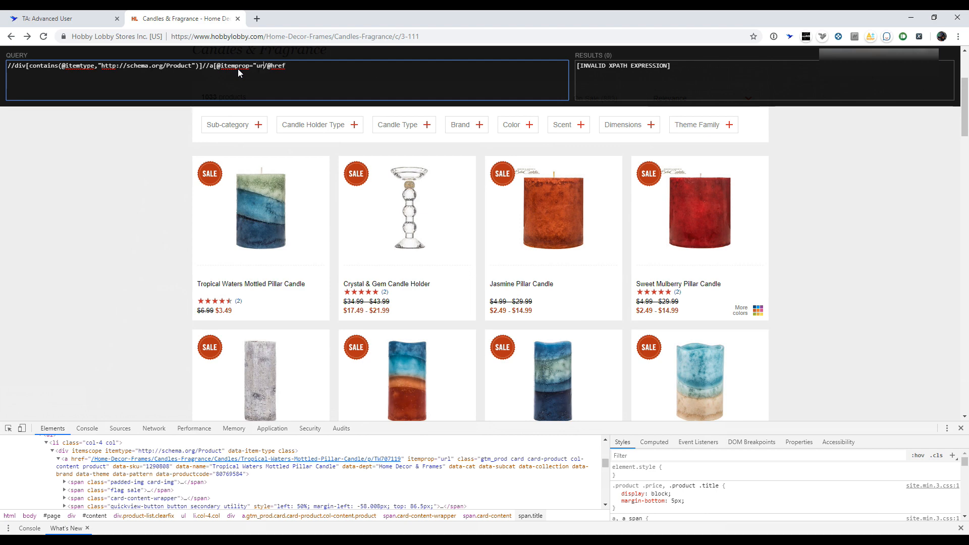
type("]")
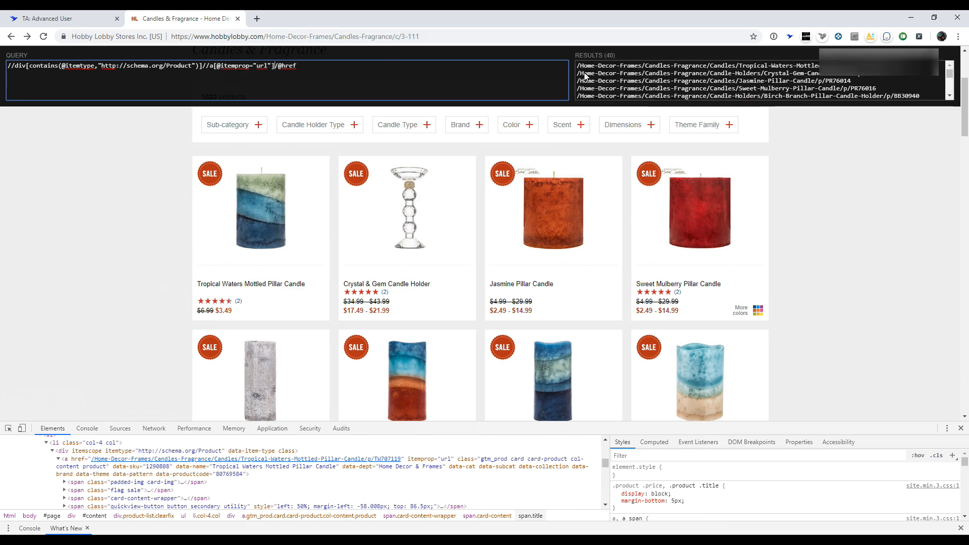
key("BackSpace")
key("BackSpace")
key("BackSpace")
key("BackSpace")
key("BackSpace")
key("BackSpace")
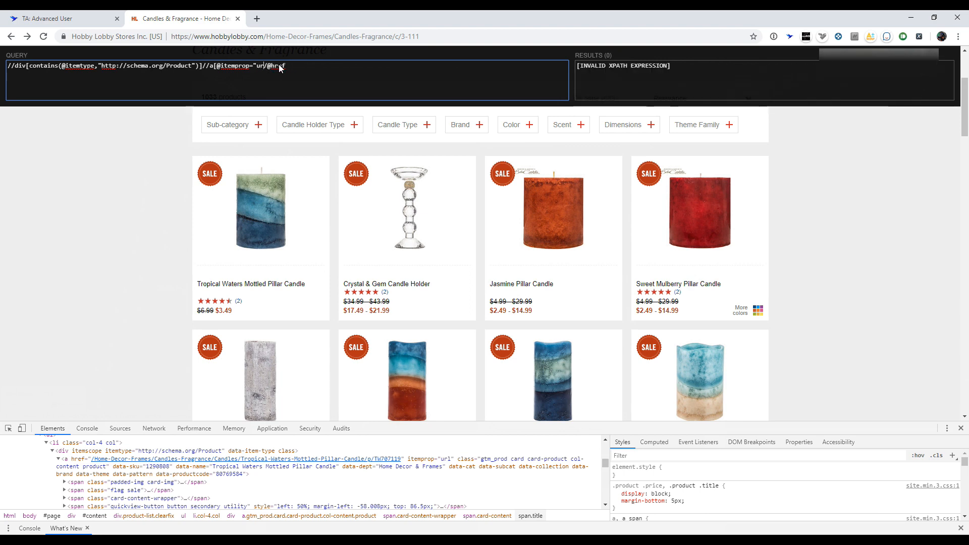
key("BackSpace")
key("BackSpace")
key("BackSpace")
key("BackSpace")
key("BackSpace")
key("BackSpace")
key("BackSpace")
key("BackSpace")
key("BackSpace")
key("BackSpace")
key("BackSpace")
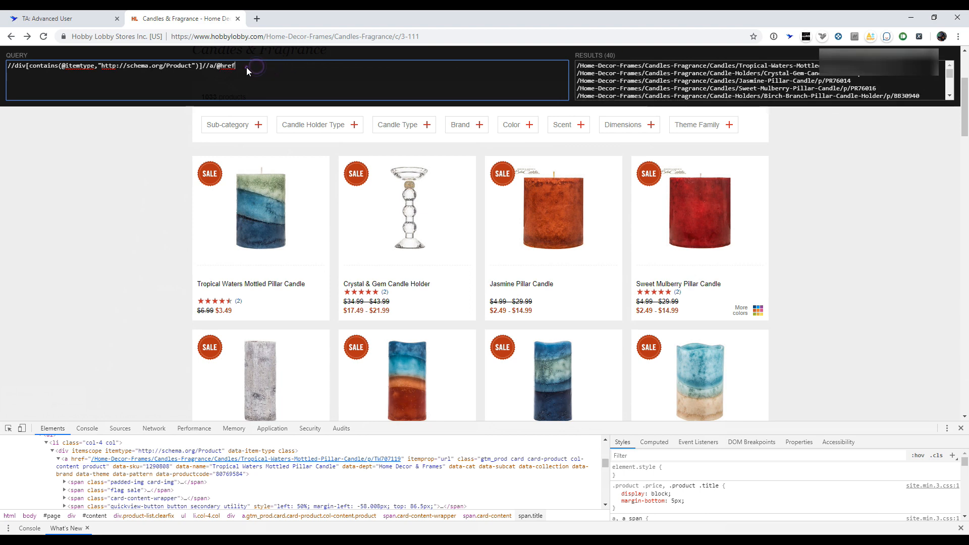
left_click_drag(246, 68, 121, 62)
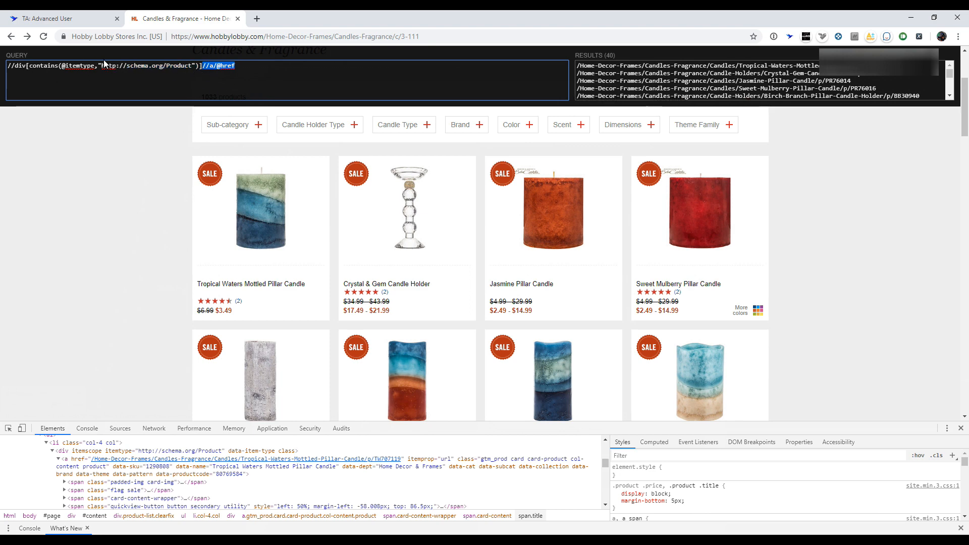
left_click(80, 20)
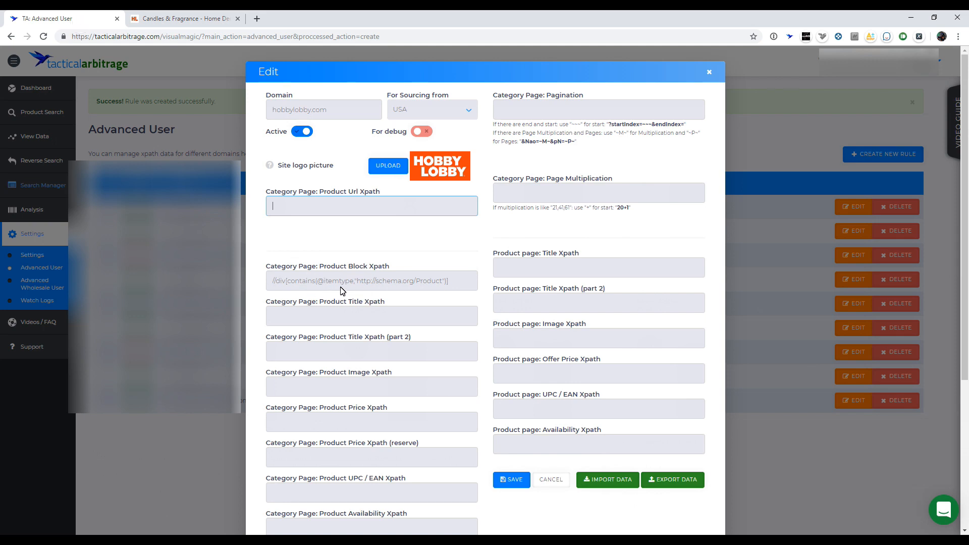
type("//a/@href")
left_click(274, 207)
left_click(275, 205)
left_click_drag(271, 281, 455, 282)
left_click(456, 284)
left_click(275, 205)
left_click(514, 482)
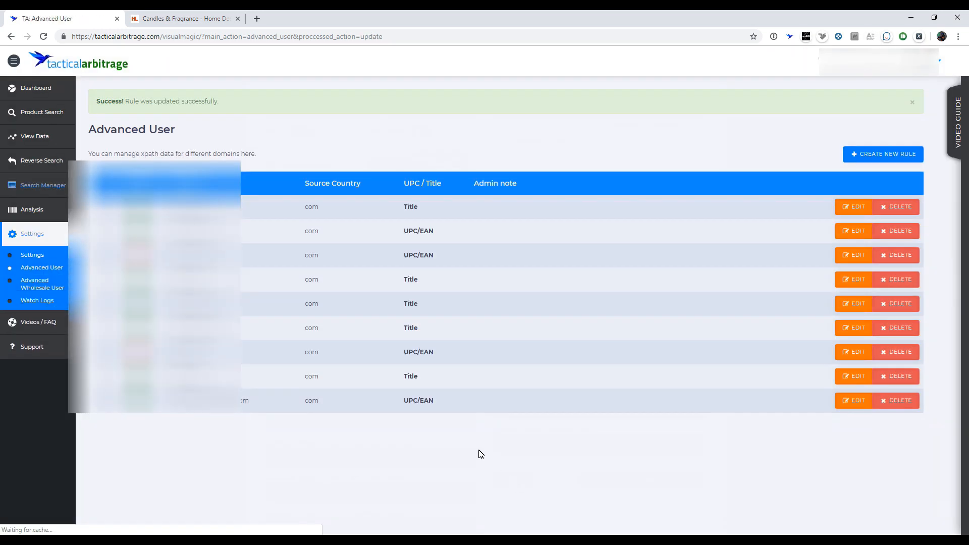
left_click(859, 305)
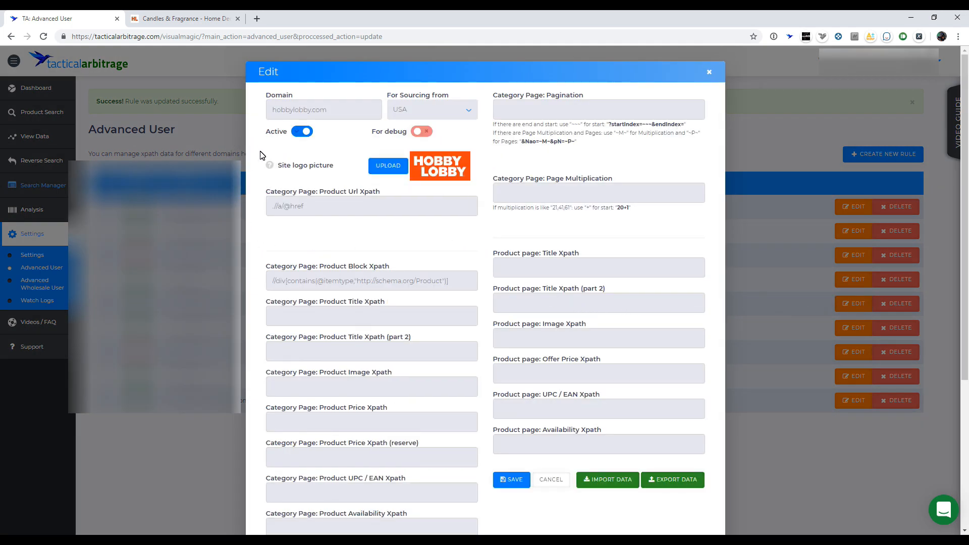
left_click(211, 138)
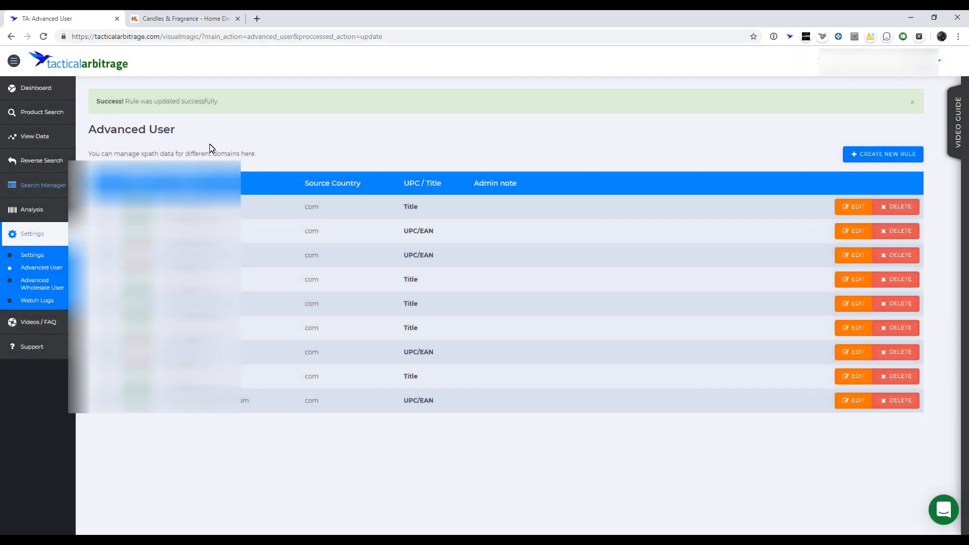
left_click(841, 302)
left_click(398, 318)
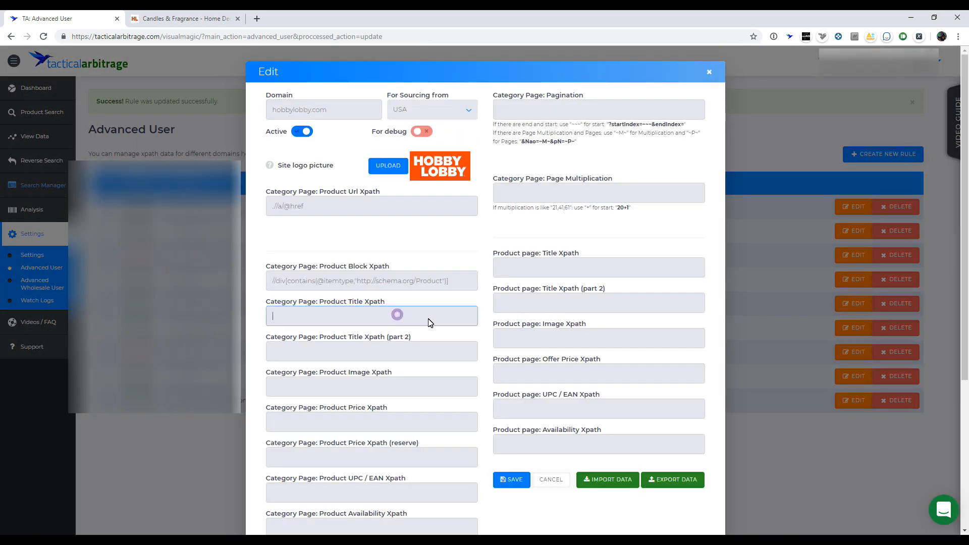
left_click_drag(467, 284, 260, 286)
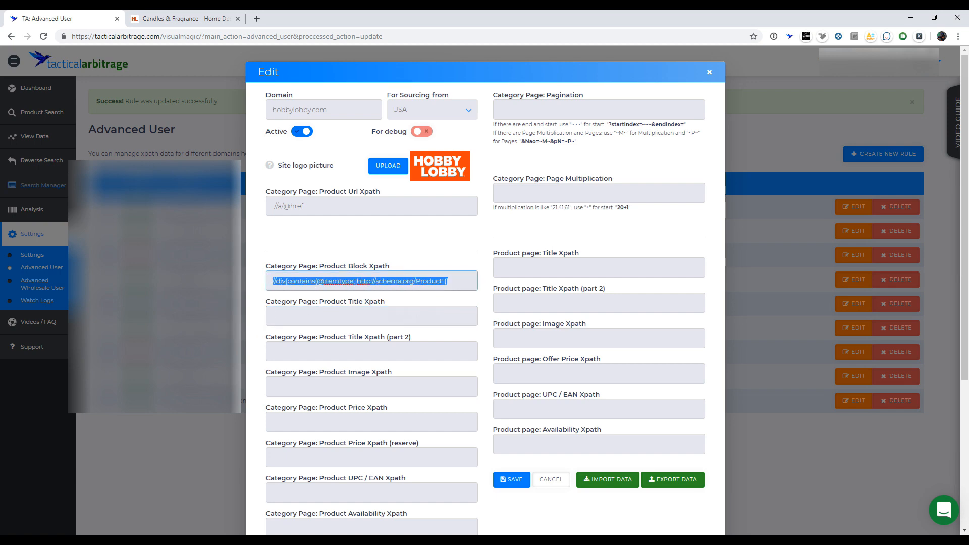
key("Escape")
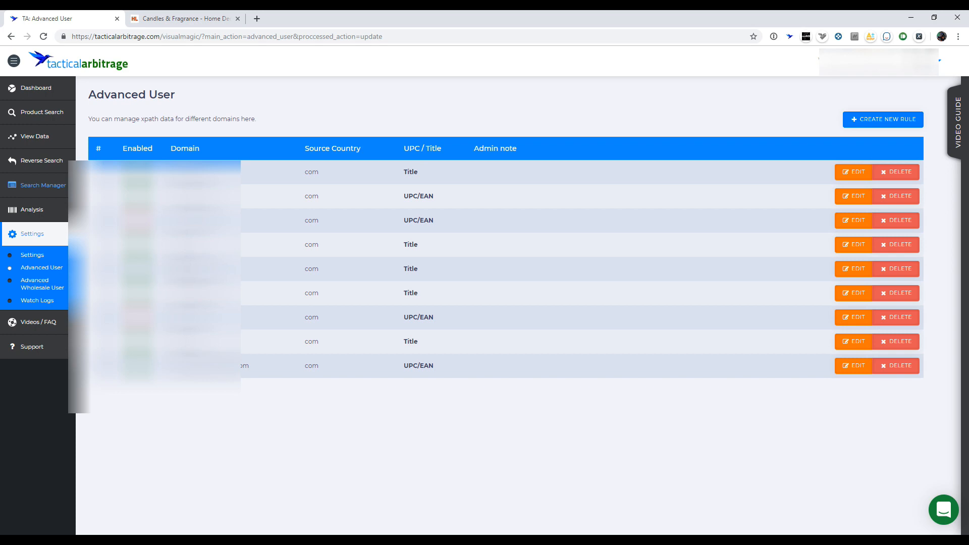
- Open the hobbylobby.com rule for editing and go to its Category Page: Product Title Xpath field
left_click(846, 270)
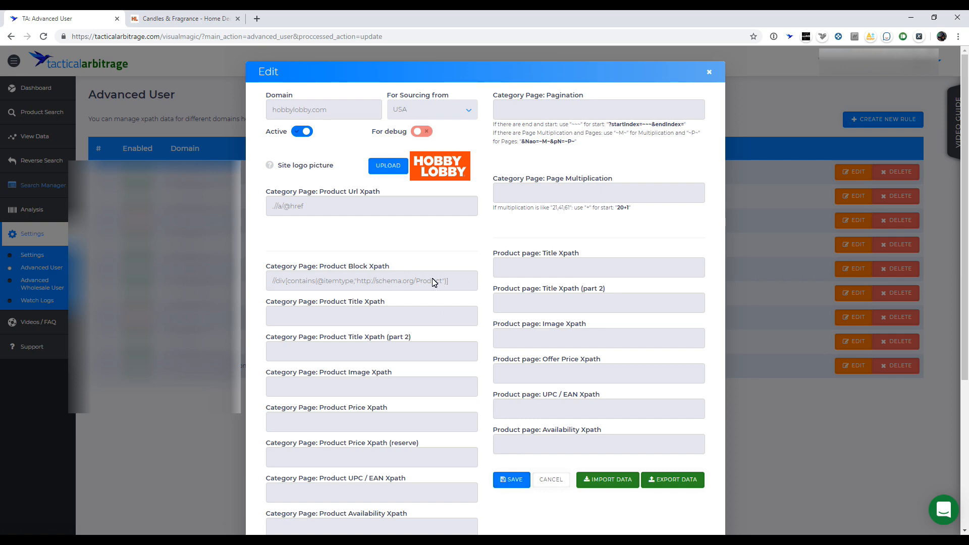
scroll(433, 282, "down", 1)
left_click(378, 268)
double_click(327, 254)
left_click(188, 19)
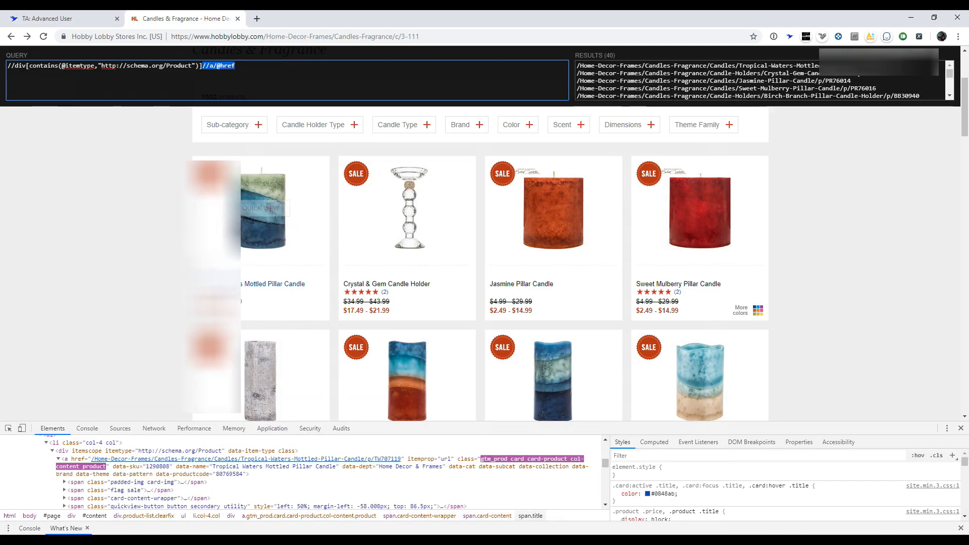
left_click(240, 68)
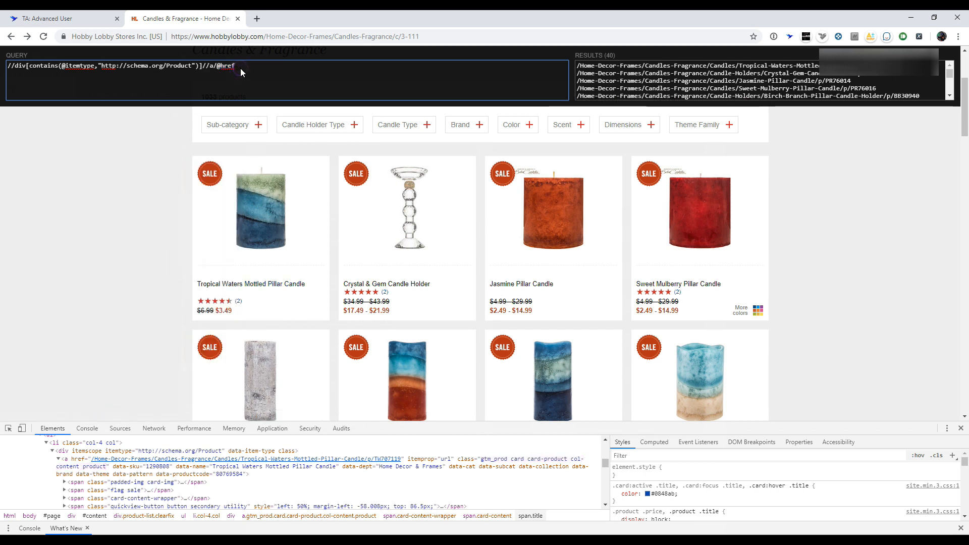
key("BackSpace")
key("BackSpace")
key("BackSpace")
key("BackSpace")
key("BackSpace")
key("BackSpace")
key("BackSpace")
key("BackSpace")
key("BackSpace")
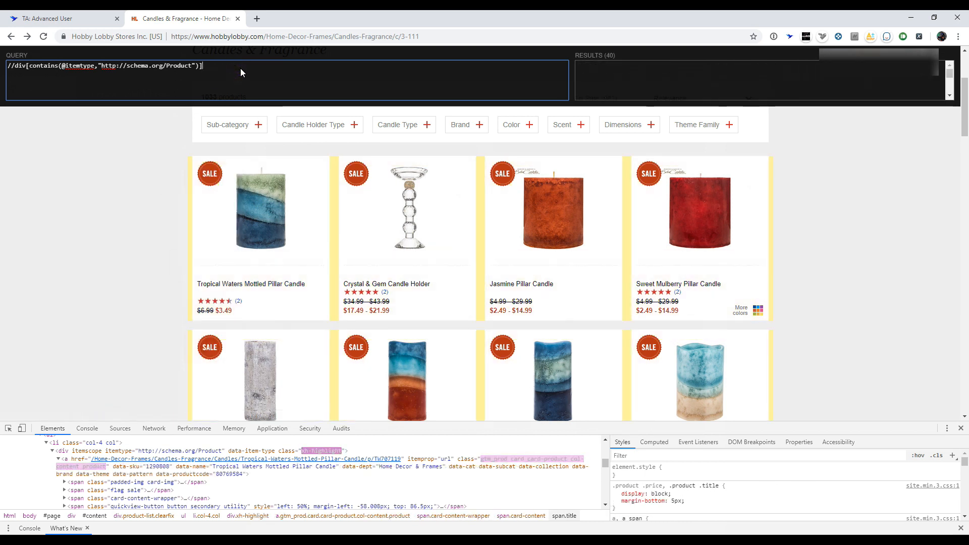
- Inspect the title element of the Tropical Waters Mottled Pillar Candle and append // to the XPath Helper query
left_click(8, 428)
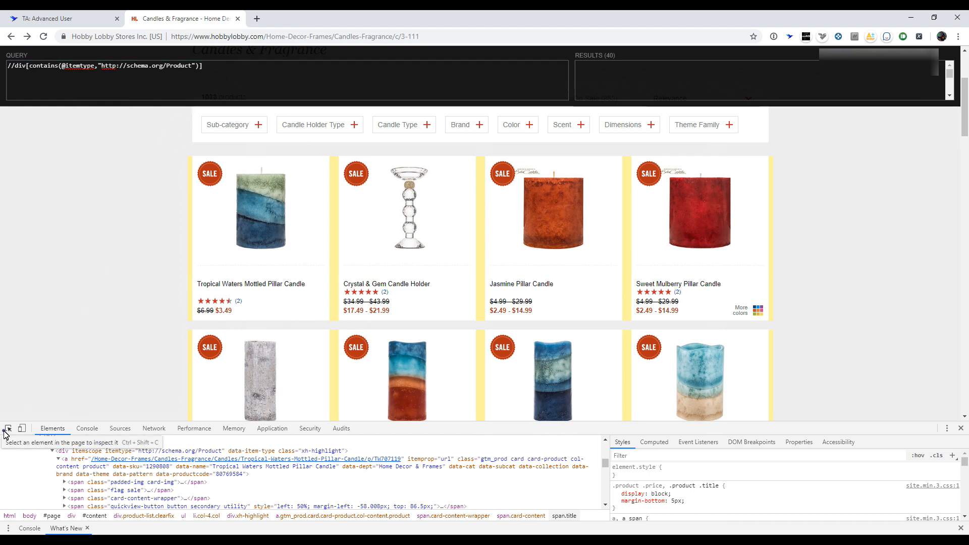
left_click(232, 286)
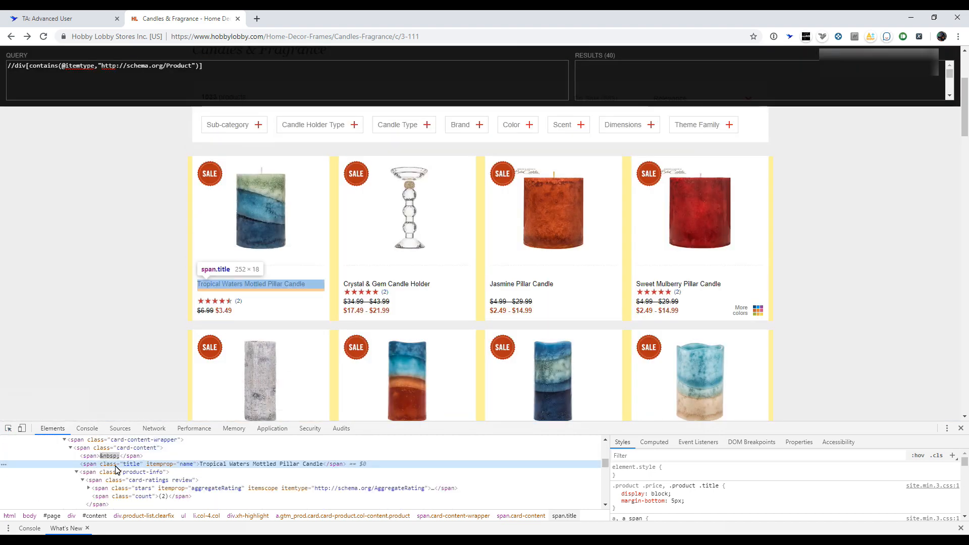
left_click(215, 71)
type("//")
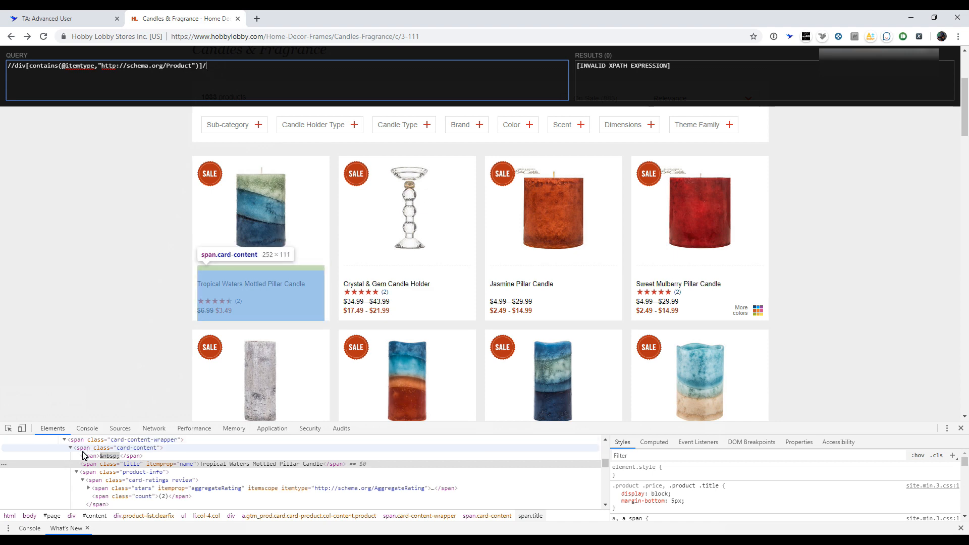
type("/")
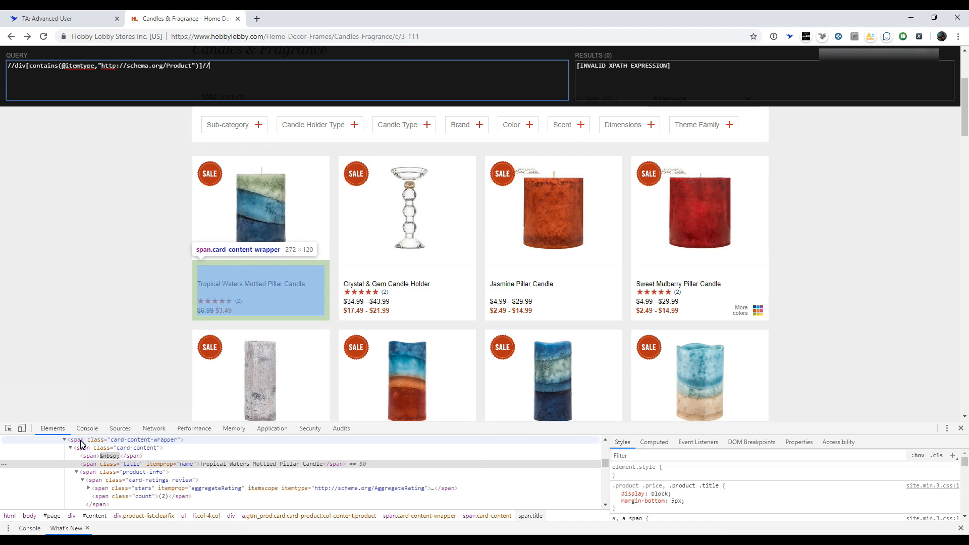
left_click(102, 467)
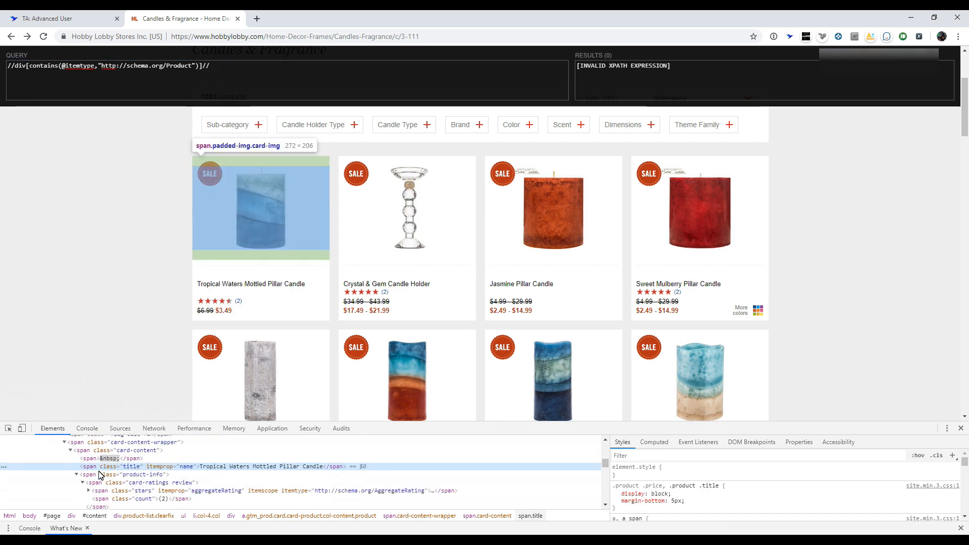
left_click_drag(140, 422, 141, 318)
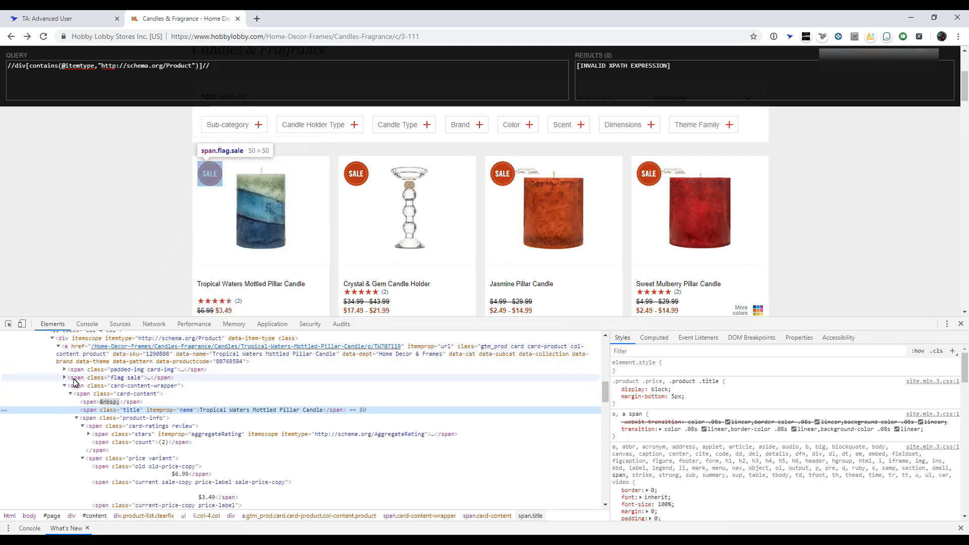
left_click(229, 73)
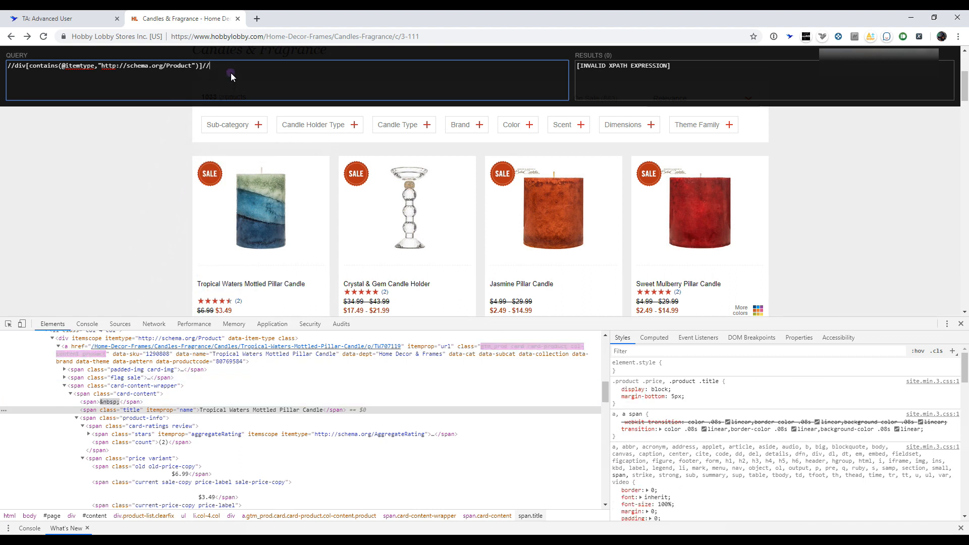
type("spac")
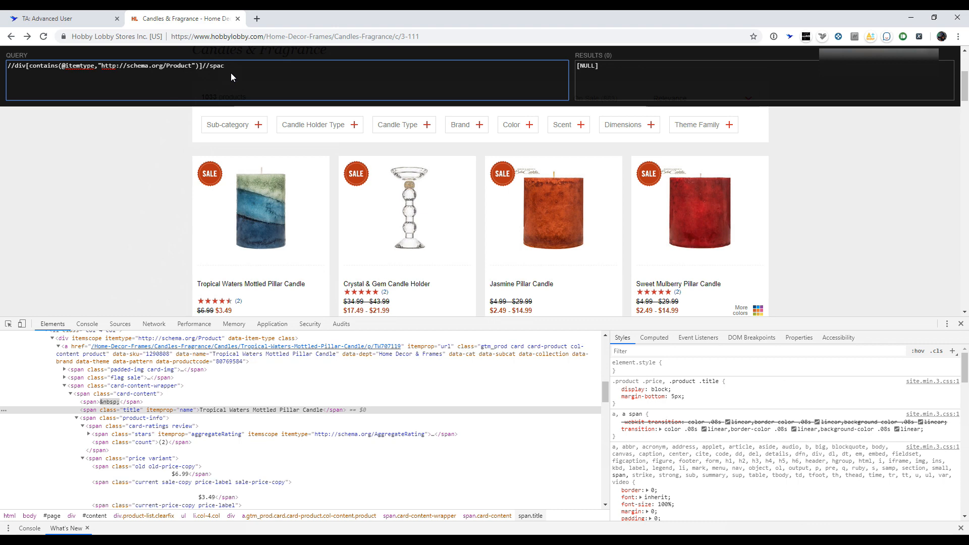
key("BackSpace")
type("n[")
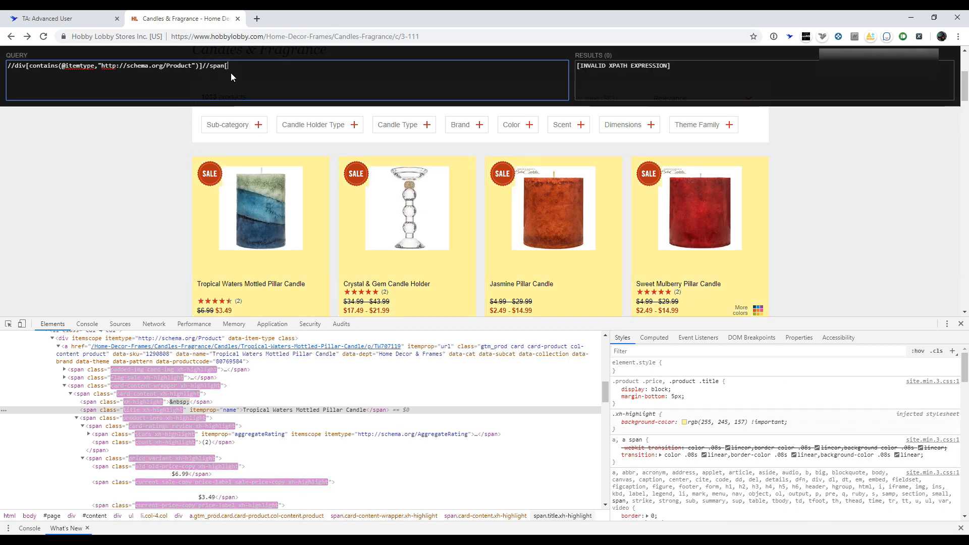
type("@class=\"title\"]")
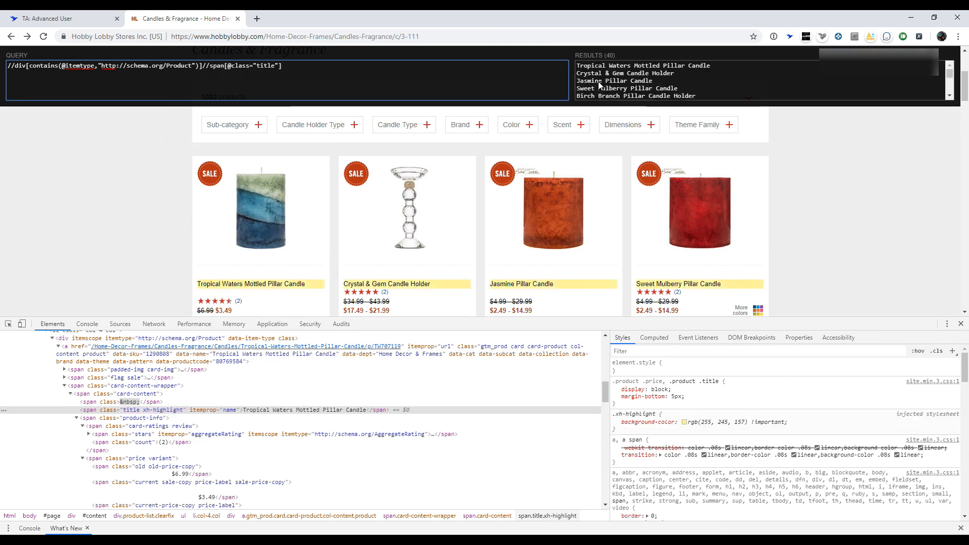
- Append /text() to the title query and look through the returned product titles
type("/")
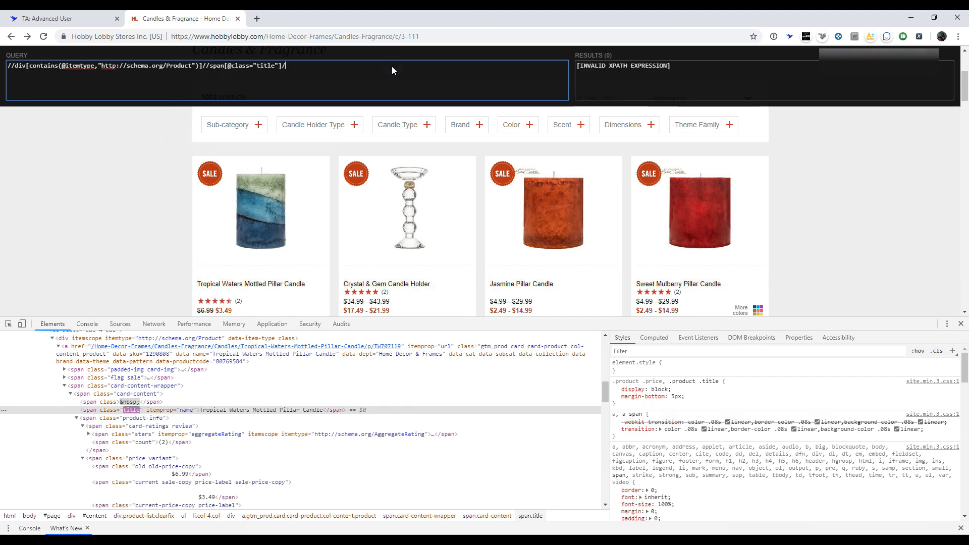
type("text()")
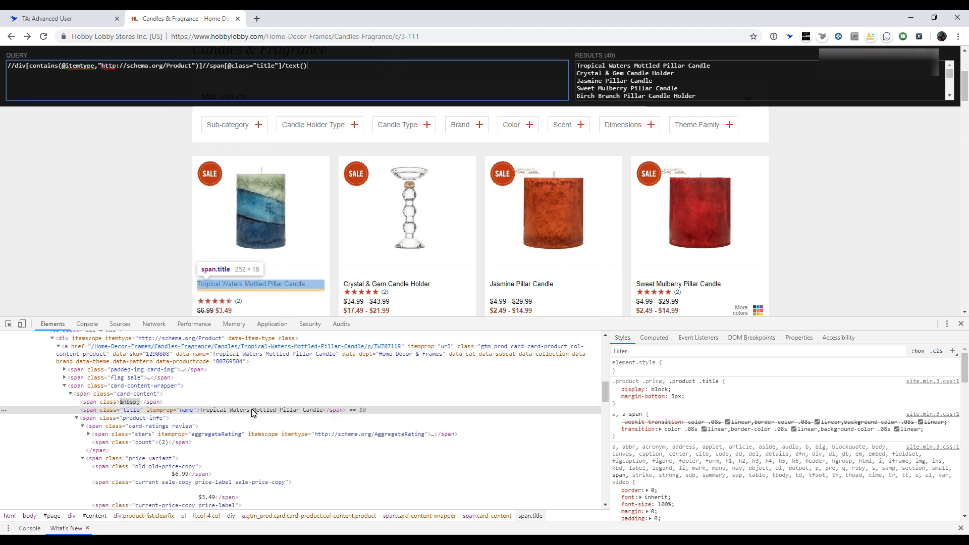
left_click_drag(949, 73, 953, 93)
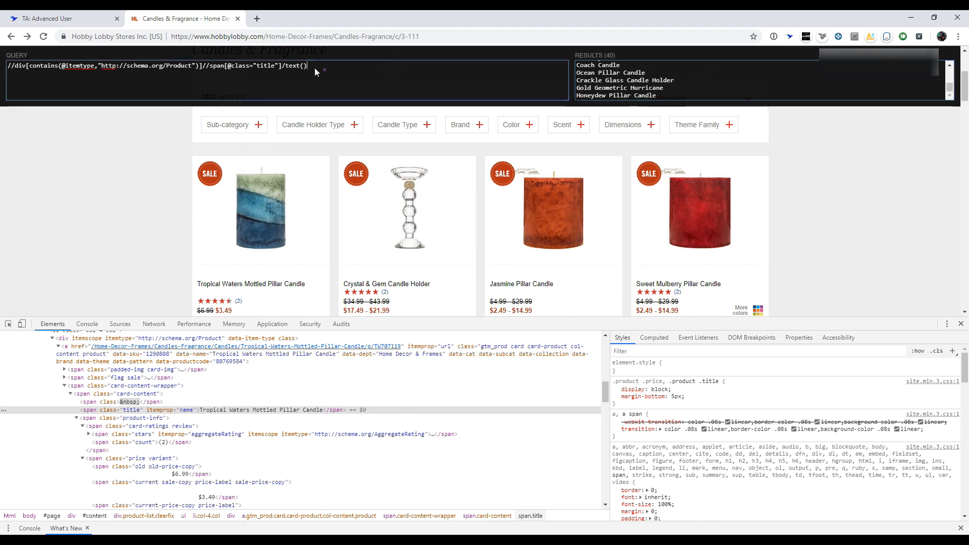
left_click_drag(324, 70, 8, 66)
left_click(221, 87)
left_click_drag(325, 67, 206, 65)
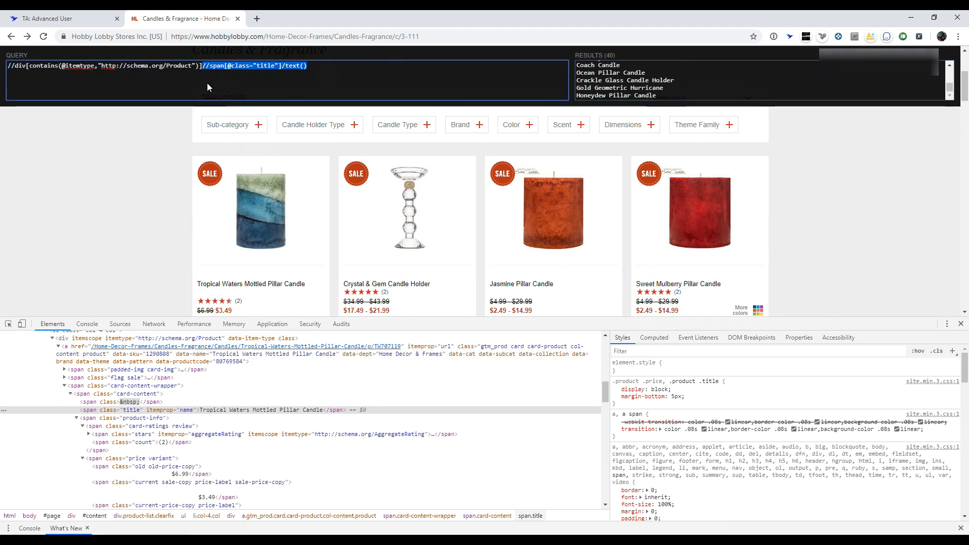
left_click(65, 18)
left_click(339, 266)
type("//span[@class=\"title\"]/text()")
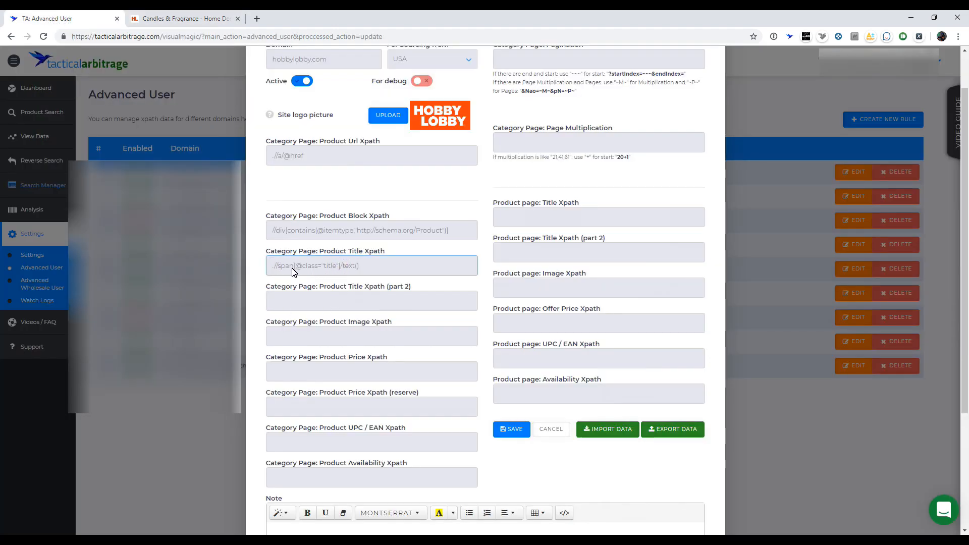
left_click(513, 429)
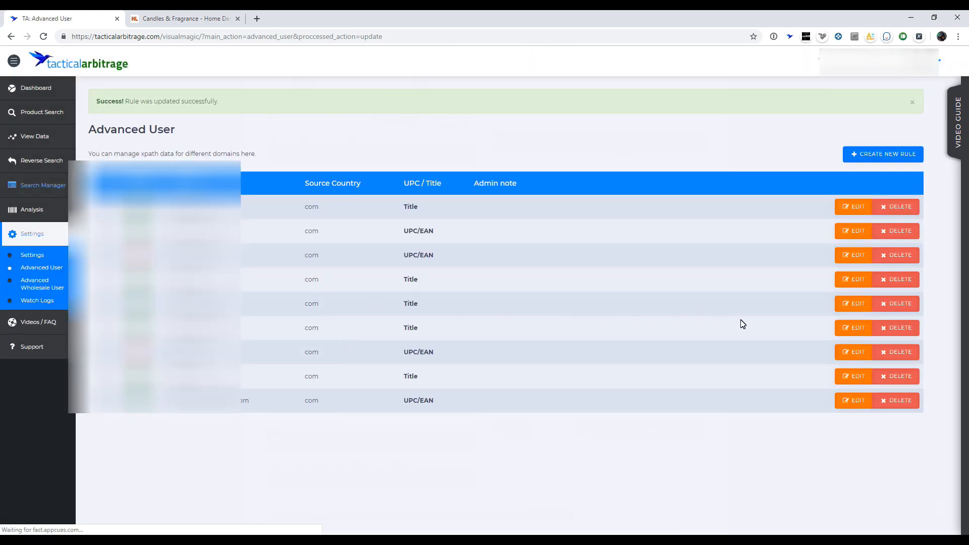
- Reopen the hobbylobby.com rule, check Title Xpath (part 2) against the category page's titles, and go to Category Page: Product Image Xpath
left_click(853, 303)
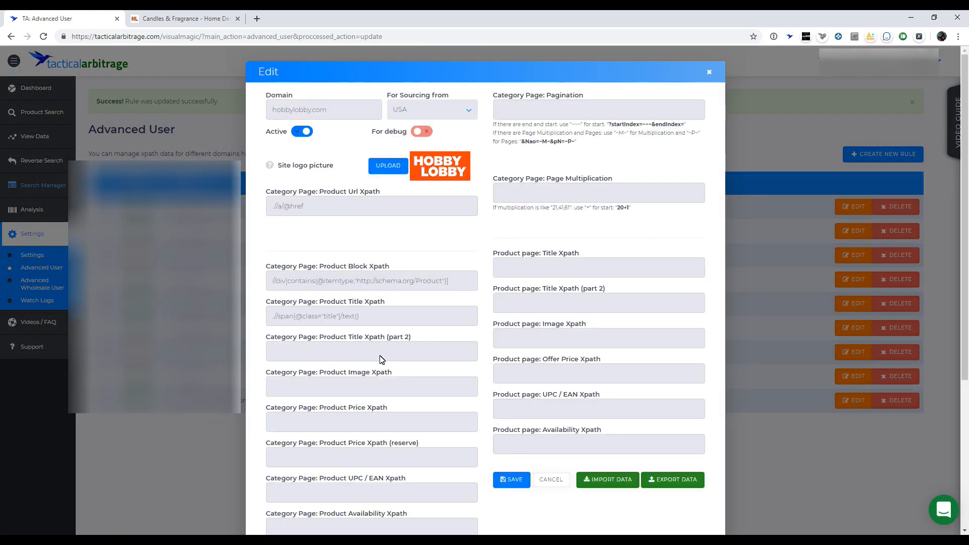
scroll(362, 350, "down", 1)
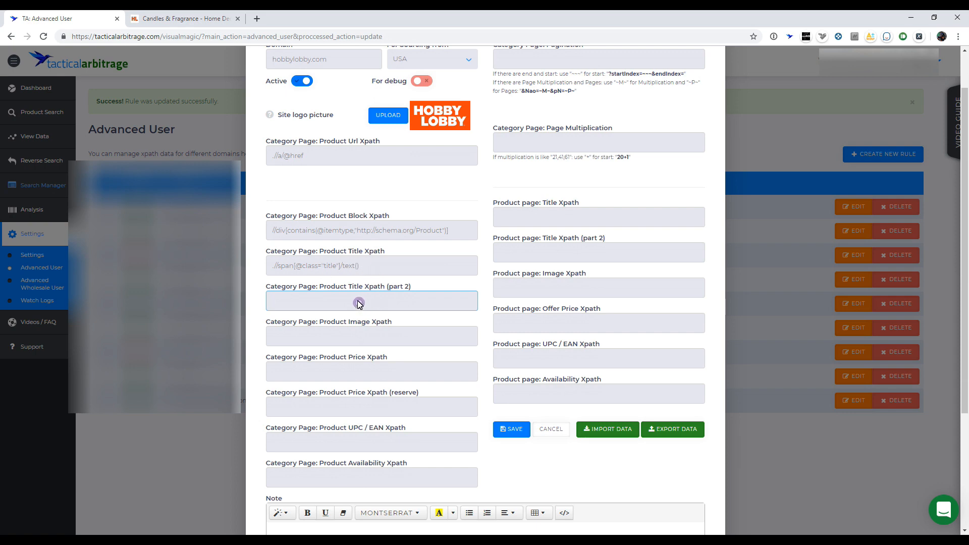
left_click(209, 18)
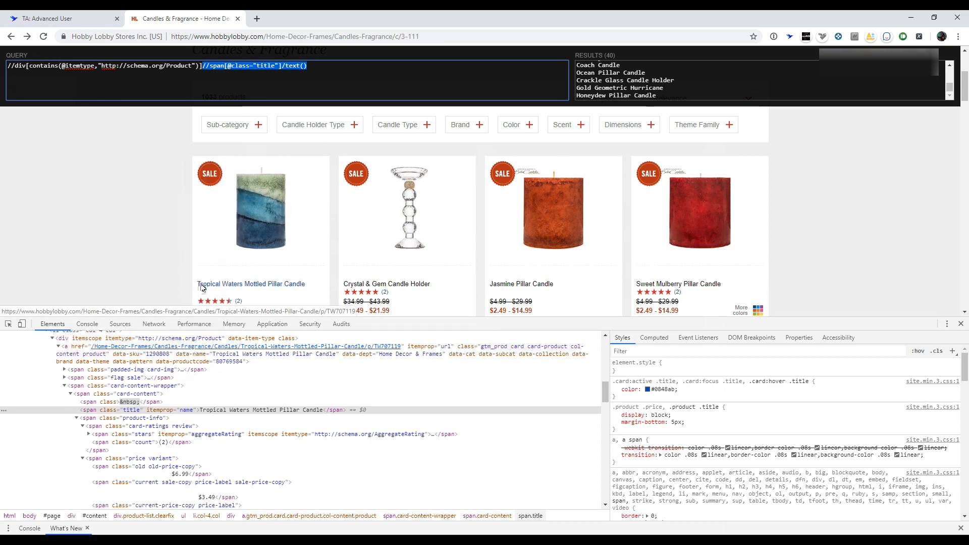
left_click(64, 19)
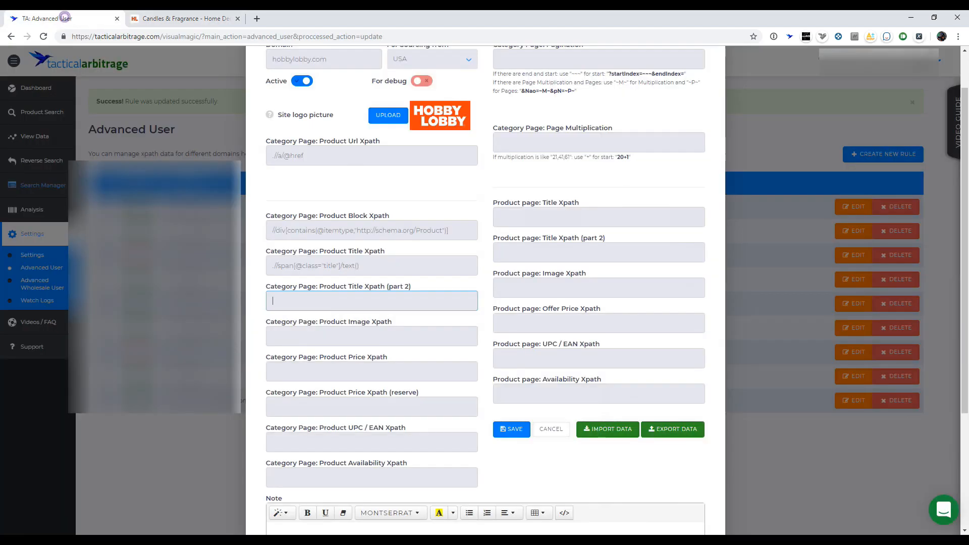
left_click(312, 338)
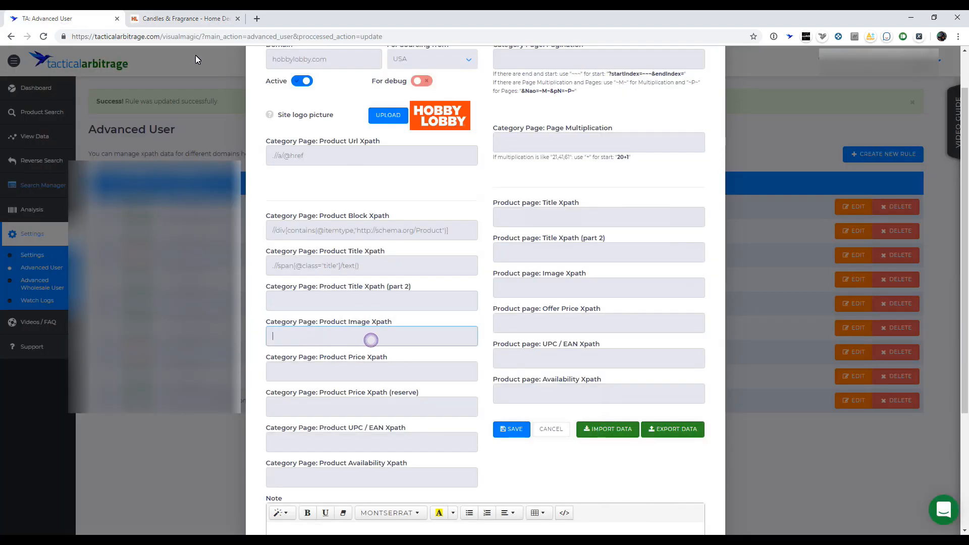
- Inspect the image element of the Tropical Waters Mottled Pillar Candle on the Hobby Lobby category page
left_click(182, 18)
left_click(8, 324)
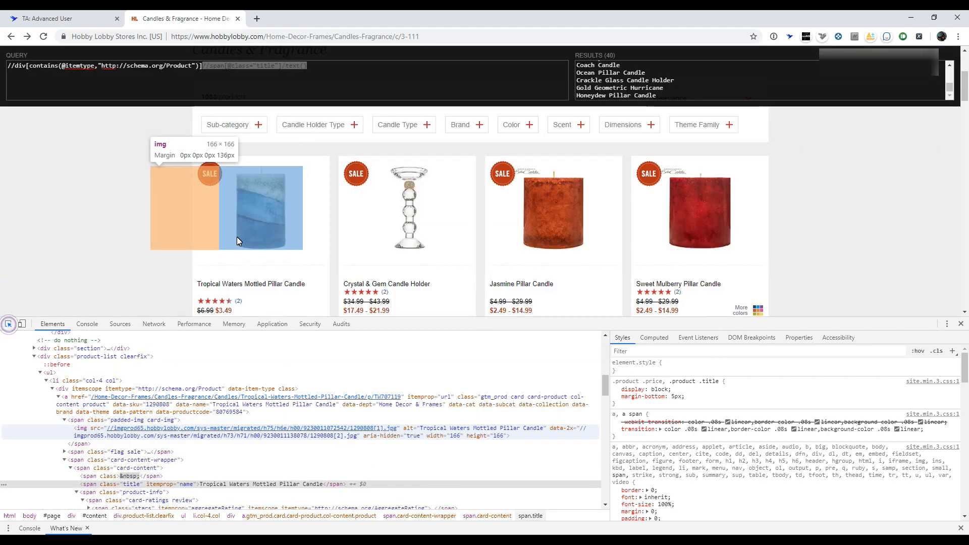
left_click(257, 235)
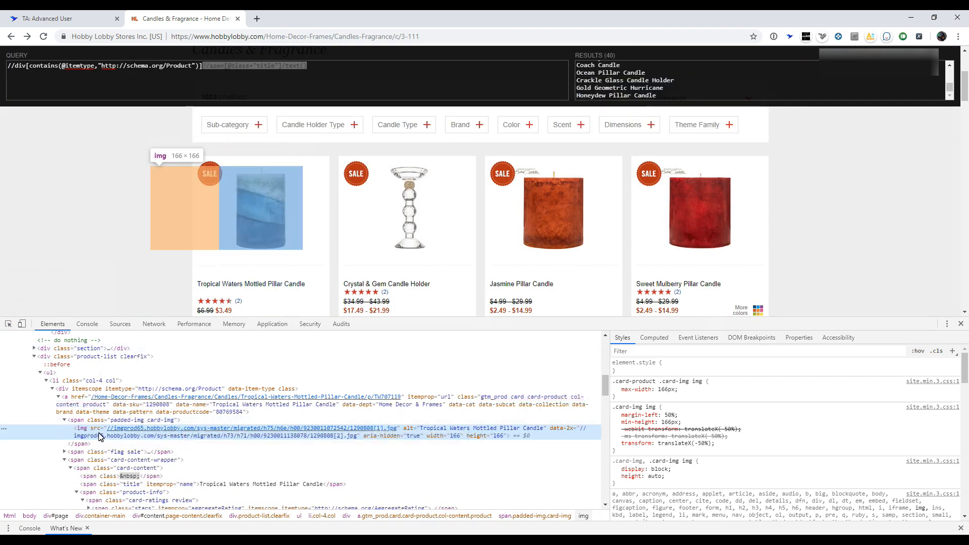
left_click(191, 82)
left_click_drag(209, 65, 341, 66)
type("img[")
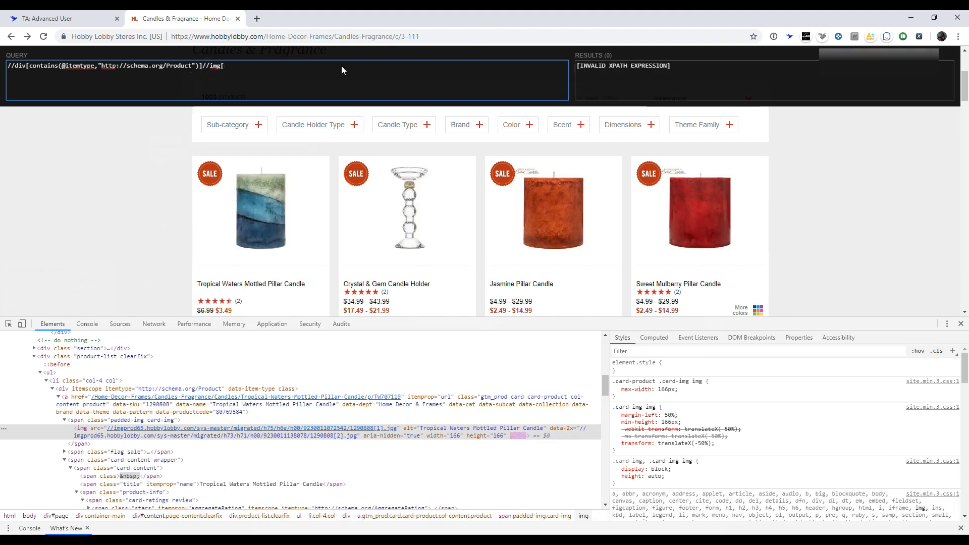
key("BackSpace")
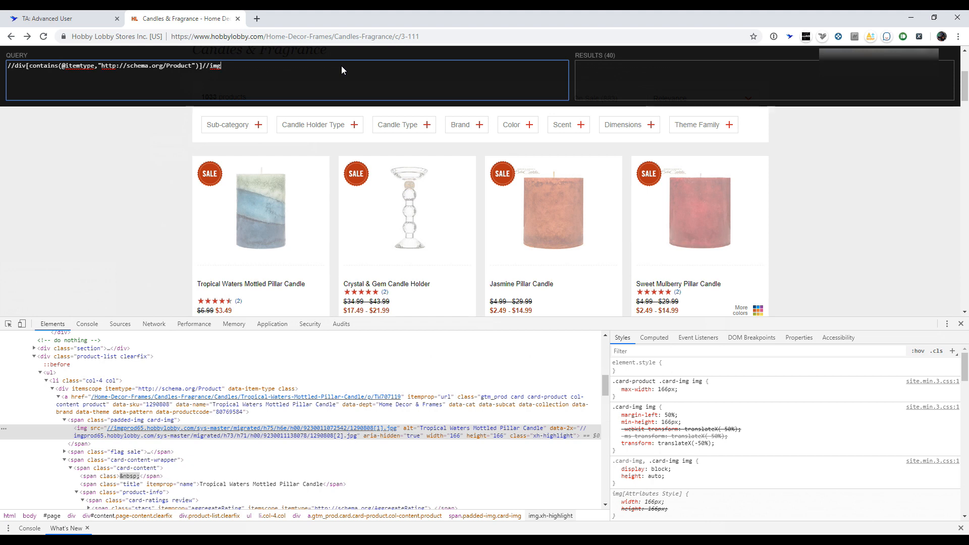
type("/")
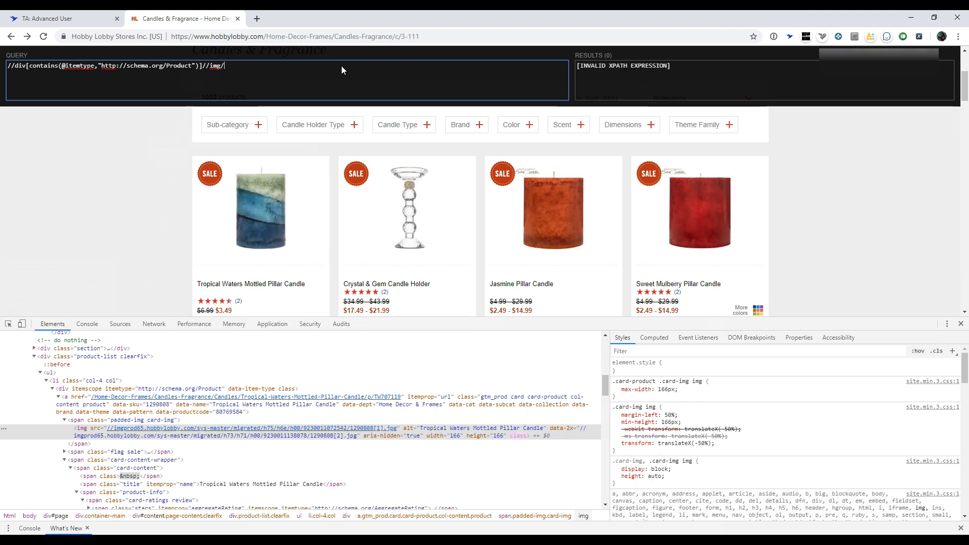
type("@src")
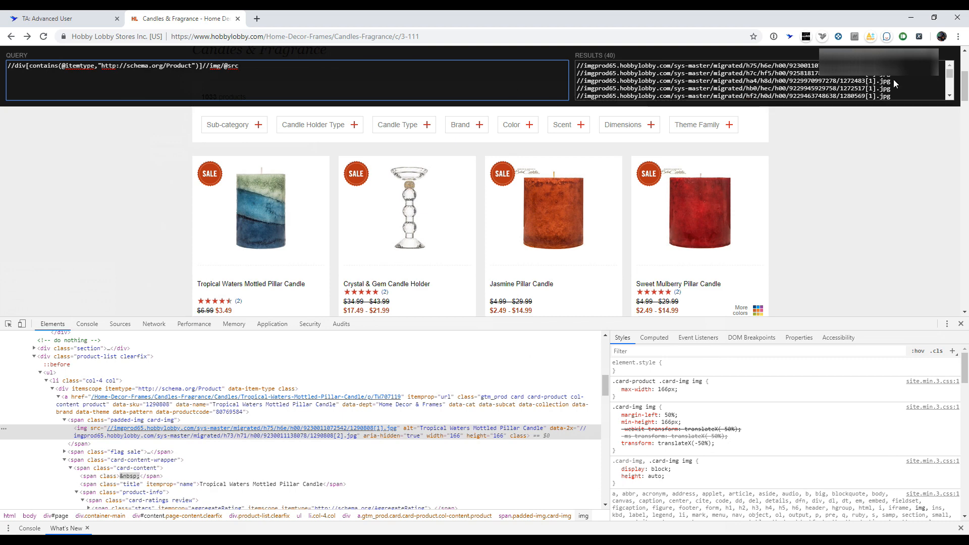
scroll(894, 79, "down", 2)
scroll(893, 79, "down", 5)
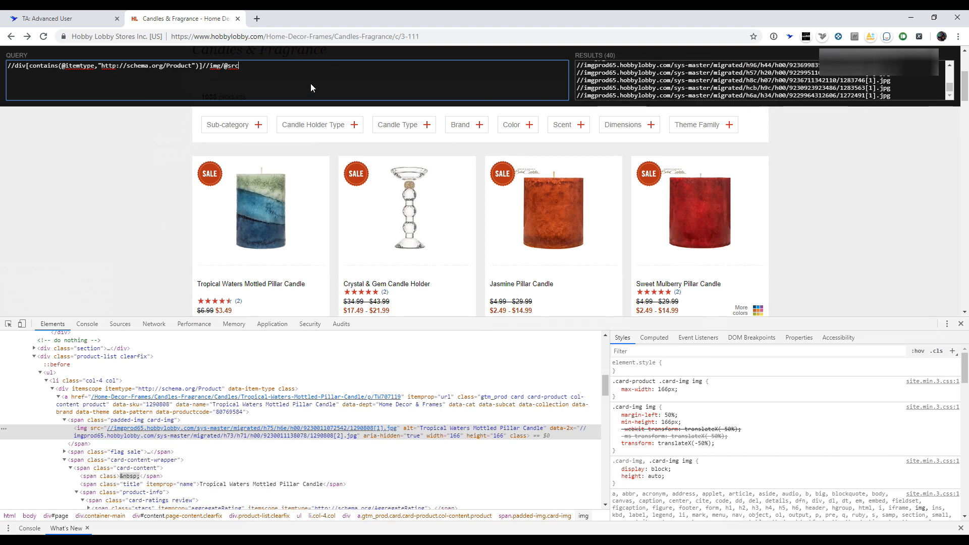
left_click_drag(247, 66, 201, 66)
key("ctrl+c")
left_click(121, 21)
key("ctrl+v")
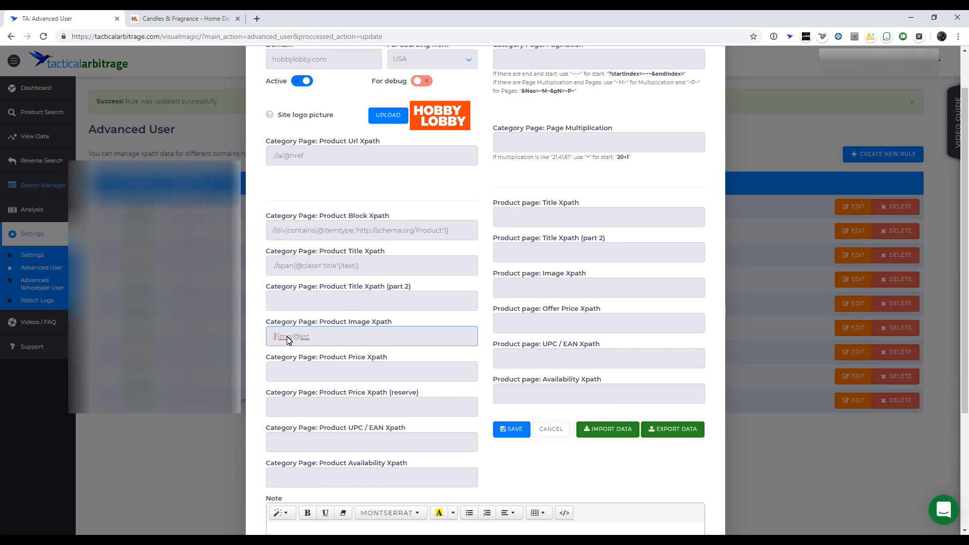
left_click(511, 430)
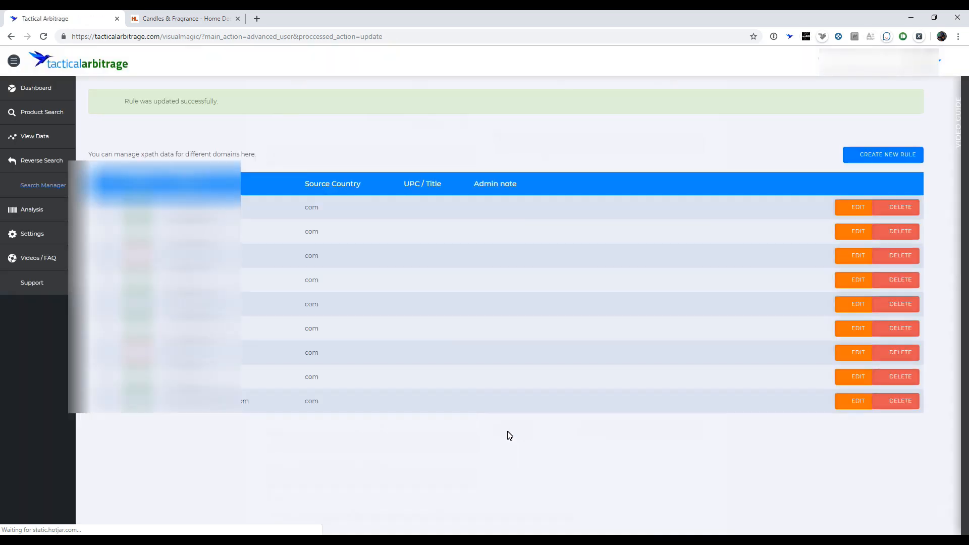
left_click(846, 306)
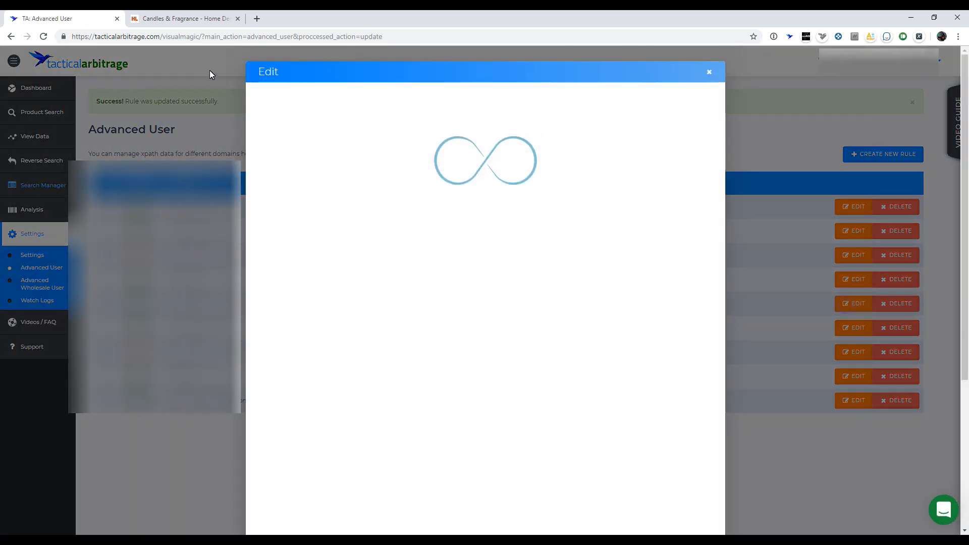
- Examine the Tropical Waters Mottled Pillar Candle's markup on the Hobby Lobby category page, including its image, sale badge and price elements
left_click(188, 18)
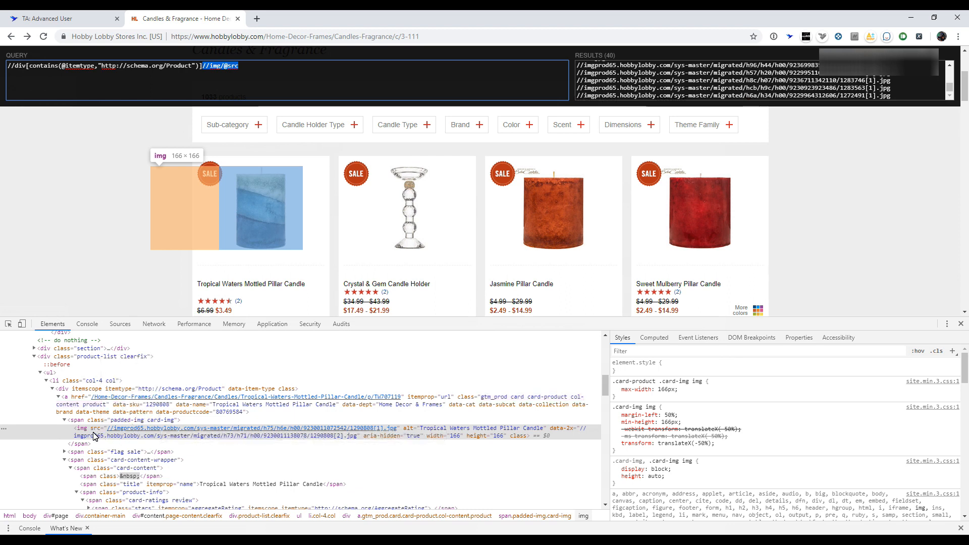
scroll(99, 429, "up", 2)
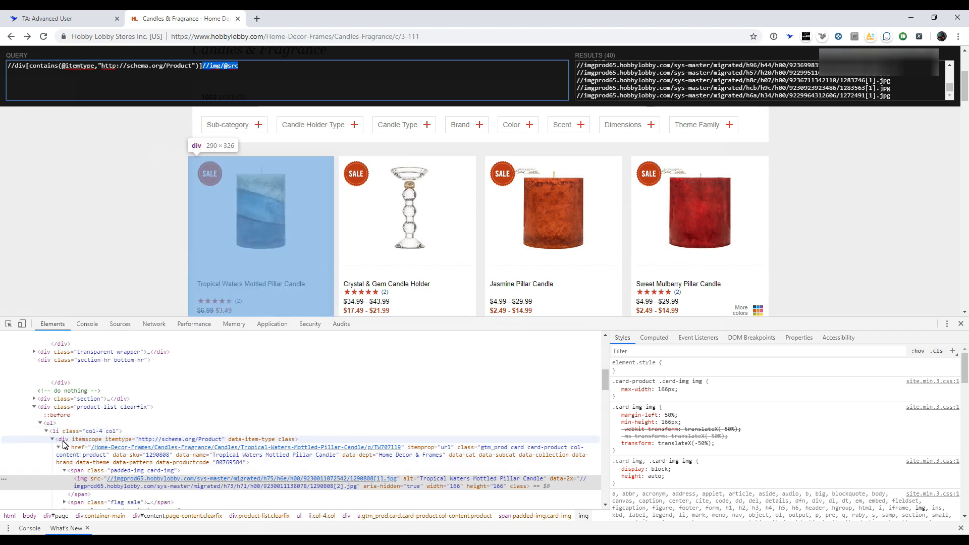
scroll(64, 444, "down", 2)
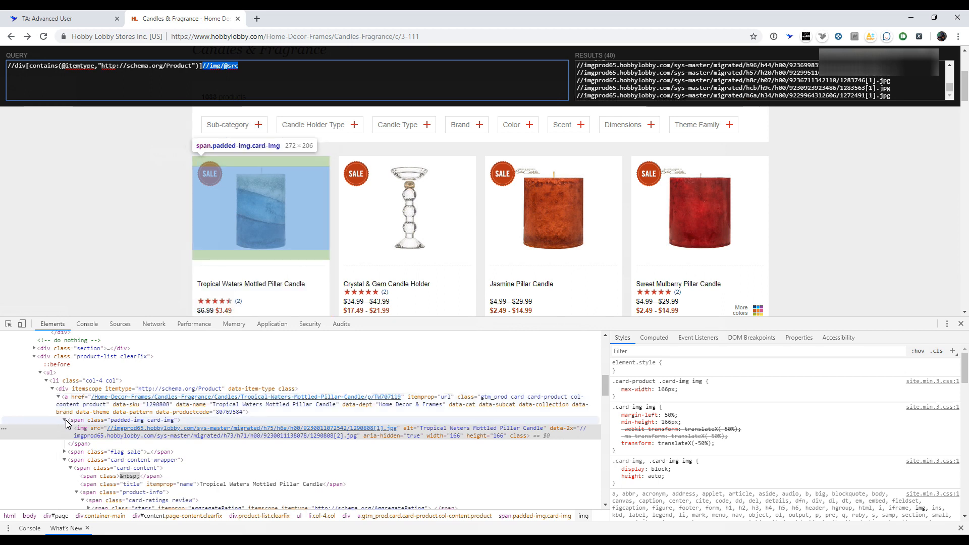
scroll(65, 403, "down", 2)
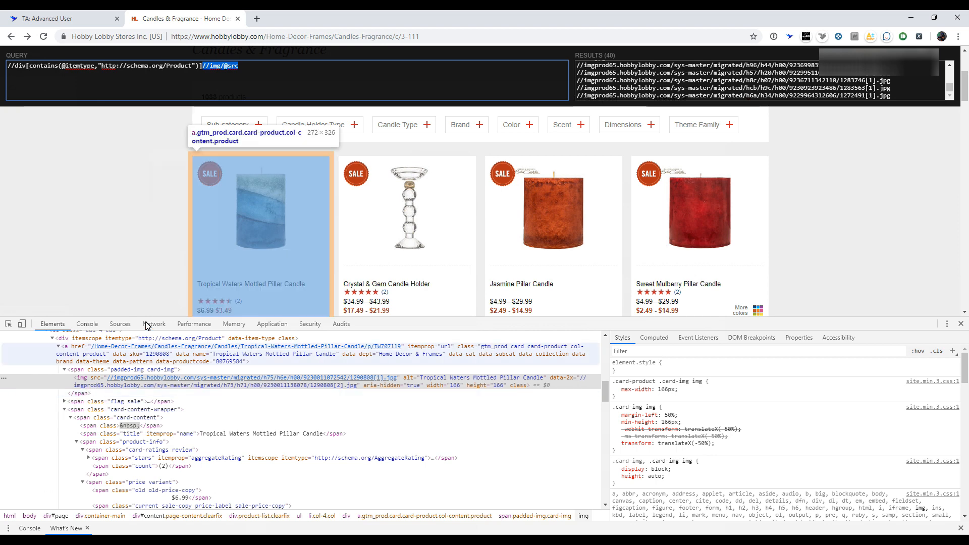
left_click(7, 324)
left_click(208, 172)
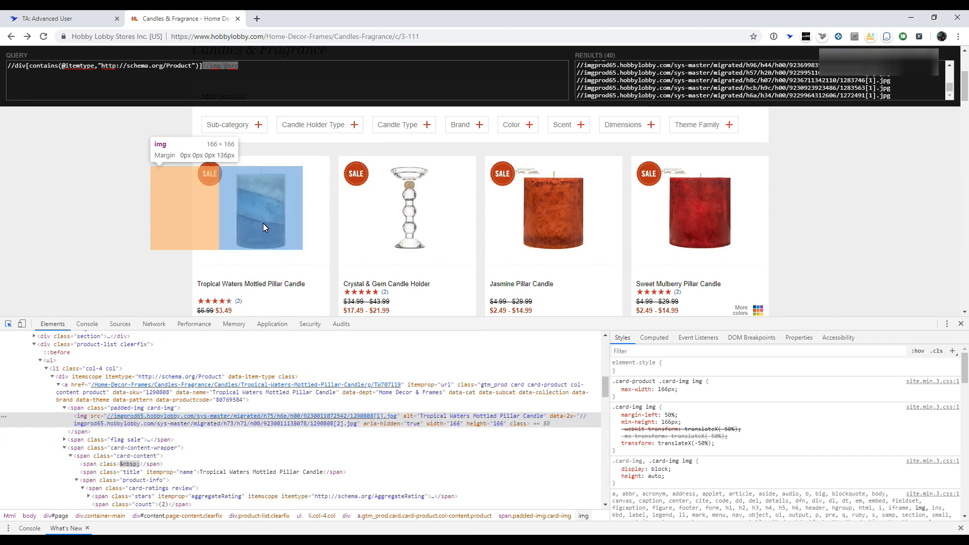
left_click(211, 174)
left_click(64, 440)
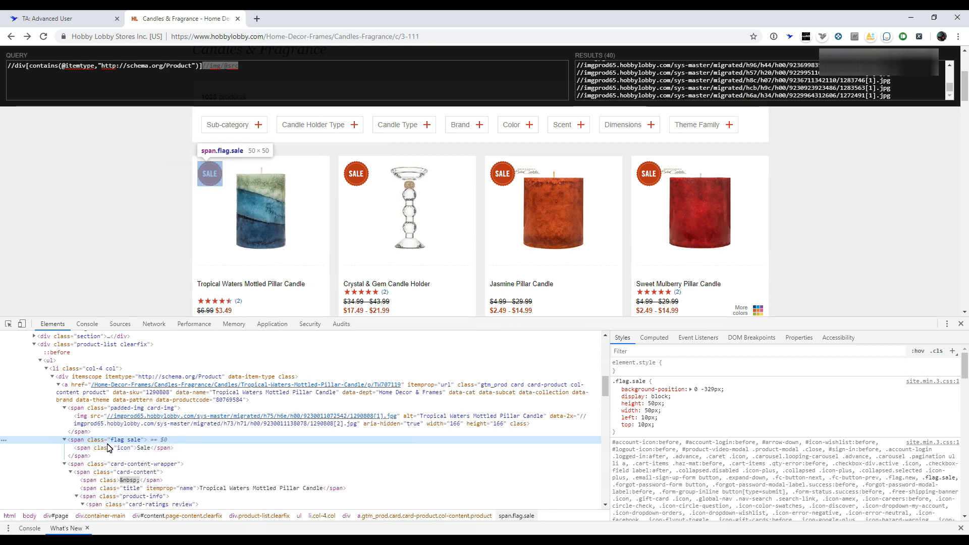
scroll(106, 448, "down", 4)
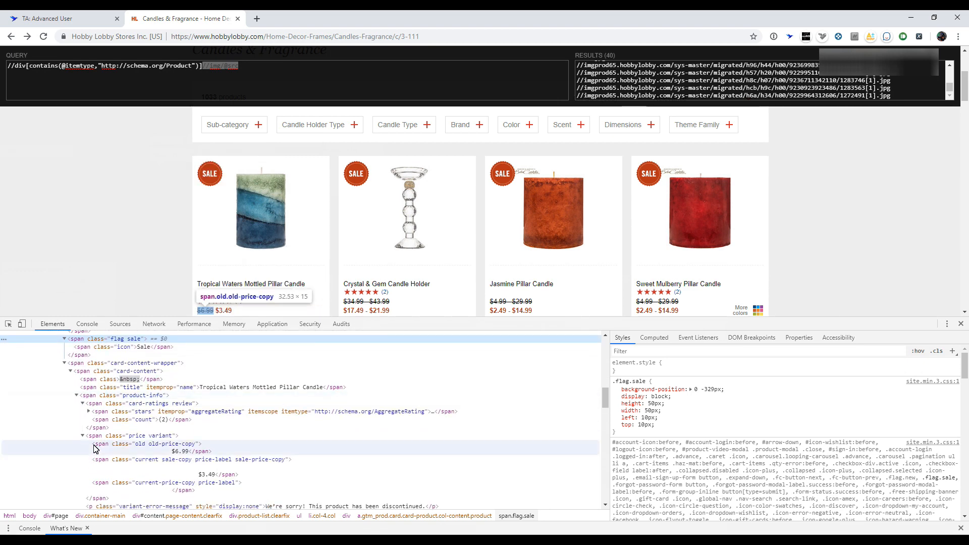
scroll(94, 448, "down", 4)
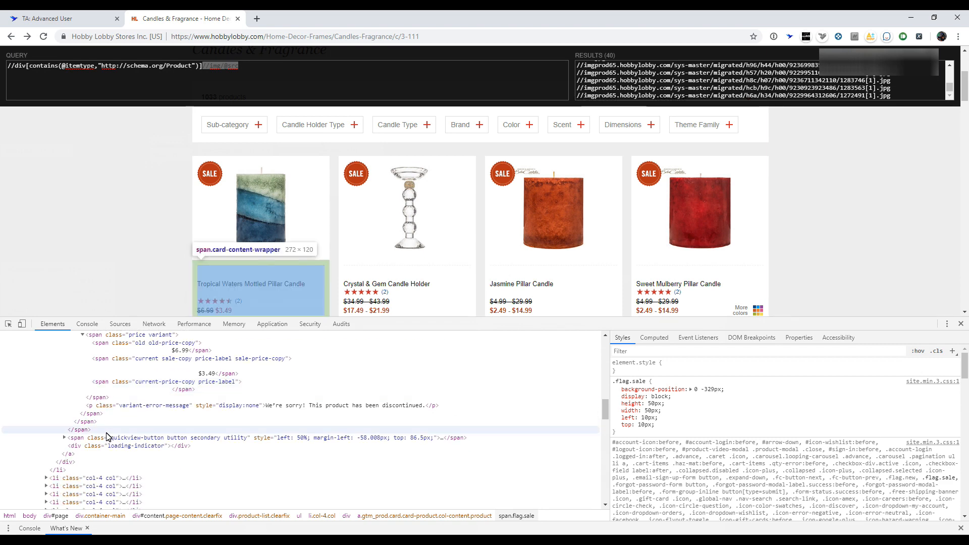
scroll(109, 435, "up", 6)
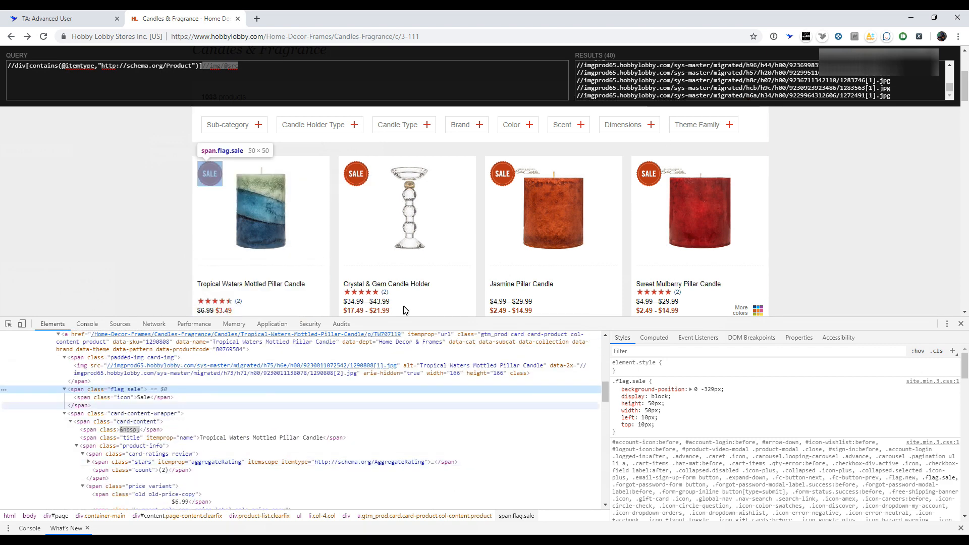
- Open the first returned image URL in a separate browser tab to check the picture, then close that tab
left_click_drag(781, 73, 696, 71)
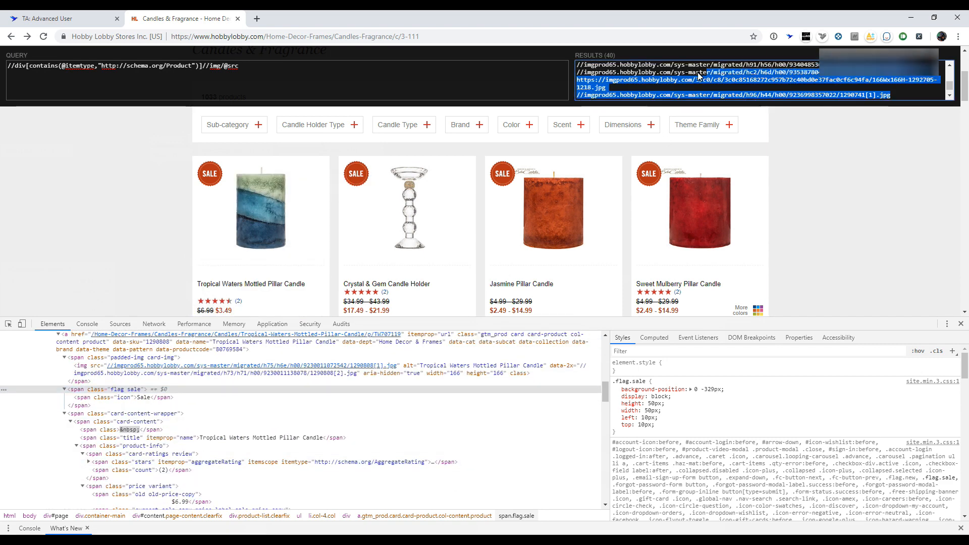
left_click(753, 80)
scroll(827, 83, "up", 6)
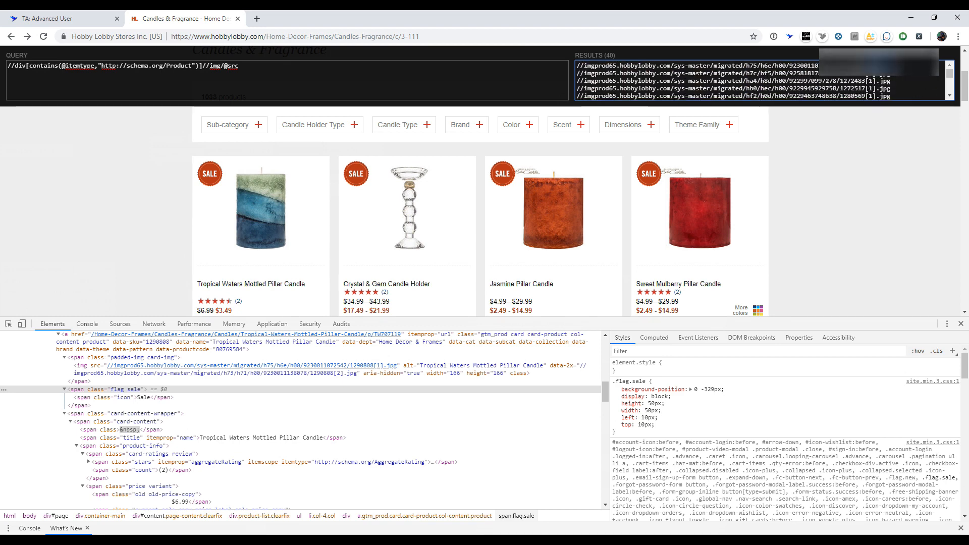
left_click_drag(891, 66, 578, 69)
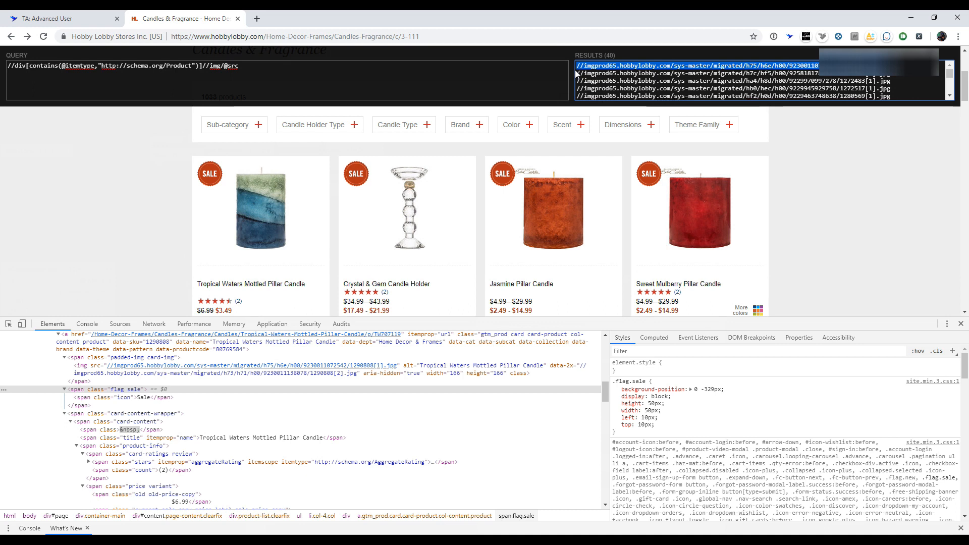
left_click(257, 18)
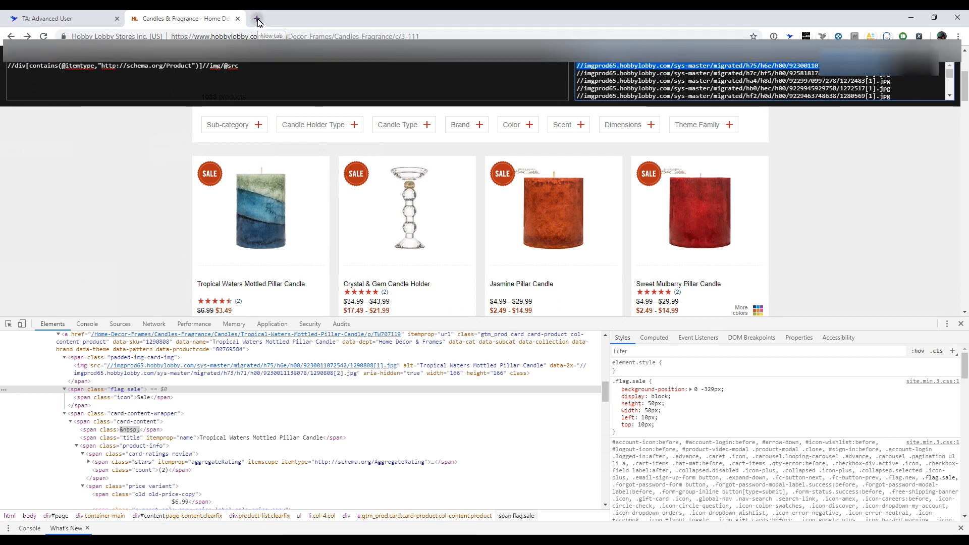
key("ctrl+v")
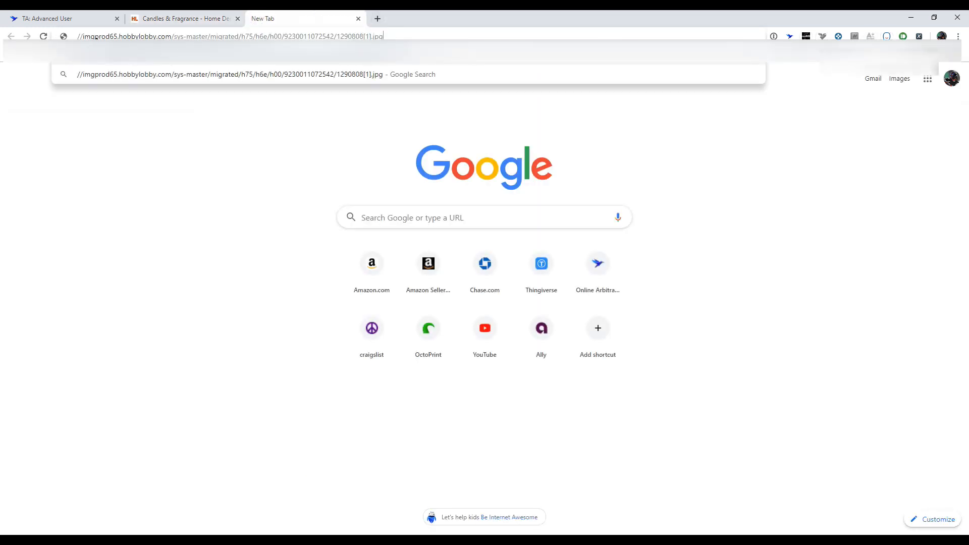
key("Return")
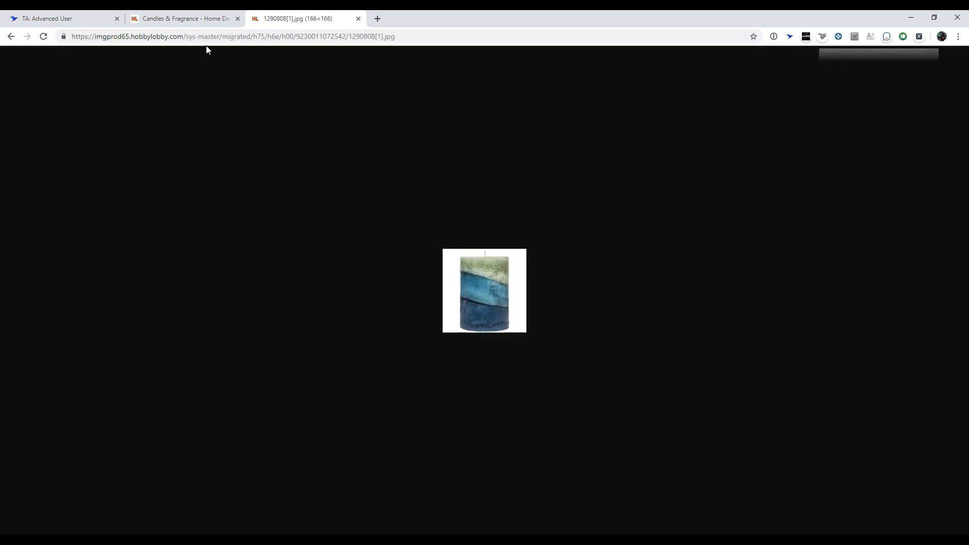
left_click(189, 18)
left_click(316, 18)
left_click(359, 18)
left_click(255, 69)
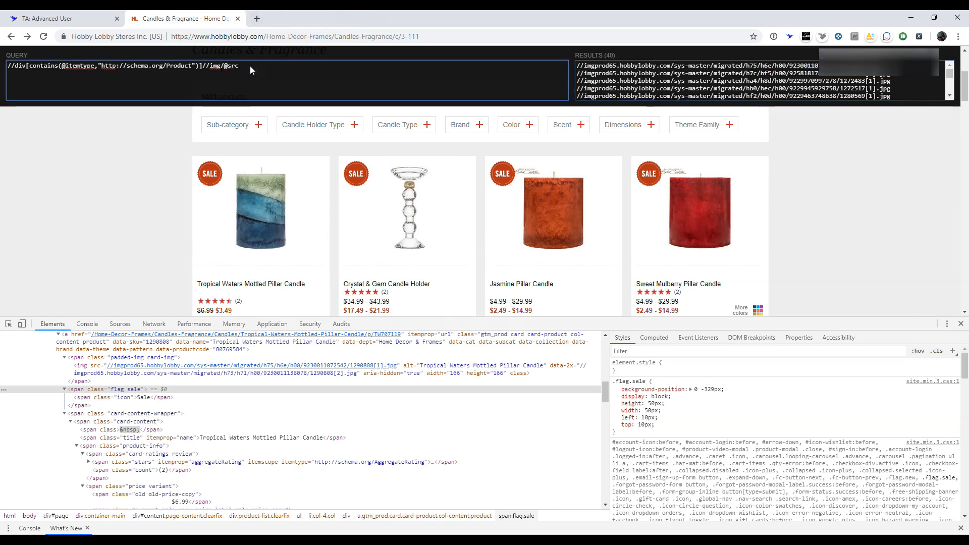
- Go to the rule's Category Page: Product Price Xpath and inspect the Tropical Waters Mottled Pillar Candle's sale price element on the category page
left_click(56, 18)
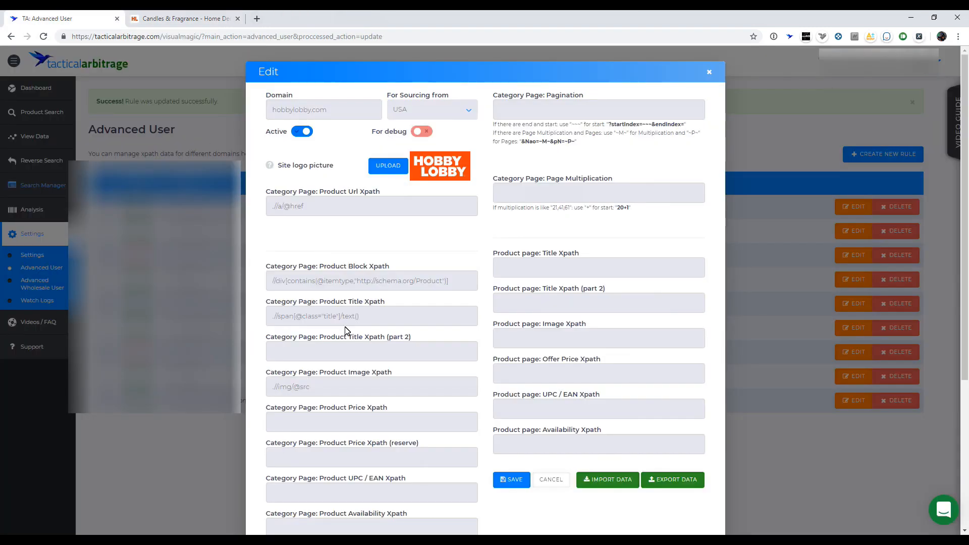
left_click(342, 429)
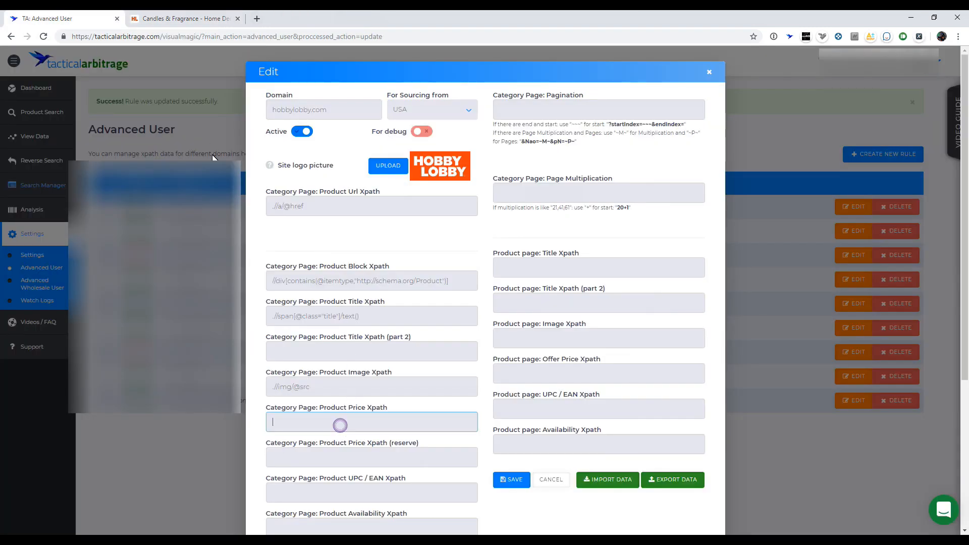
left_click(167, 18)
left_click(8, 324)
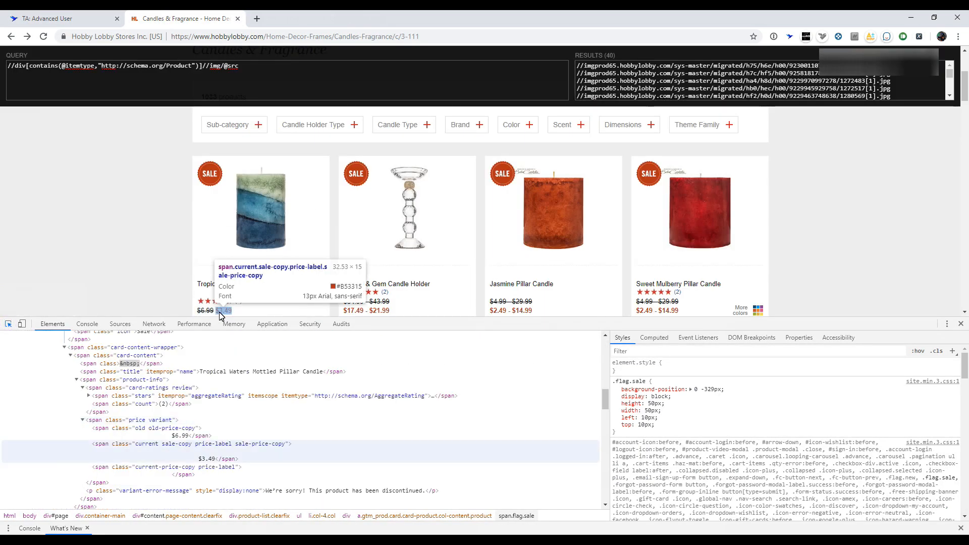
left_click(221, 312)
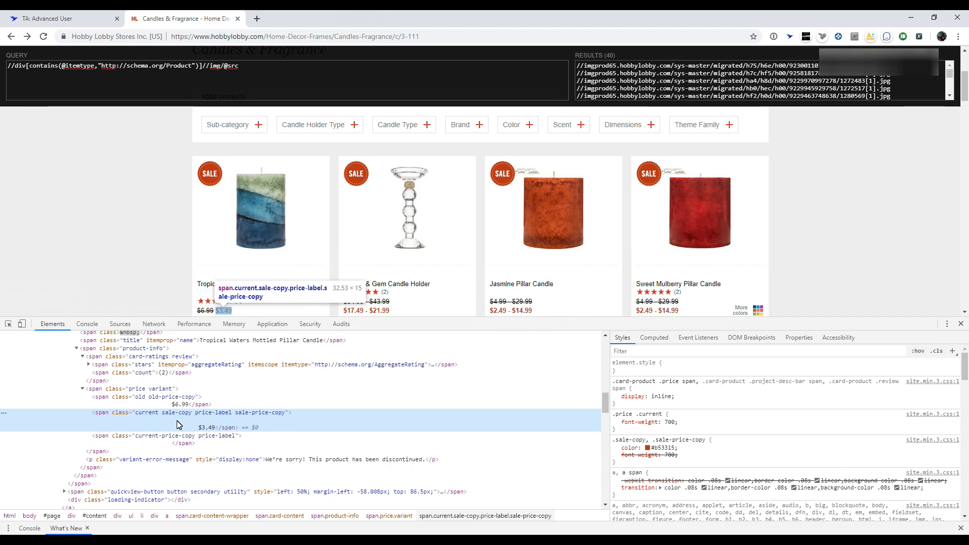
left_click(252, 67)
key("BackSpace")
key("BackSpace")
key("BackSpace")
key("BackSpace")
key("BackSpace")
key("BackSpace")
key("BackSpace")
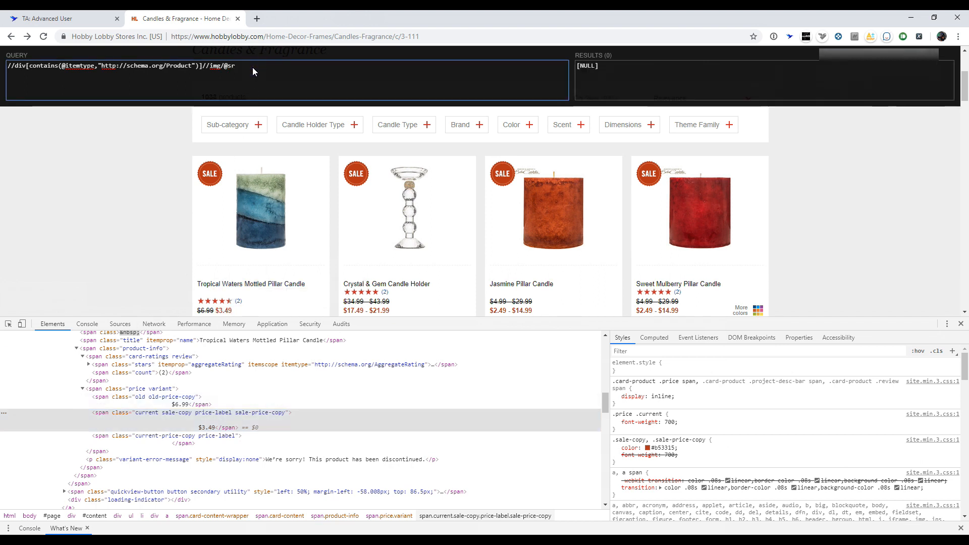
key("BackSpace")
type("span[")
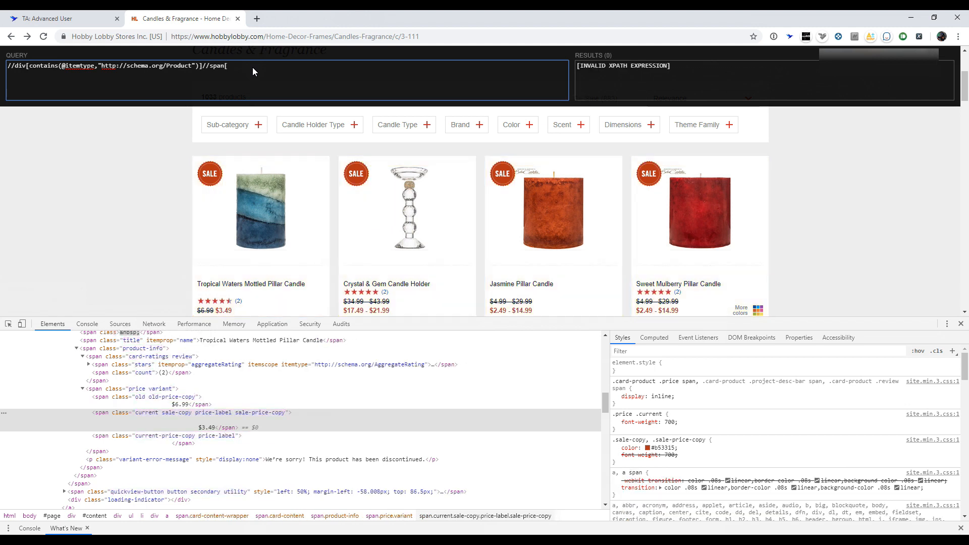
type("contains")
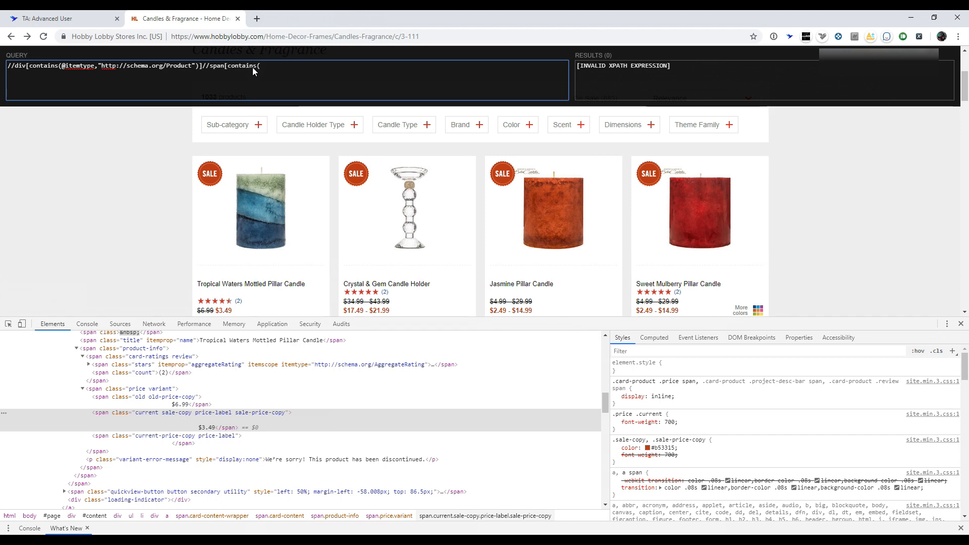
type("(@class, \"sale-copy\")]")
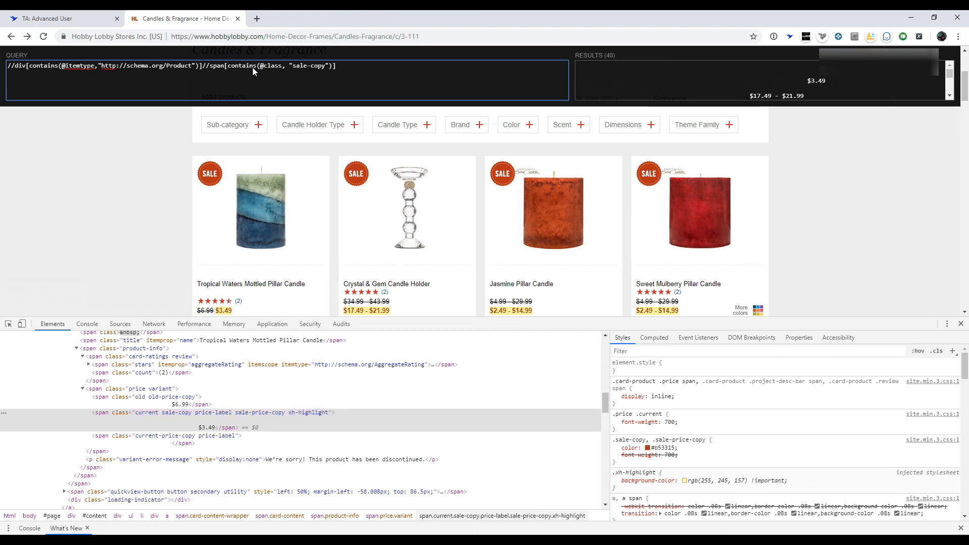
- Append /text() to the sale price query and look through the returned prices and price ranges
type("/text()")
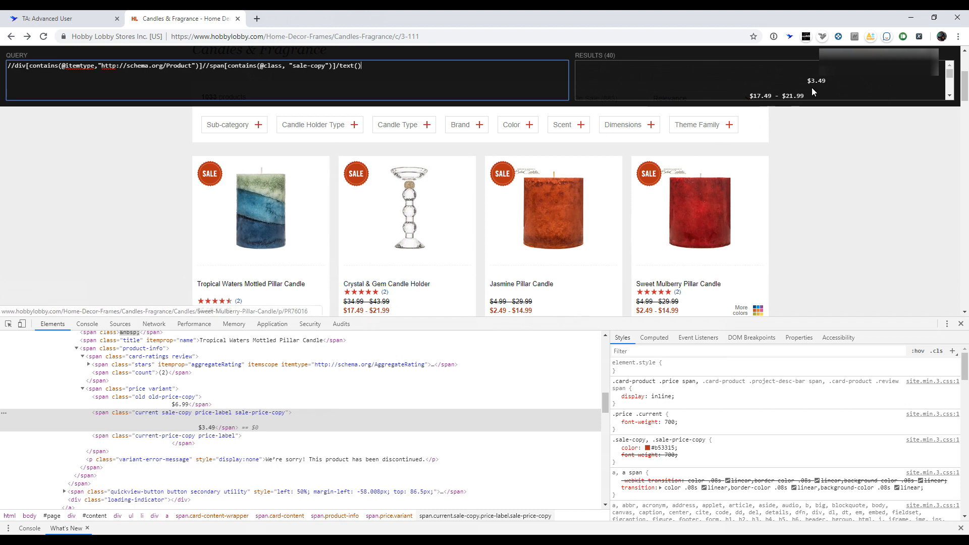
left_click_drag(809, 92, 762, 95)
left_click(779, 67)
scroll(781, 81, "down", 2)
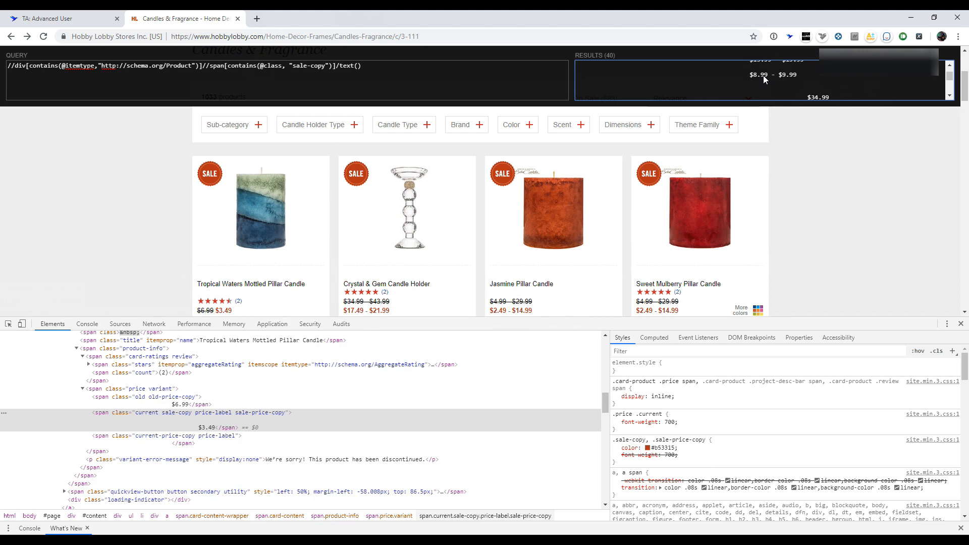
- Inspect the Crystal & Gem Candle Holder's sale price range on the category page and compare it with the first query results
left_click(8, 323)
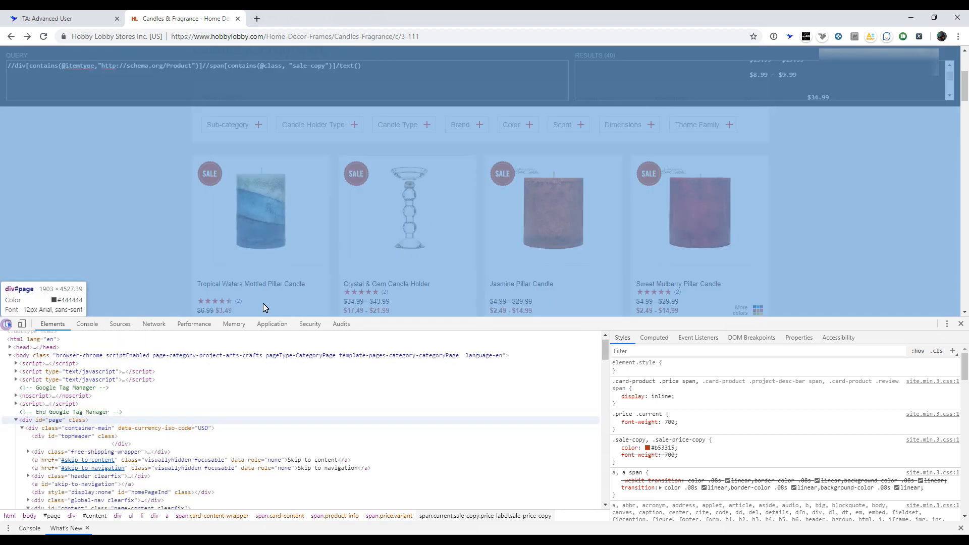
left_click(366, 314)
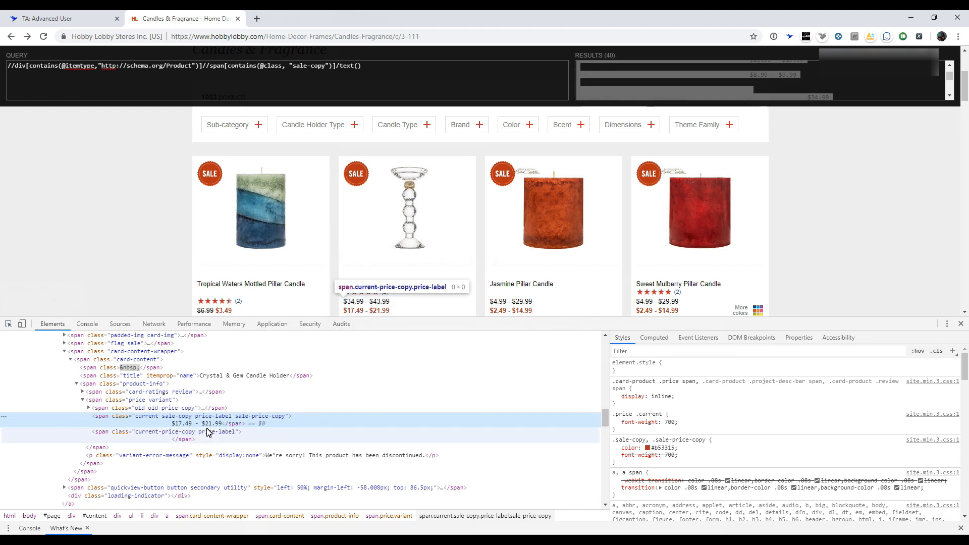
left_click(731, 89)
scroll(748, 89, "up", 6)
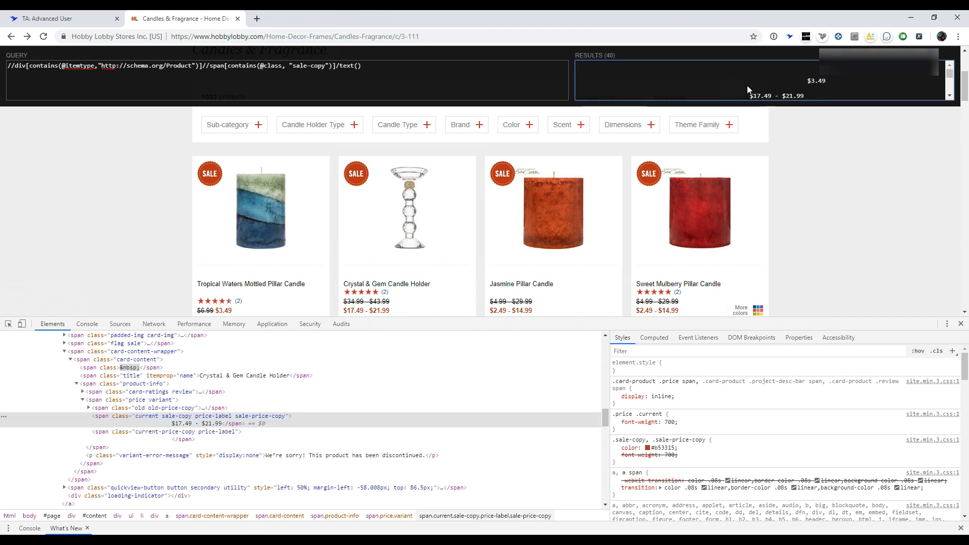
left_click(376, 72)
left_click_drag(358, 66, 204, 68)
key("ctrl+c")
left_click(76, 18)
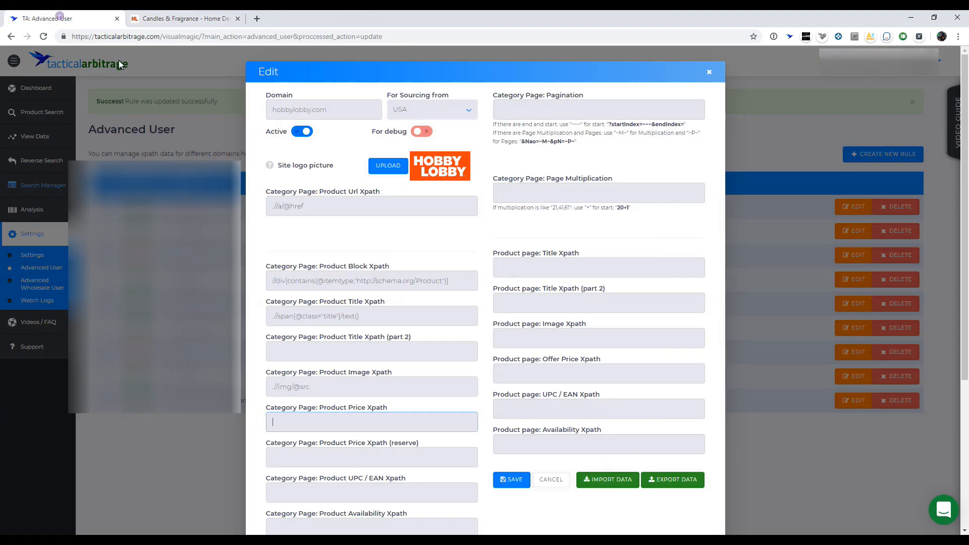
left_click(331, 422)
key("ctrl+v")
left_click(268, 423)
type(".")
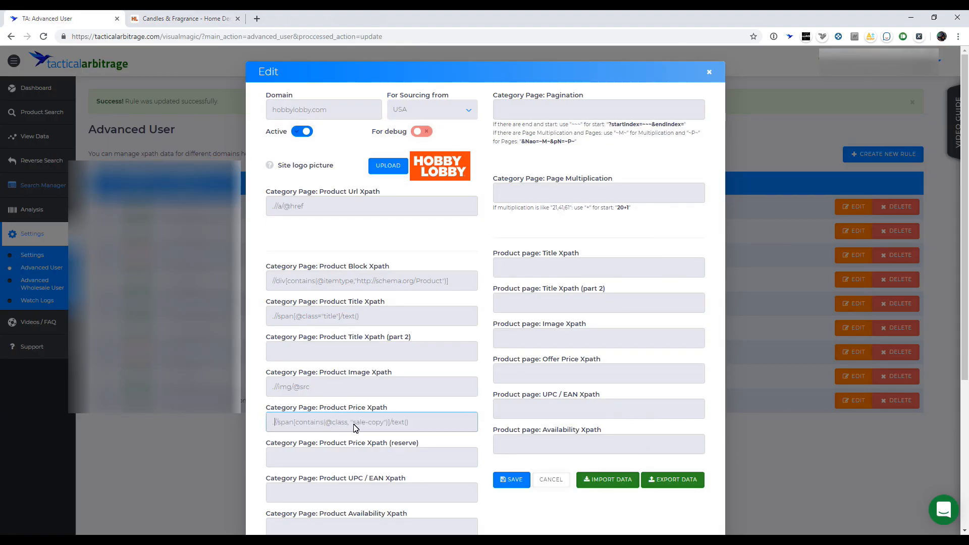
left_click(513, 480)
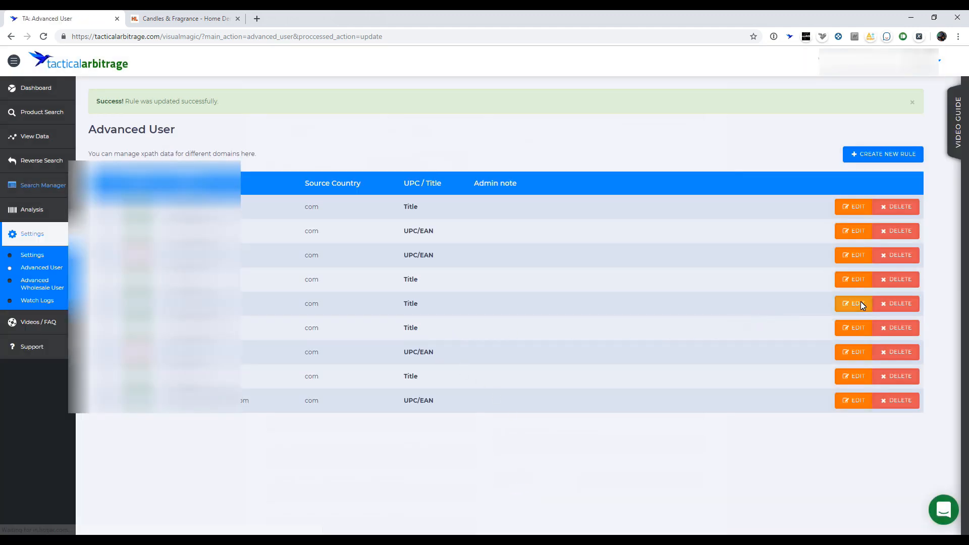
- Reopen the hobbylobby.com rule for editing and go through the category page's reserve price, availability and UPC / EAN Xpath fields
left_click(858, 303)
scroll(419, 325, "down", 2)
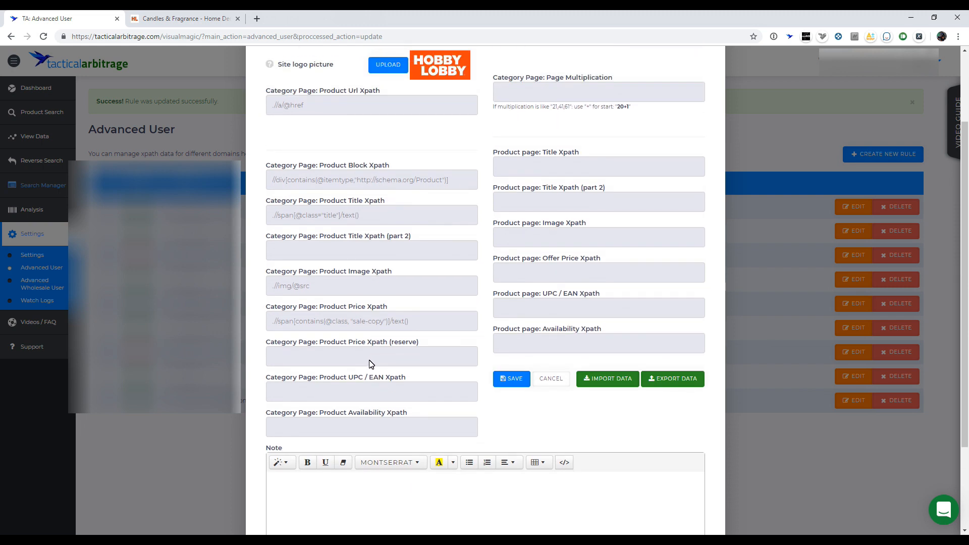
left_click(370, 359)
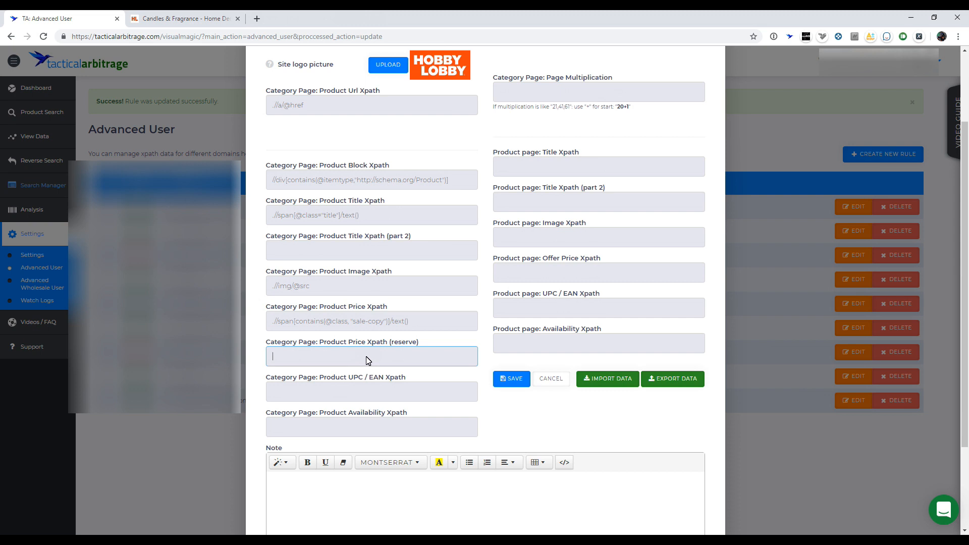
left_click(382, 429)
left_click(359, 393)
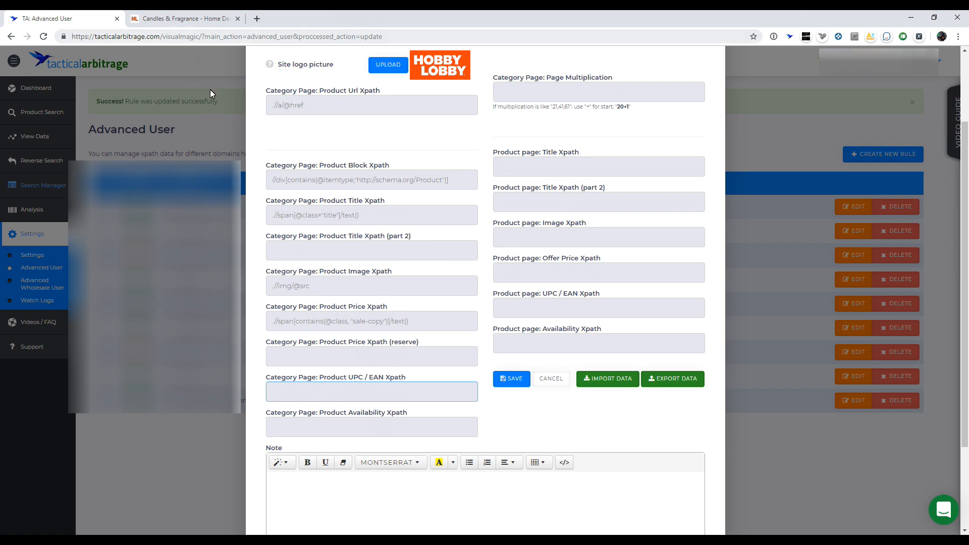
- Look through the product prices on the Hobby Lobby category page, down to the pagination, for items that are not on sale
left_click(178, 24)
scroll(679, 183, "down", 5)
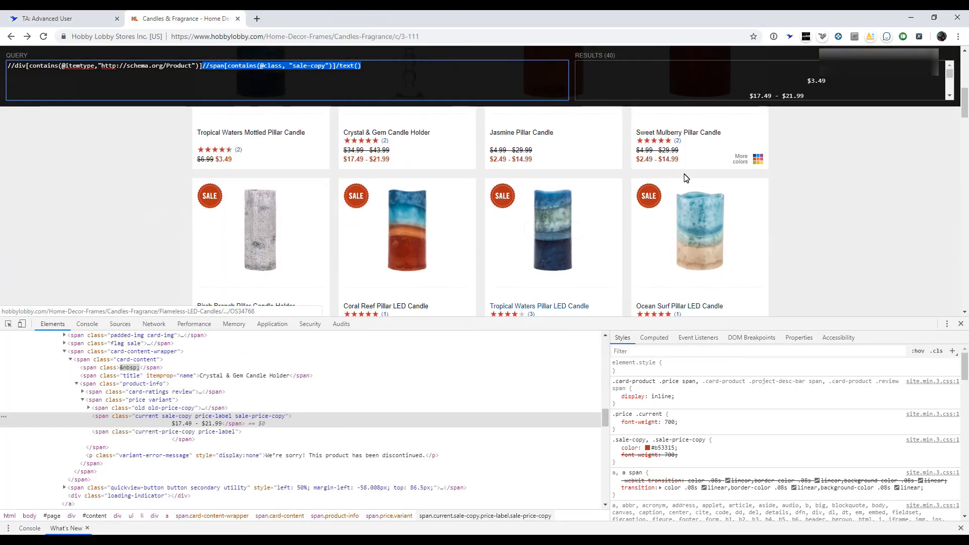
scroll(682, 185, "down", 8)
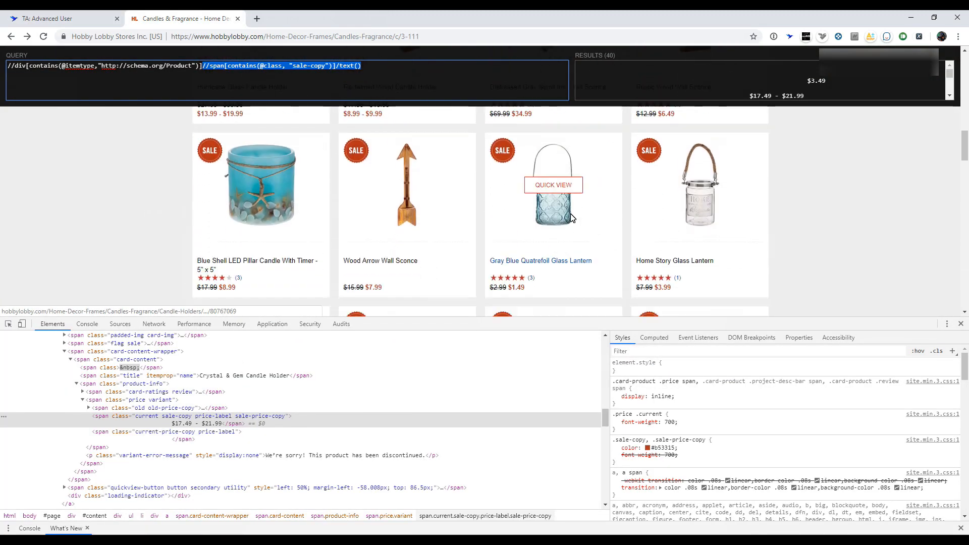
scroll(567, 222, "down", 9)
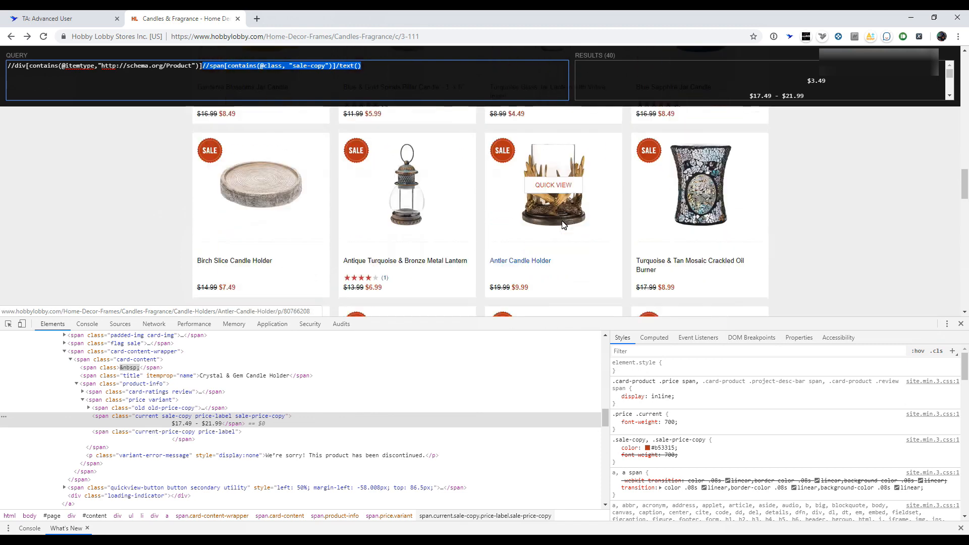
scroll(564, 225, "down", 9)
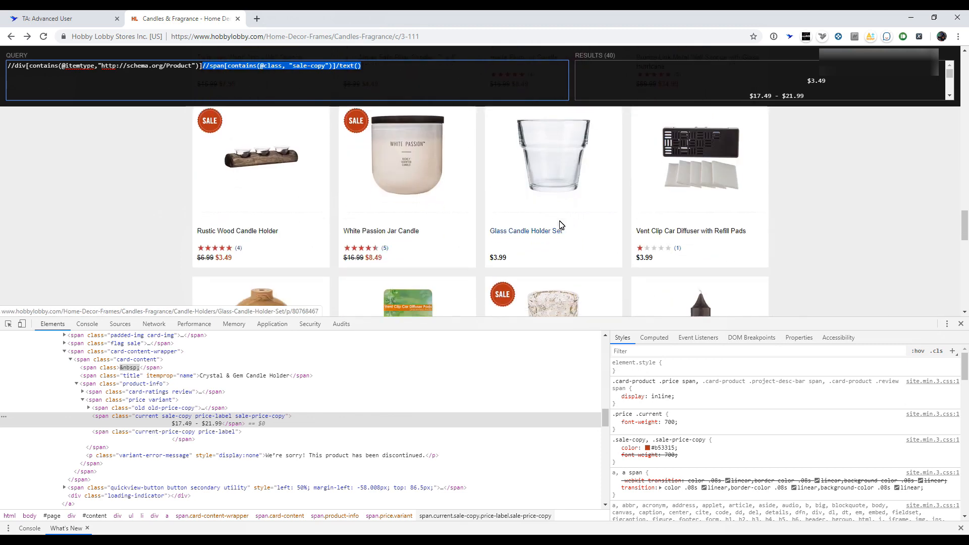
scroll(561, 225, "down", 3)
scroll(560, 225, "down", 4)
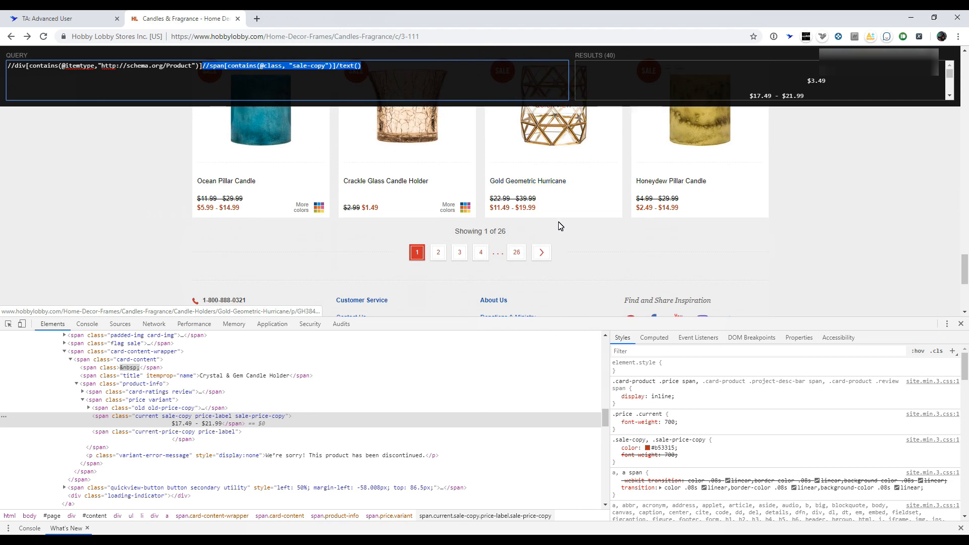
scroll(560, 226, "up", 7)
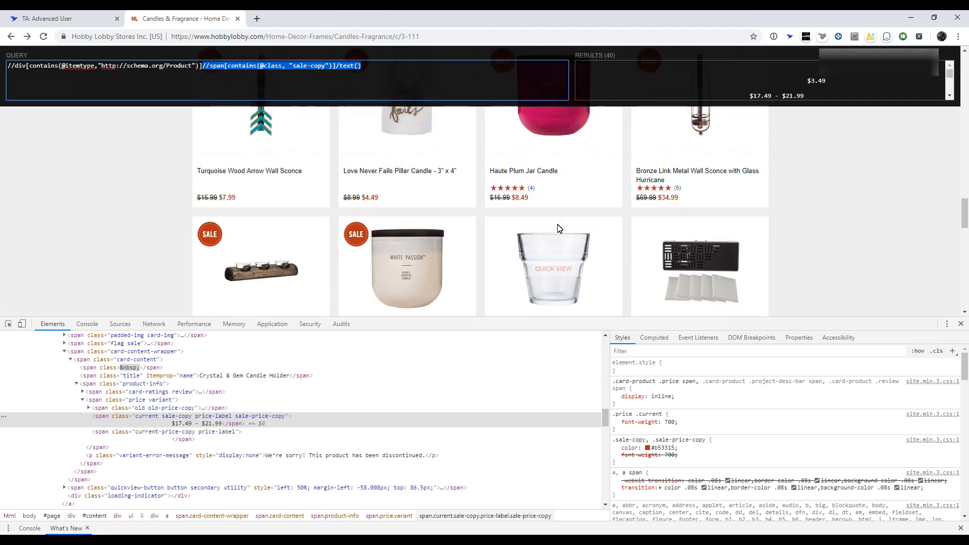
- Inspect the price elements of the Glass Candle Holder Set and the White Passion Jar Candle to compare regular and sale price classes
left_click(8, 323)
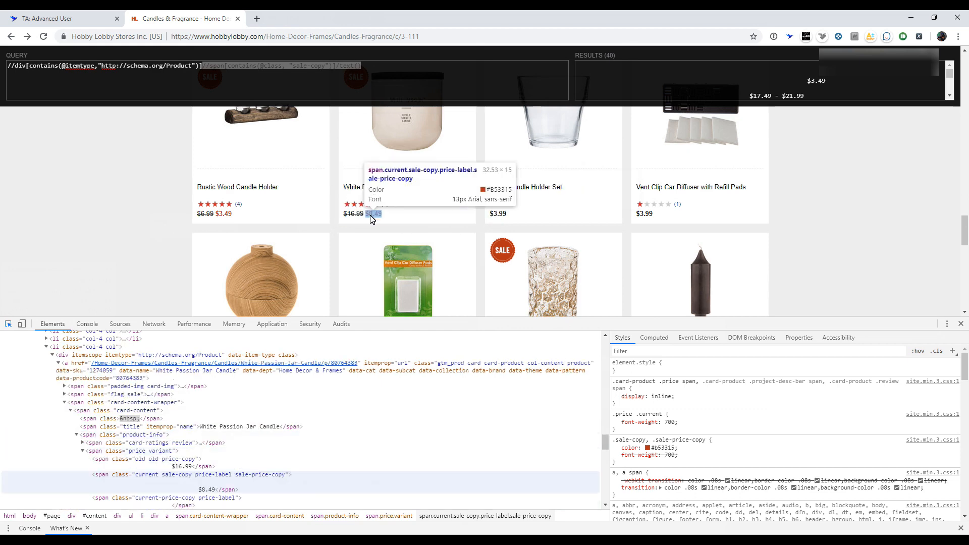
left_click(500, 216)
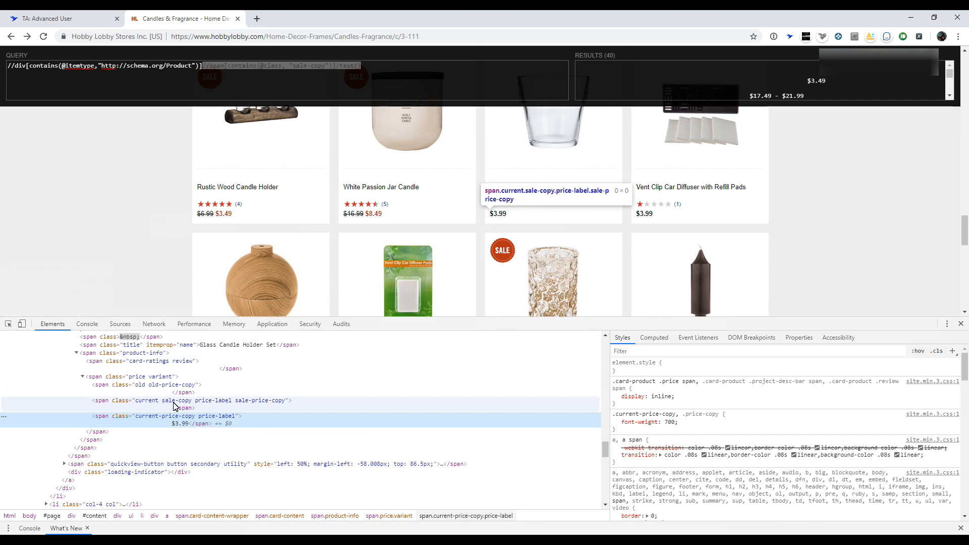
left_click(311, 65)
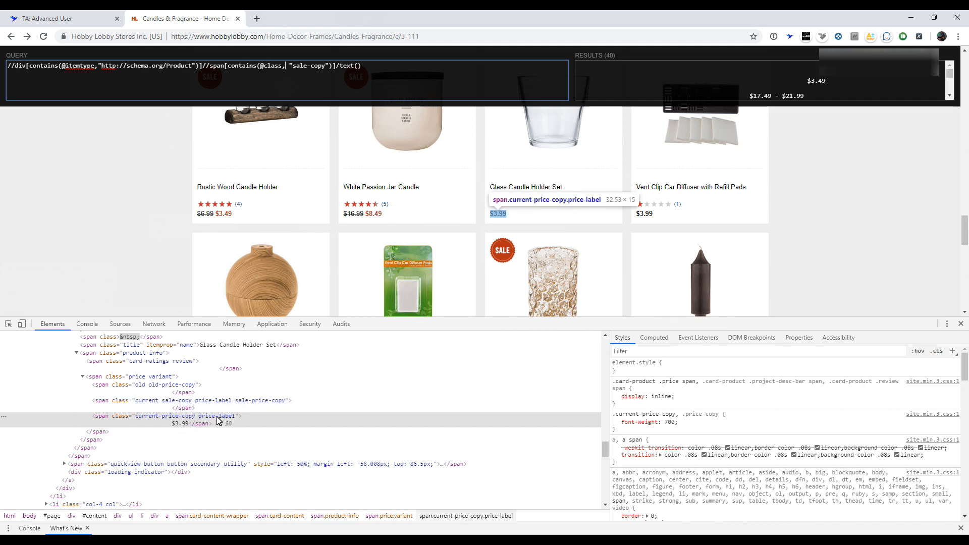
left_click(8, 323)
left_click(373, 214)
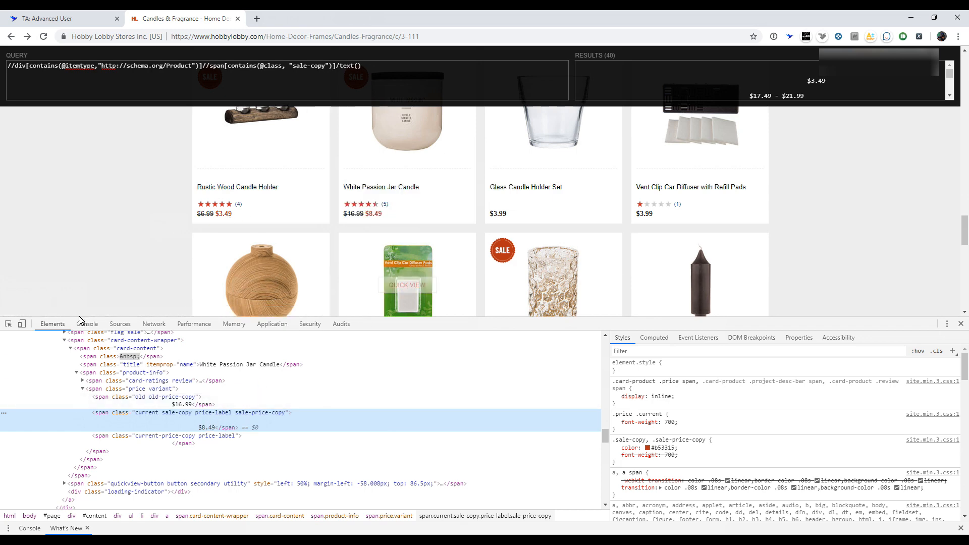
left_click(8, 324)
left_click(502, 213)
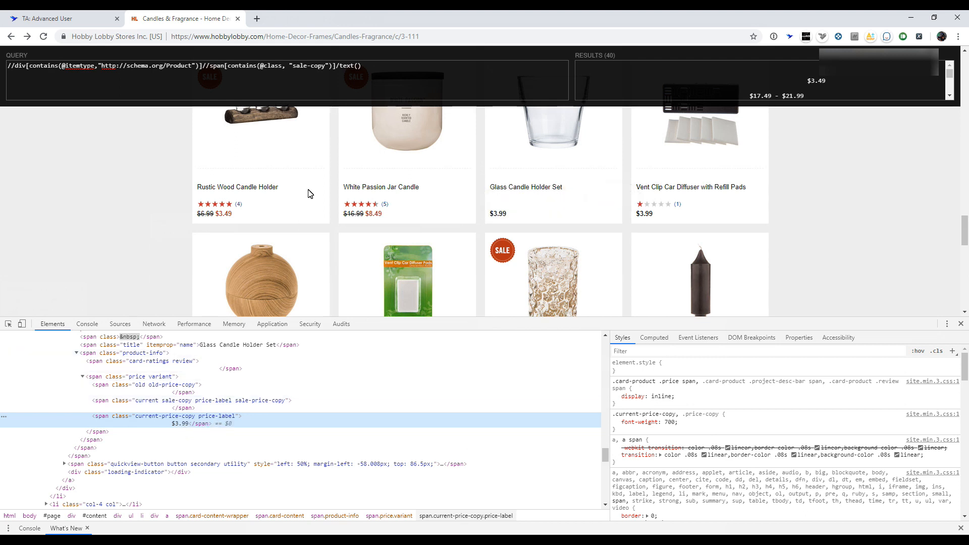
- Replace sale-copy with price-label in the query's span class condition and look through the returned prices
left_click(294, 67)
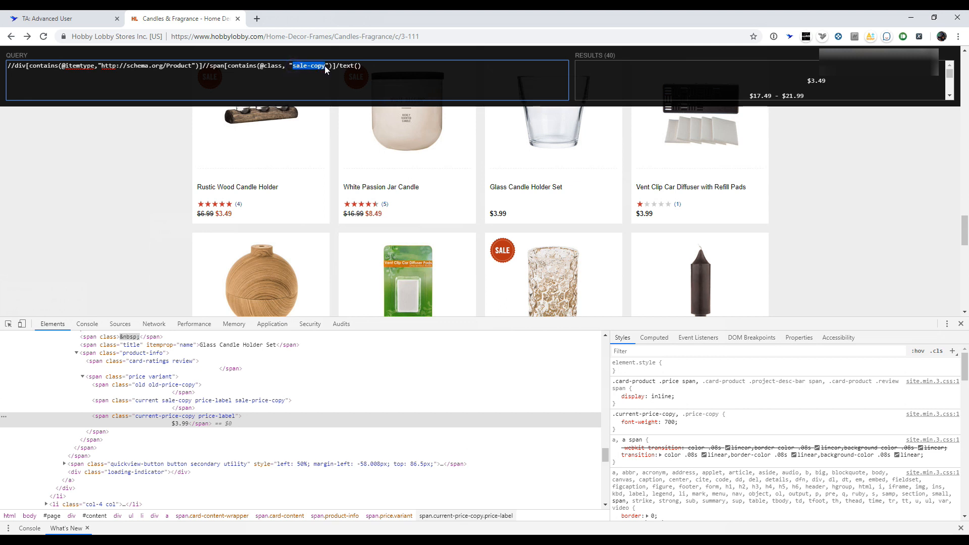
type("price-")
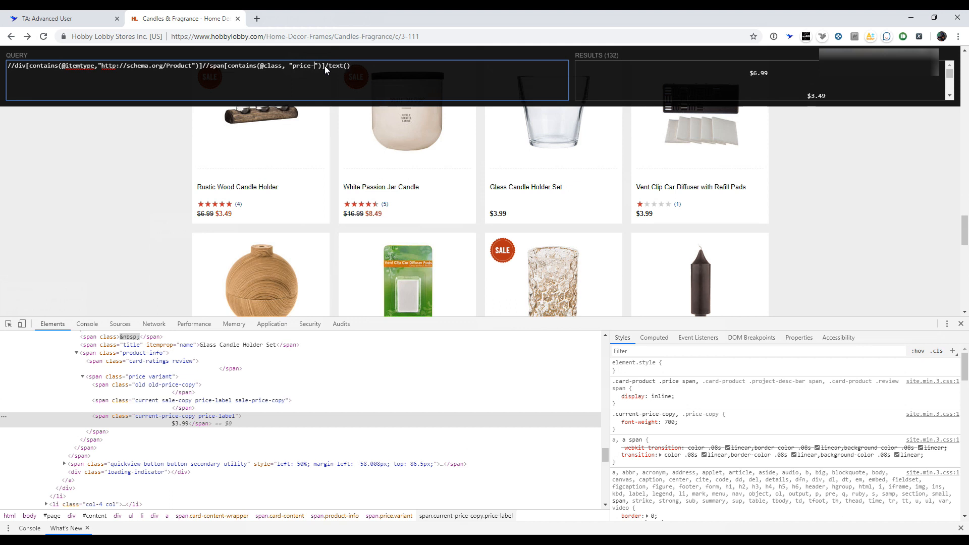
type("label")
scroll(751, 73, "down", 3)
left_click_drag(368, 65, 205, 64)
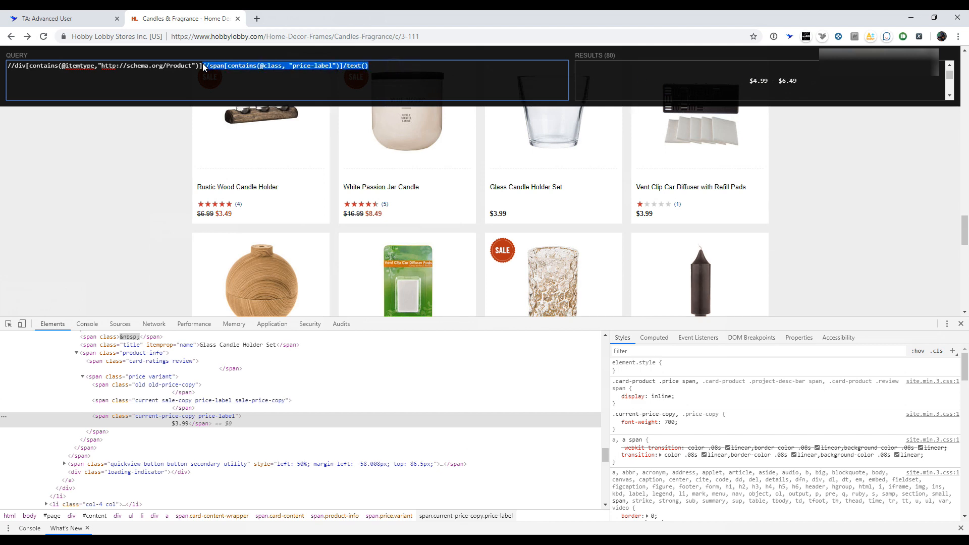
left_click(48, 18)
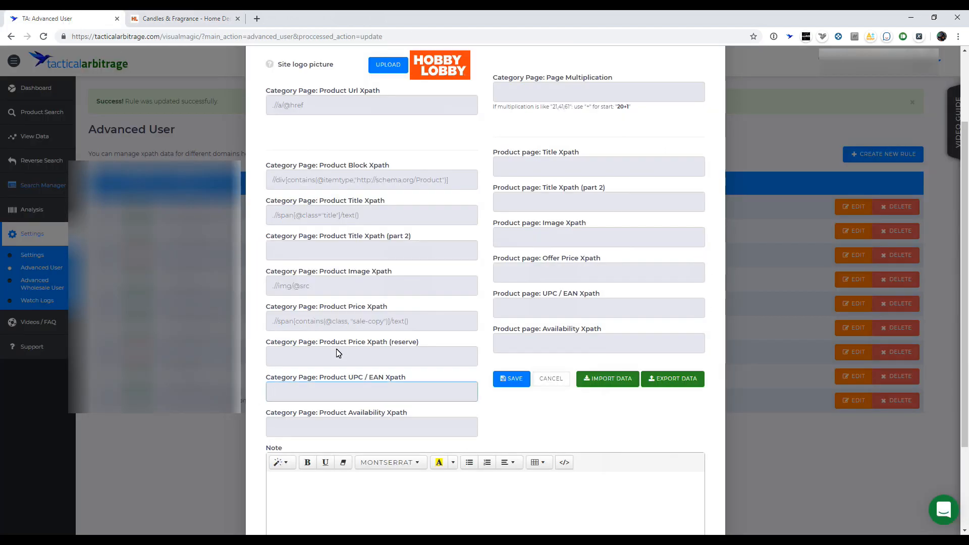
left_click_drag(413, 321, 267, 322)
key("ctrl+v")
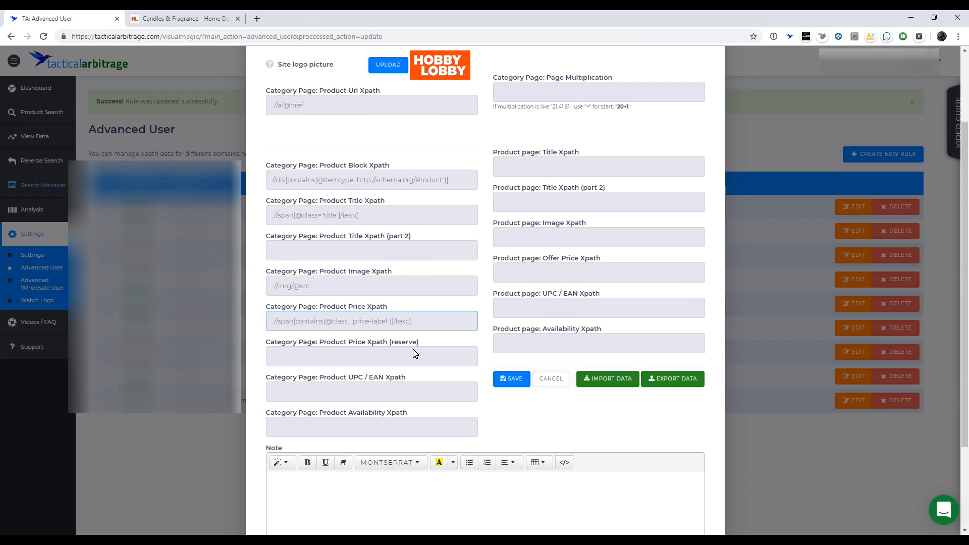
left_click(521, 382)
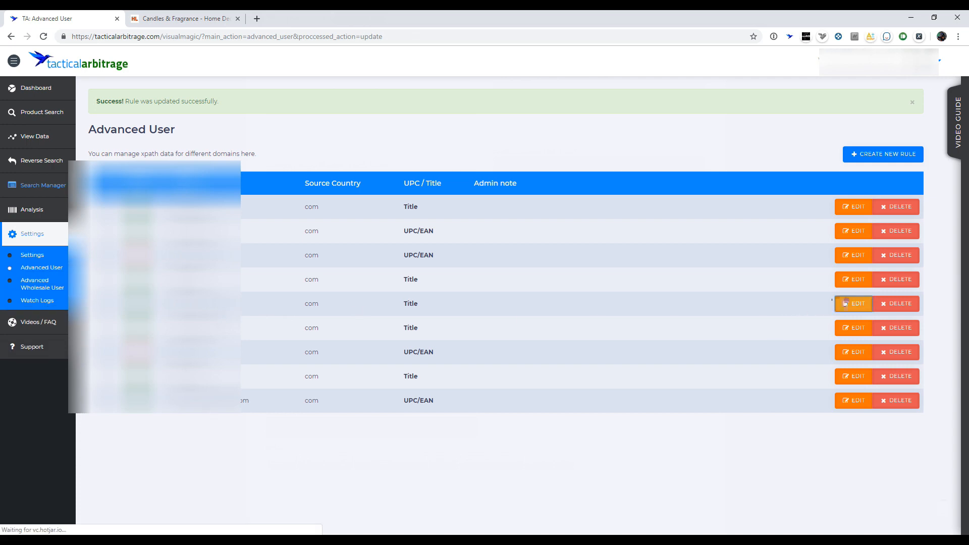
- Reopen the hobbylobby.com rule, review its remaining empty fields and go to Category Page: Pagination
left_click(854, 303)
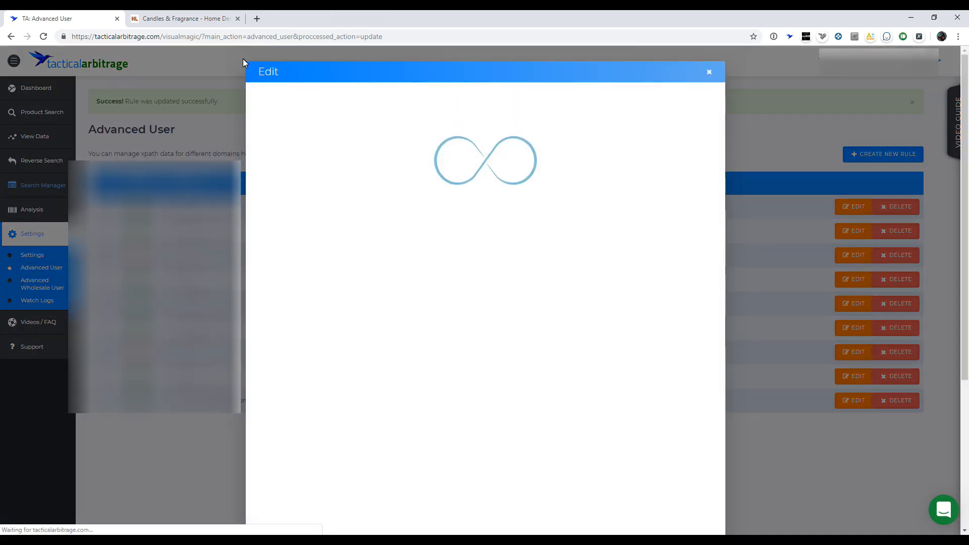
scroll(368, 240, "down", 3)
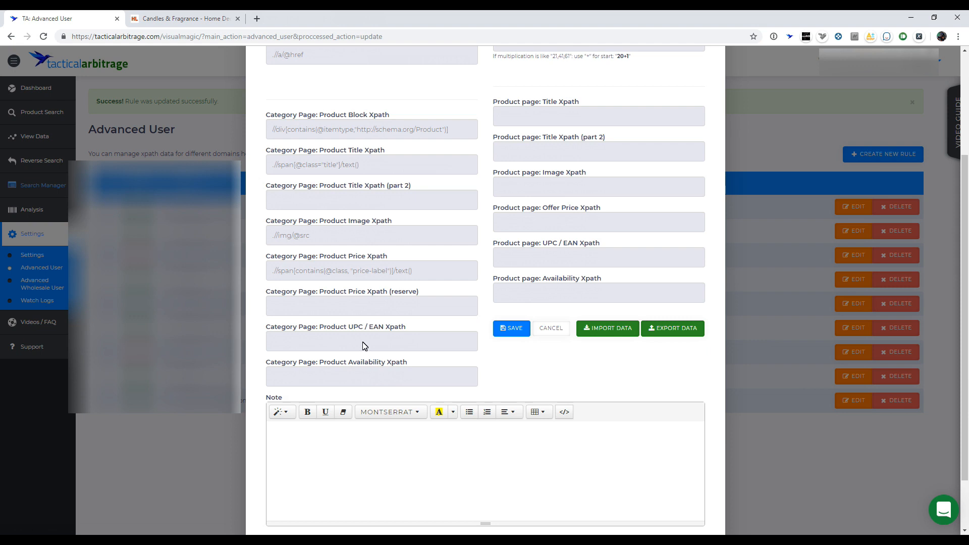
left_click(387, 375)
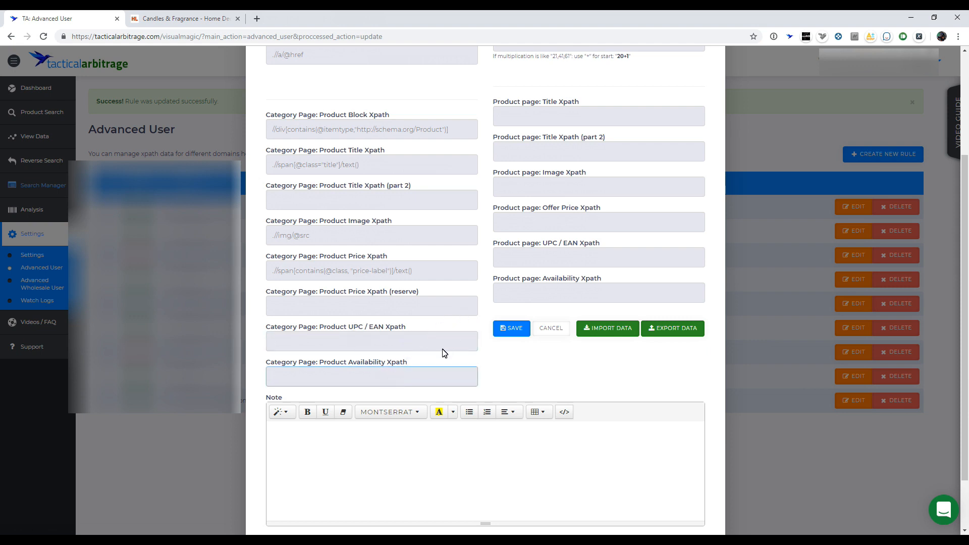
scroll(419, 363, "up", 3)
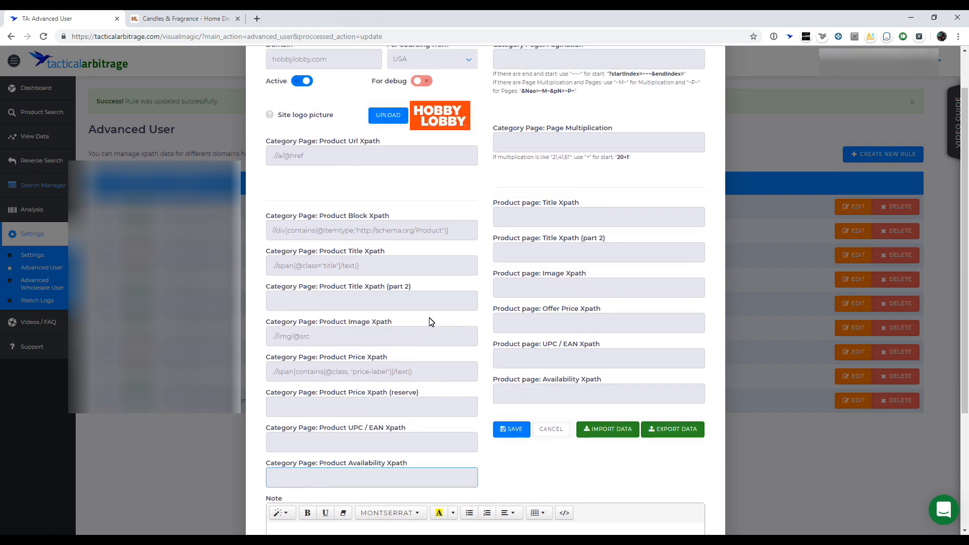
left_click(527, 110)
left_click(520, 268)
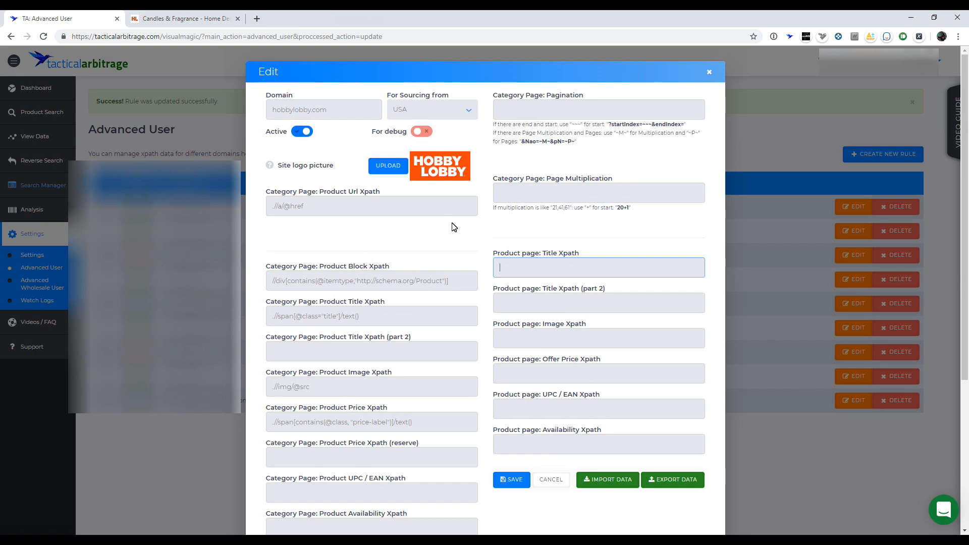
left_click(543, 114)
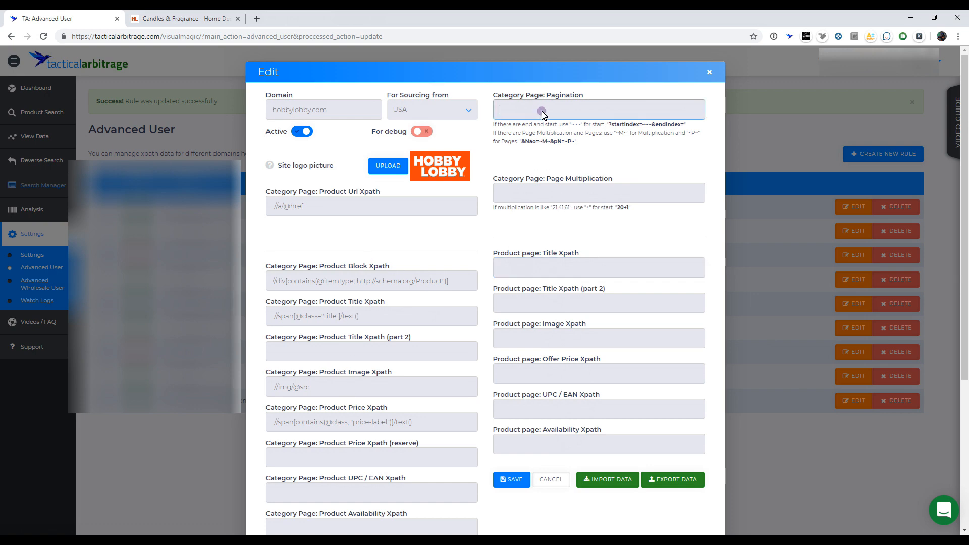
- Switch to the Hobby Lobby Candles & Fragrance category and open page 2 of its product listing
left_click(202, 19)
scroll(298, 252, "down", 4)
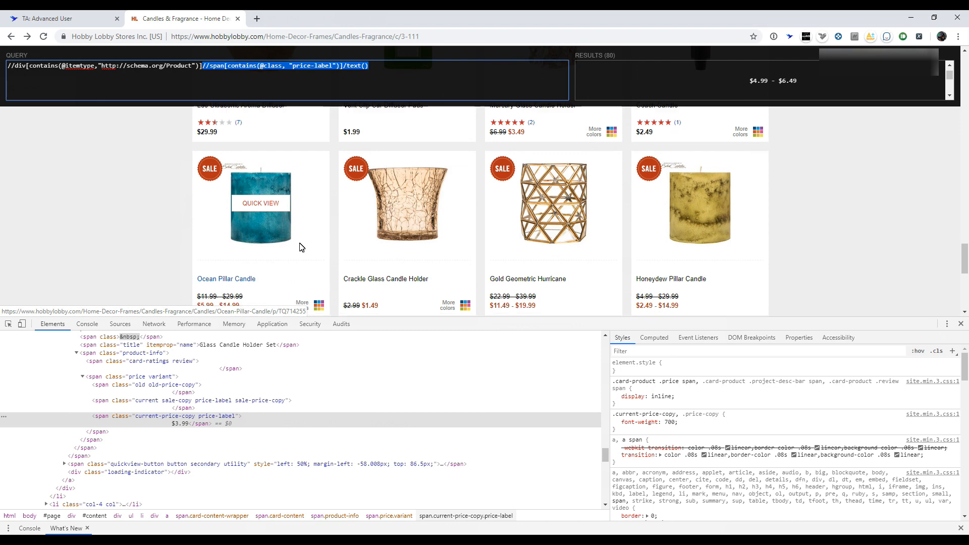
scroll(302, 247, "down", 6)
scroll(305, 240, "up", 4)
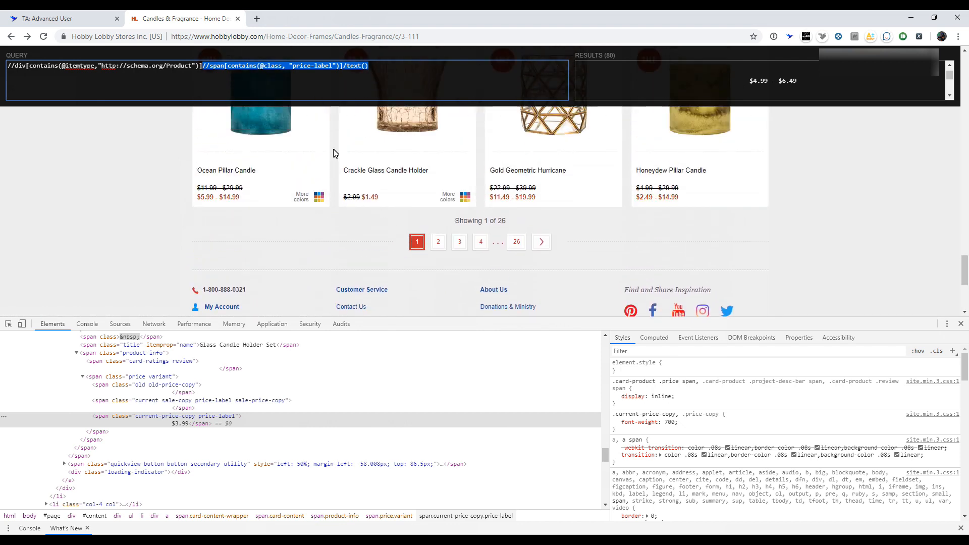
left_click_drag(430, 37, 141, 35)
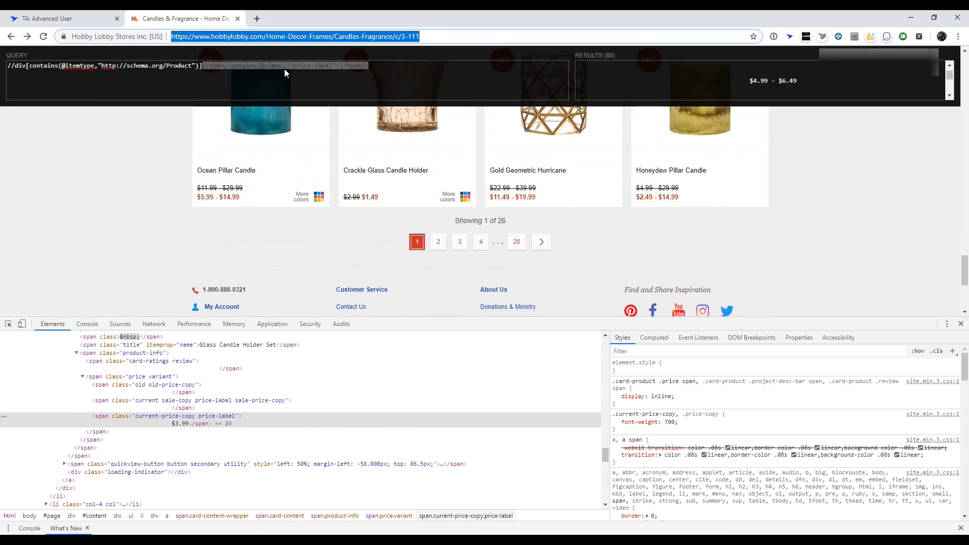
left_click(430, 283)
left_click(437, 246)
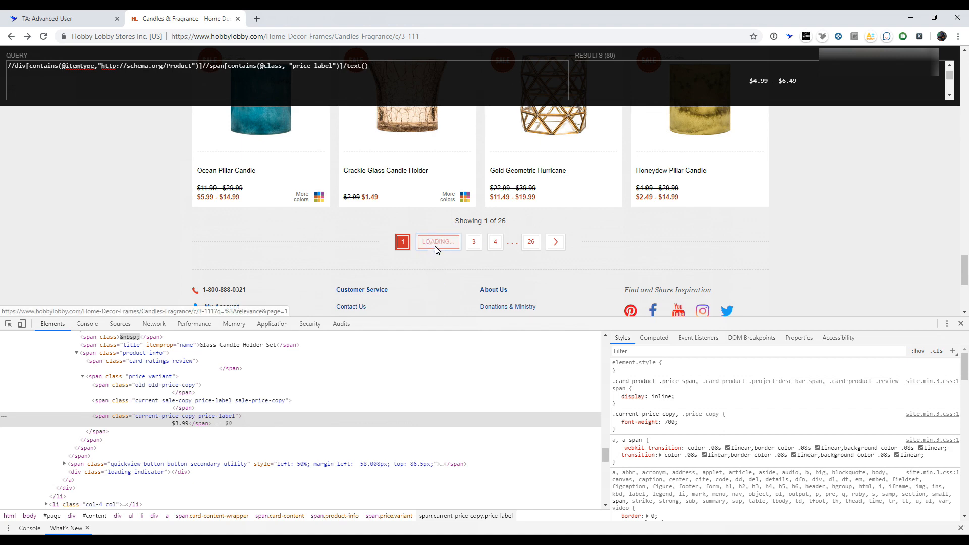
- Copy the query part of the page URL and set the rule's Category Page: Pagination to ?q=%3Arelevance&page=
left_click(515, 35)
left_click(515, 37)
left_click_drag(419, 36, 507, 38)
key("ctrl+c")
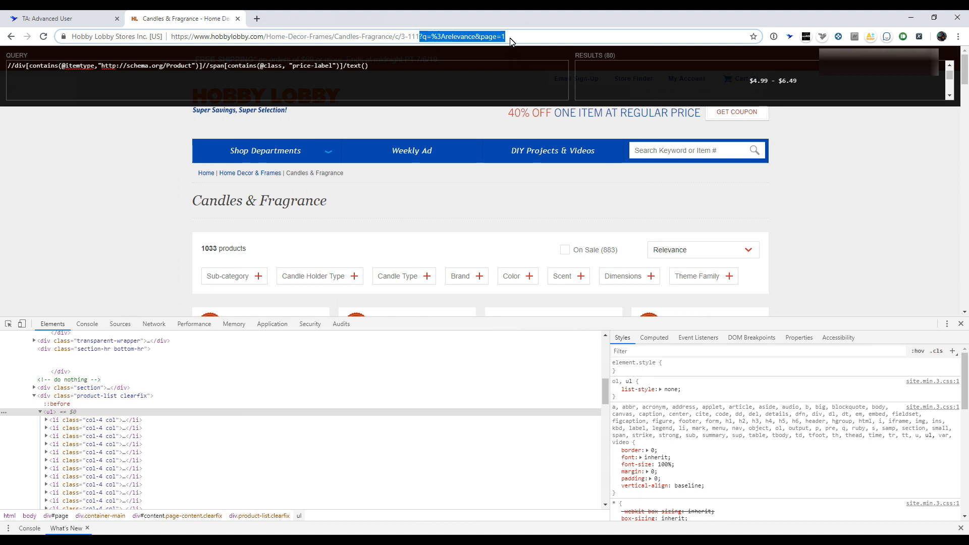
left_click(50, 18)
key("ctrl+v")
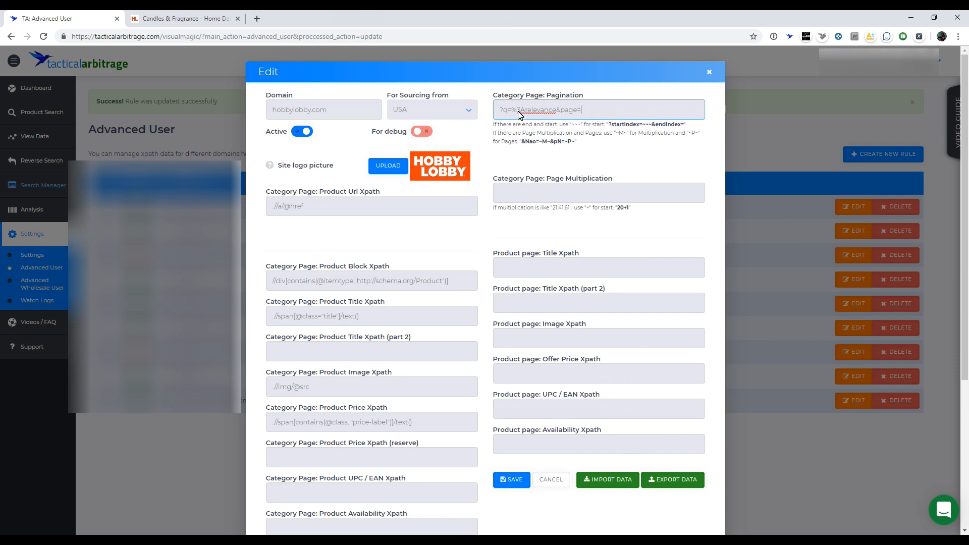
- Remove the query part from the Hobby Lobby URL and load the plain category address ending in c/3-111
left_click(184, 18)
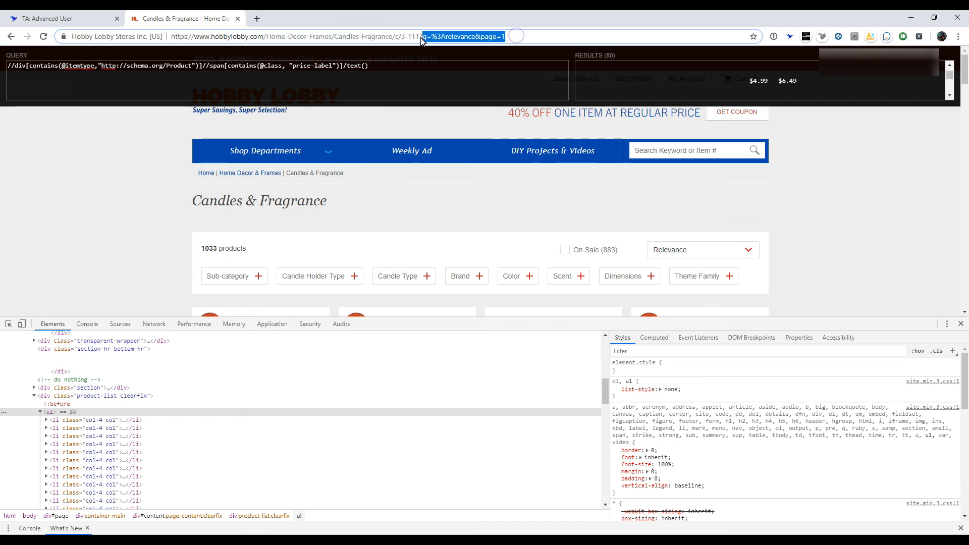
key("BackSpace")
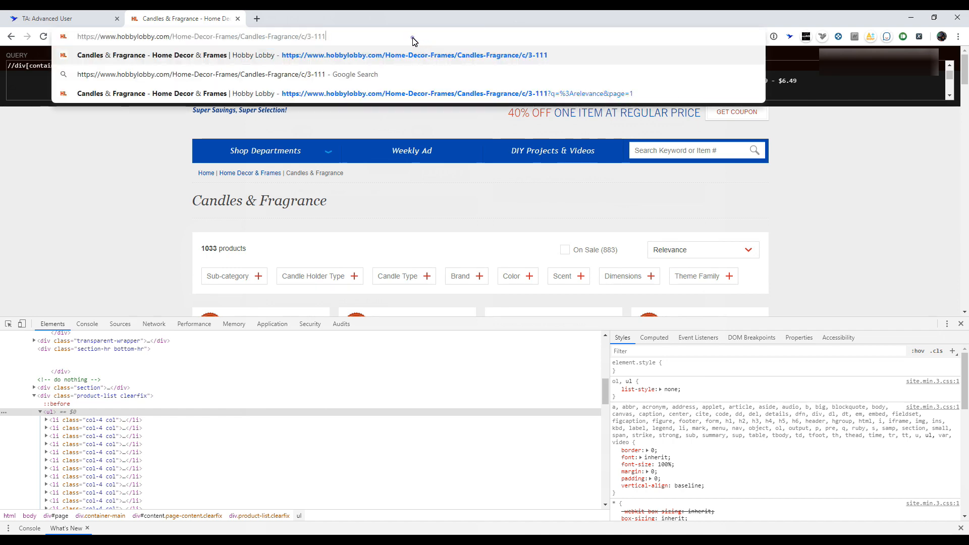
key("Return")
left_click(417, 42)
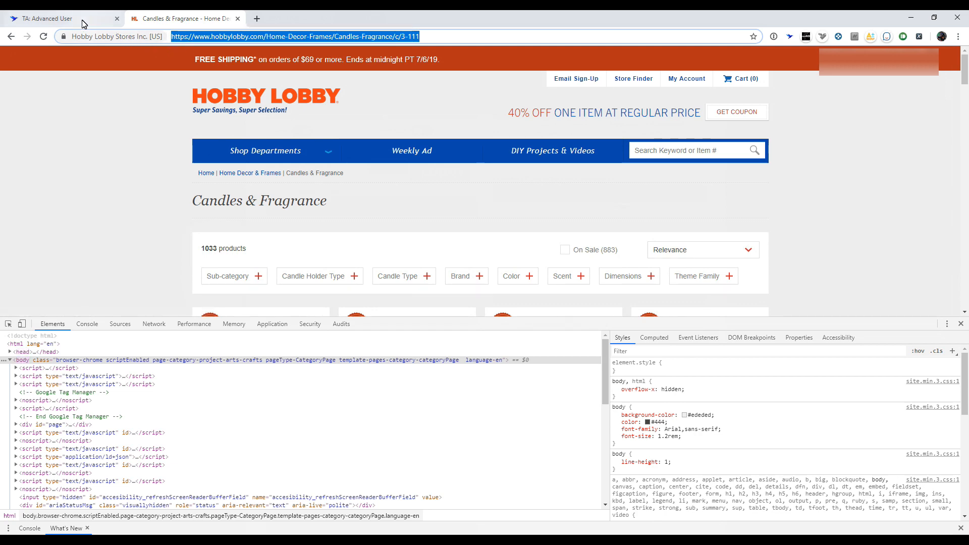
- Append the rule's pagination string with page number 3 to the category URL, load it and check which listing page is shown
left_click(48, 18)
triple_click(555, 110)
key("ctrl+c")
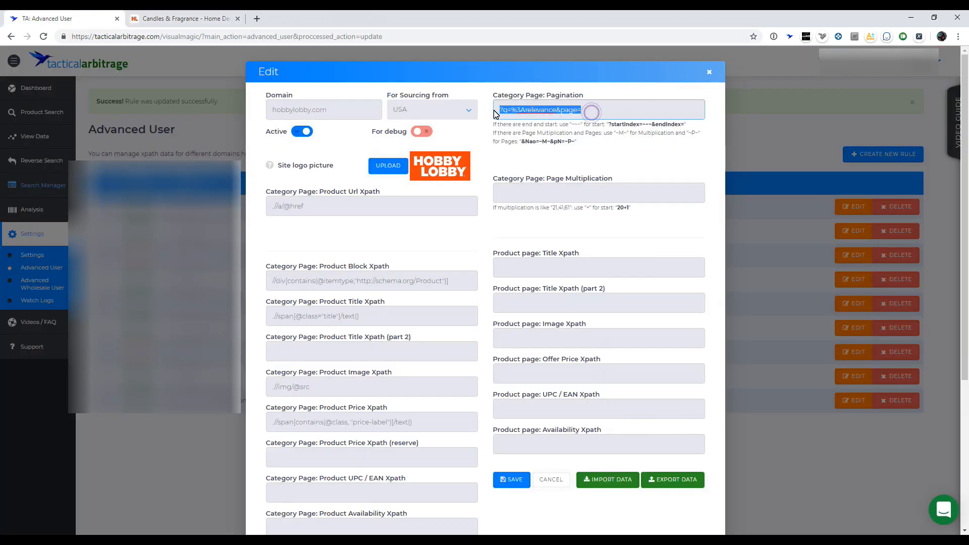
left_click(179, 18)
left_click(447, 37)
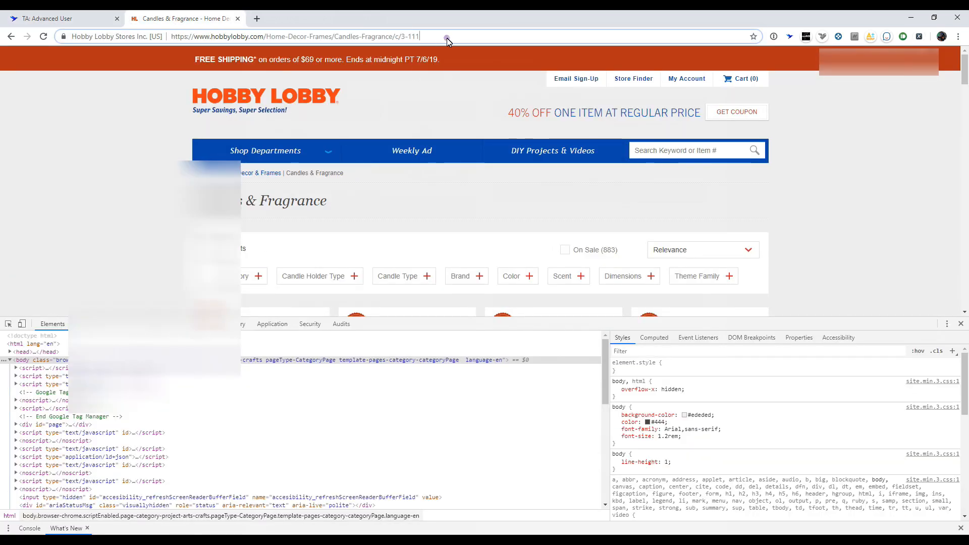
key("ctrl+v")
type("1")
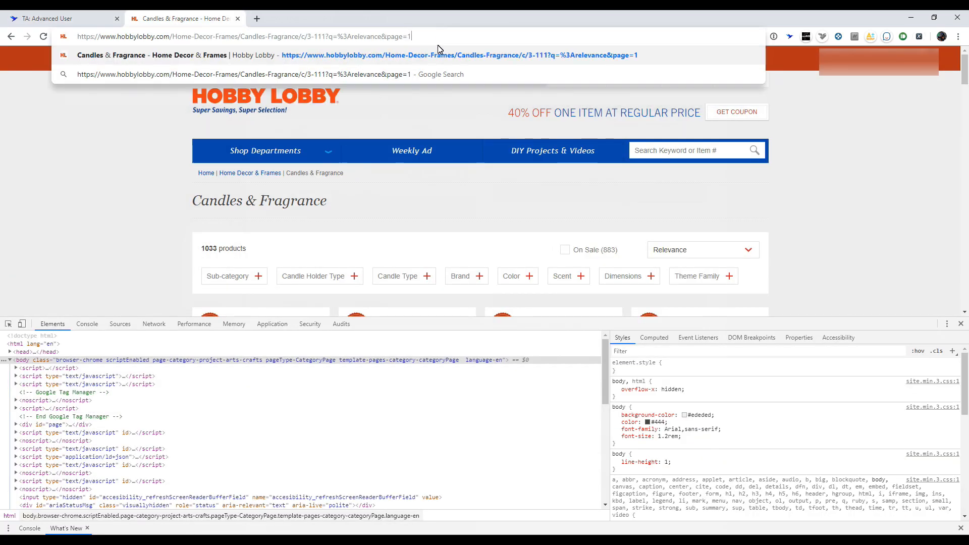
key("BackSpace")
type("3")
key("Return")
scroll(456, 149, "down", 2)
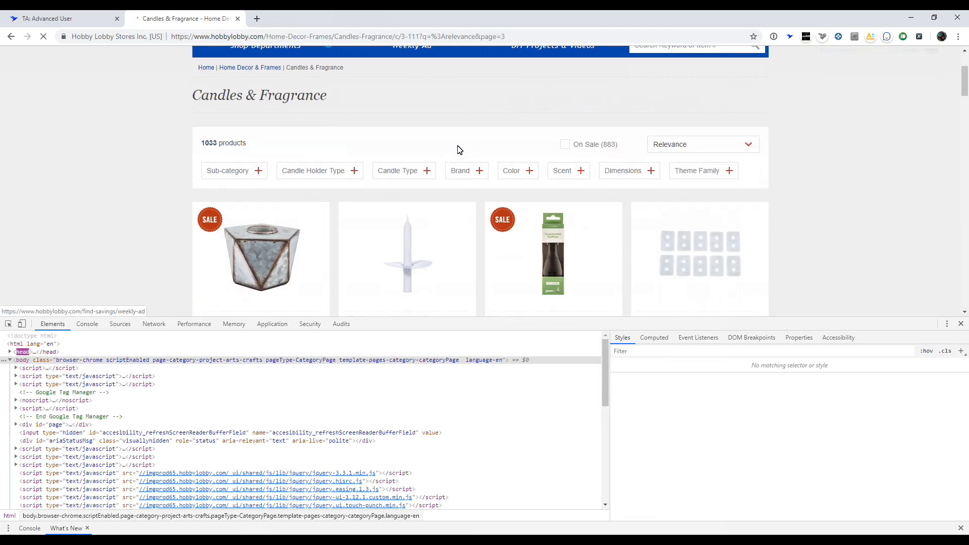
scroll(460, 154, "down", 20)
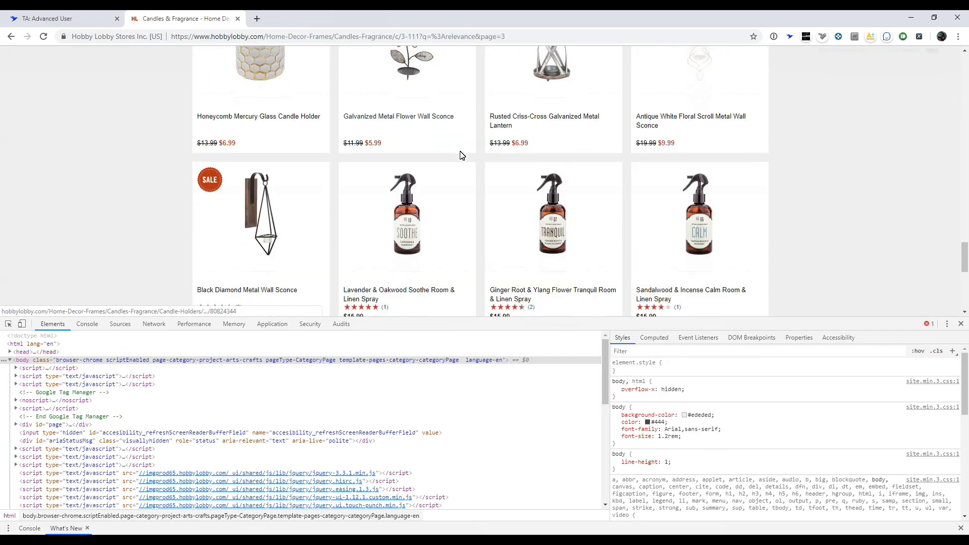
scroll(461, 155, "up", 1)
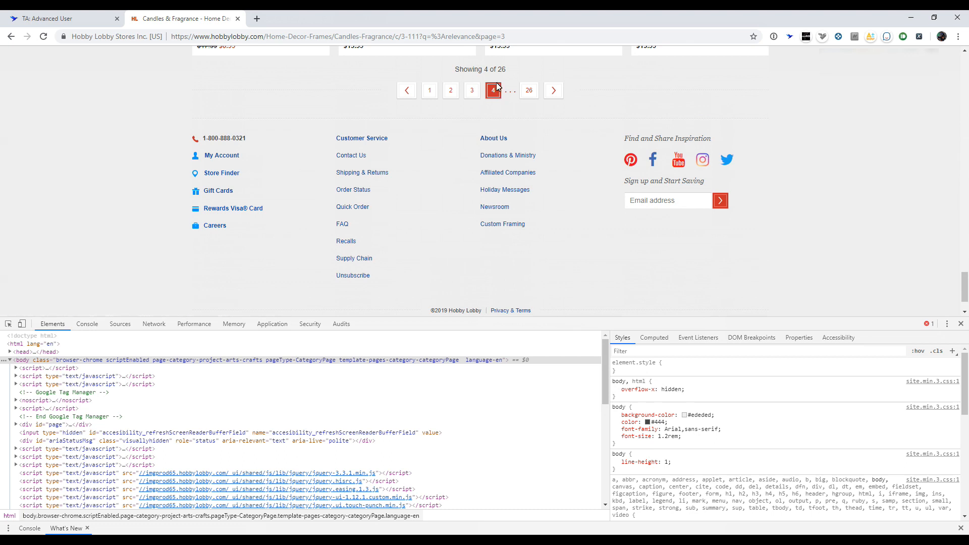
- Load the category URL with page=1 and check which page number its pagination highlights
left_click(513, 40)
left_click(514, 41)
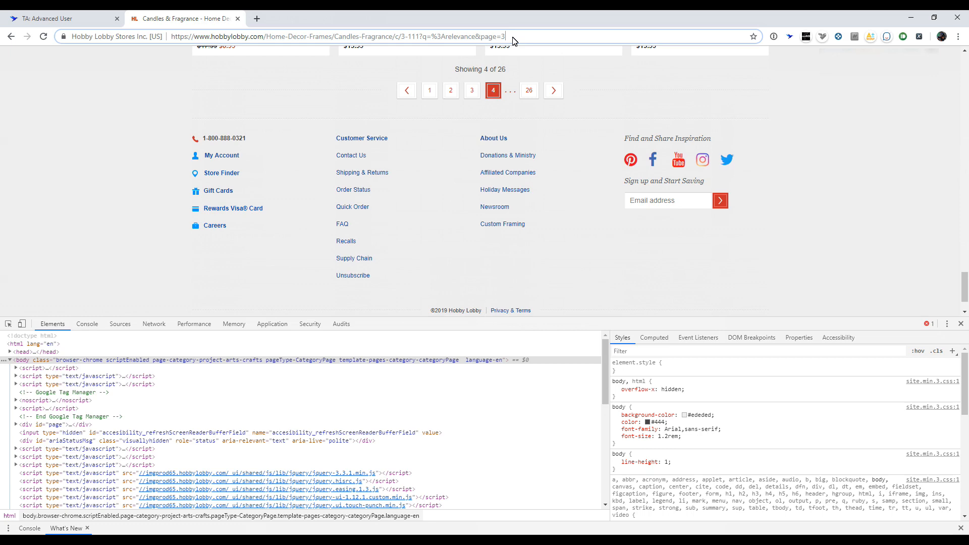
key("BackSpace")
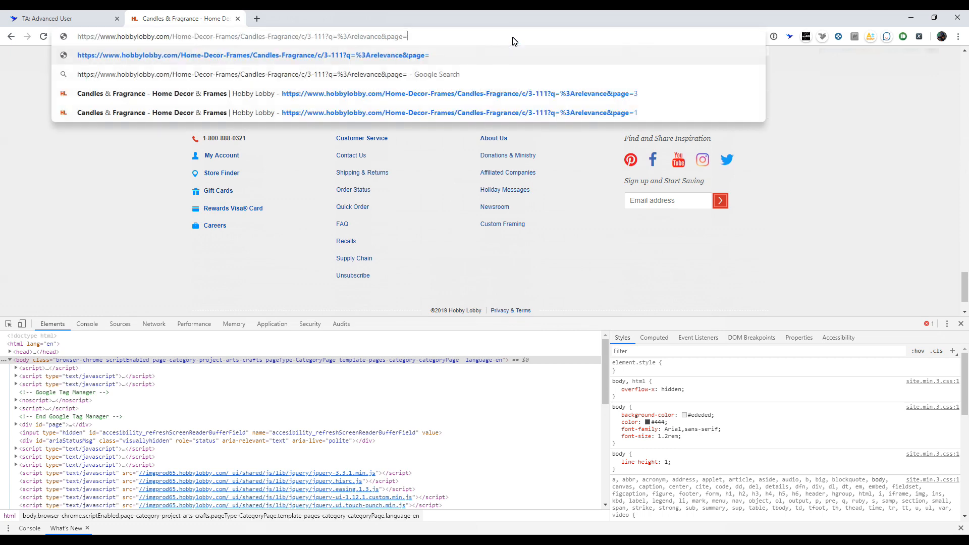
type("1")
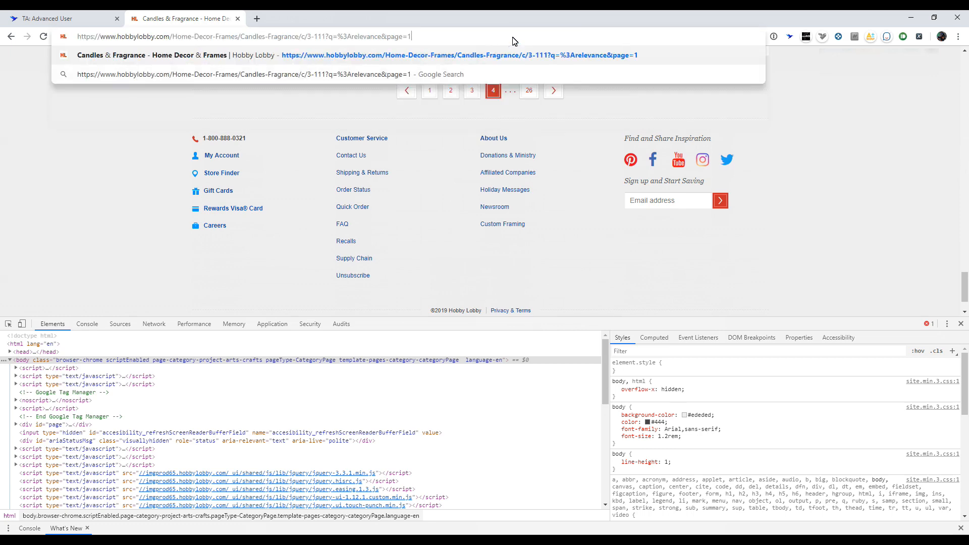
key("Return")
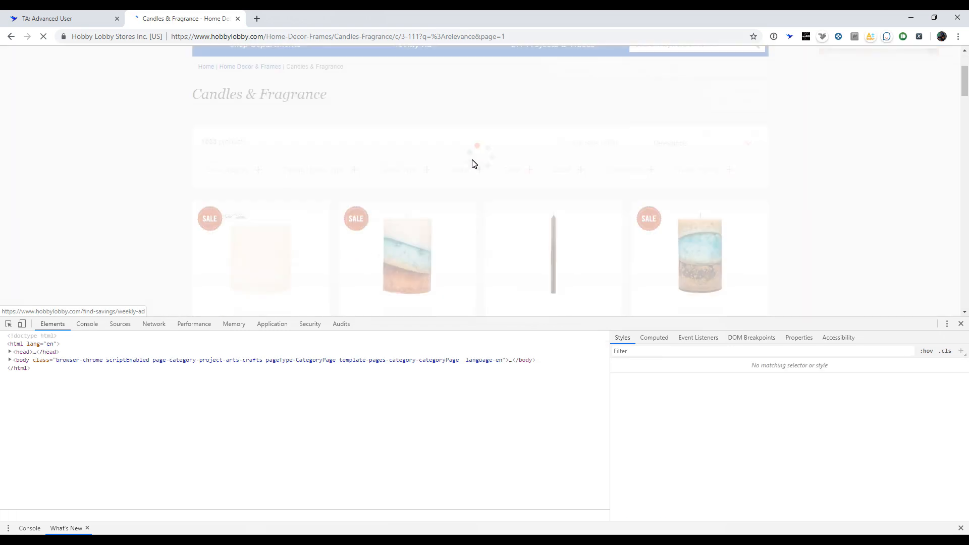
scroll(469, 159, "down", 10)
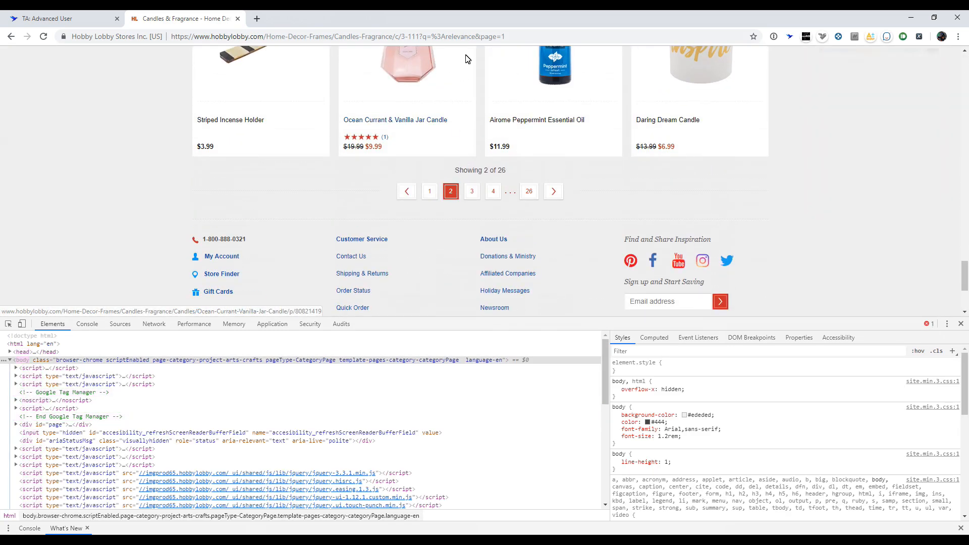
- Load the category URL with page=0 and check which page number its pagination highlights
left_click(513, 39)
left_click(515, 40)
key("BackSpace")
type("0")
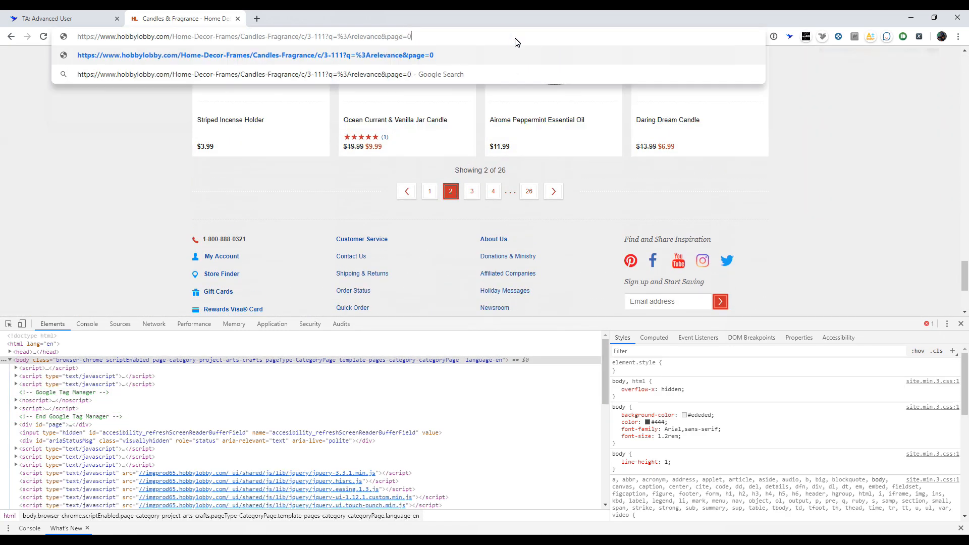
key("Return")
scroll(499, 78, "down", 10)
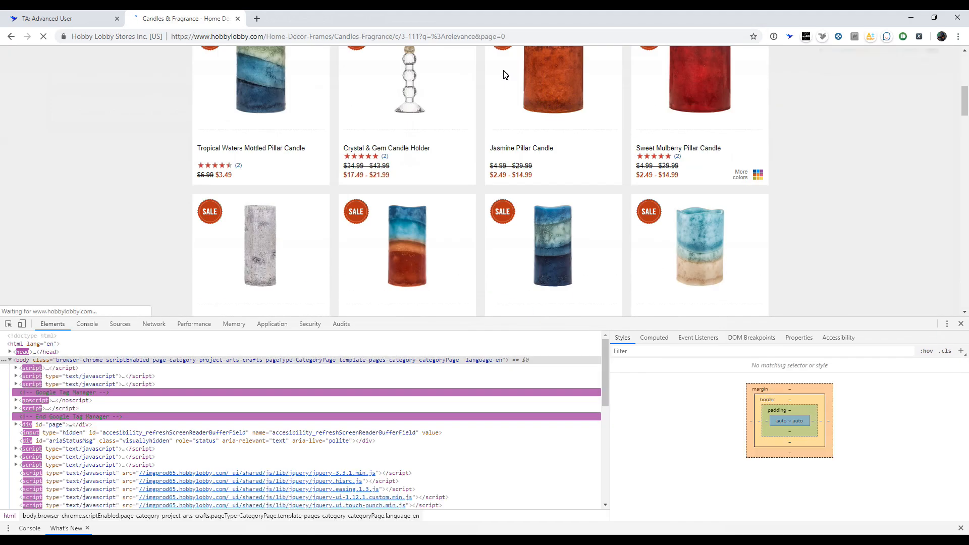
scroll(494, 86, "down", 10)
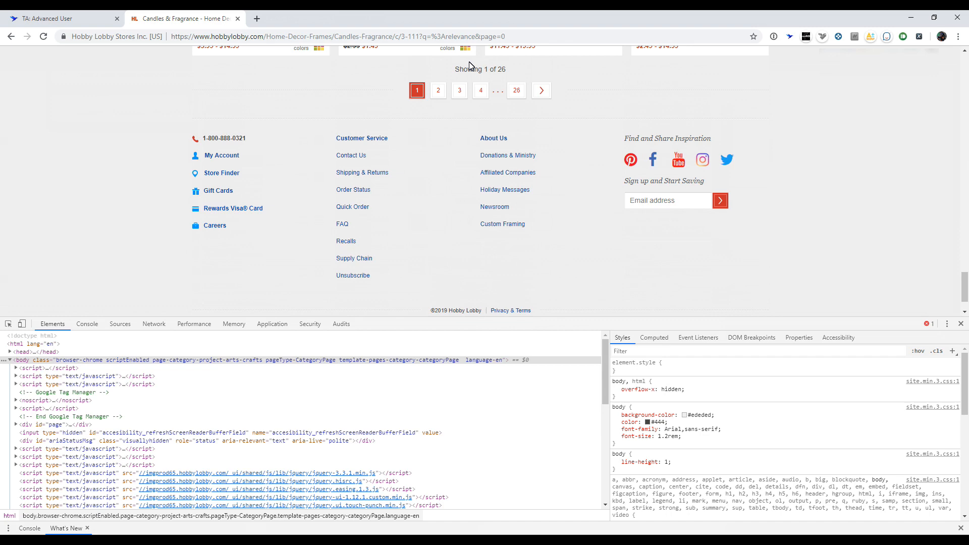
- Compare the category URL's query part with the rule's Category Page: Pagination value and save the rule
left_click_drag(513, 37, 419, 38)
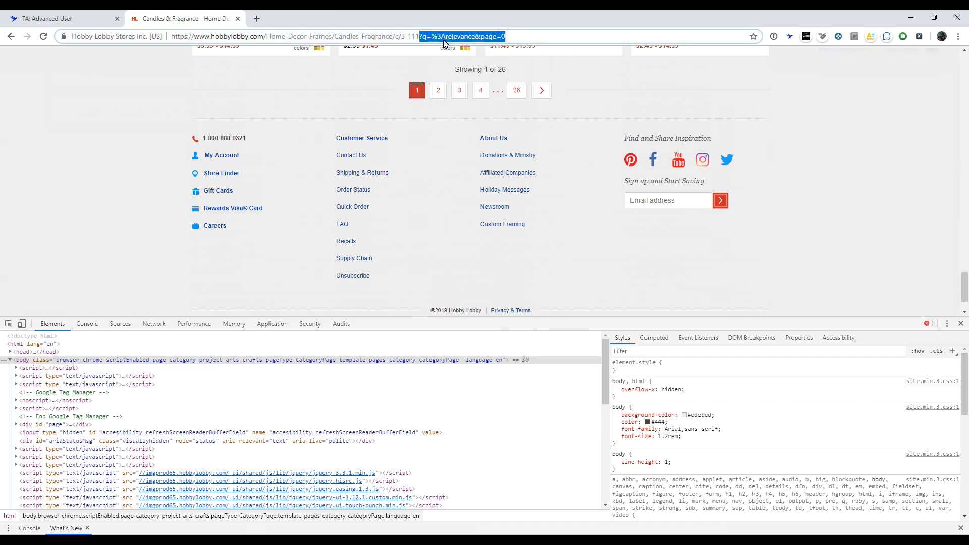
left_click(56, 19)
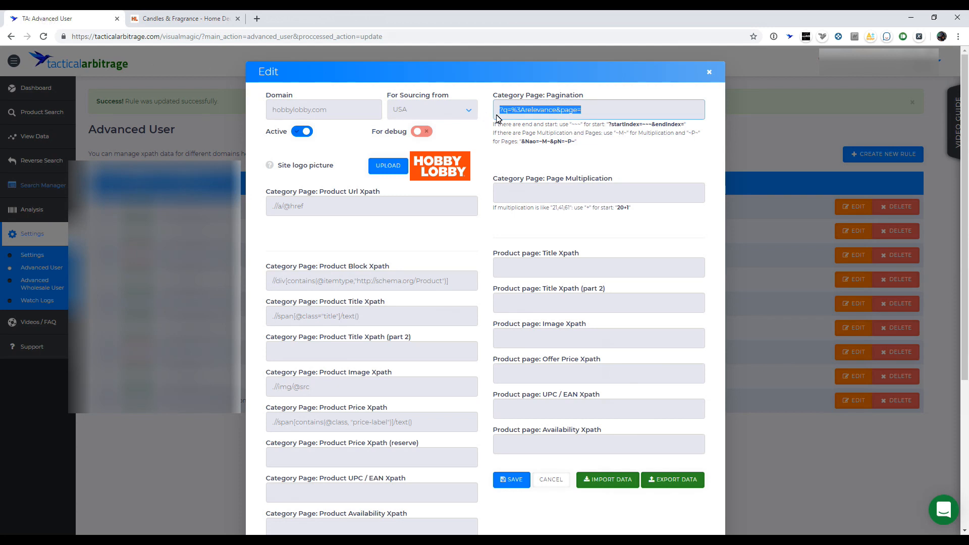
left_click(530, 112)
left_click_drag(589, 110, 493, 114)
left_click(584, 112)
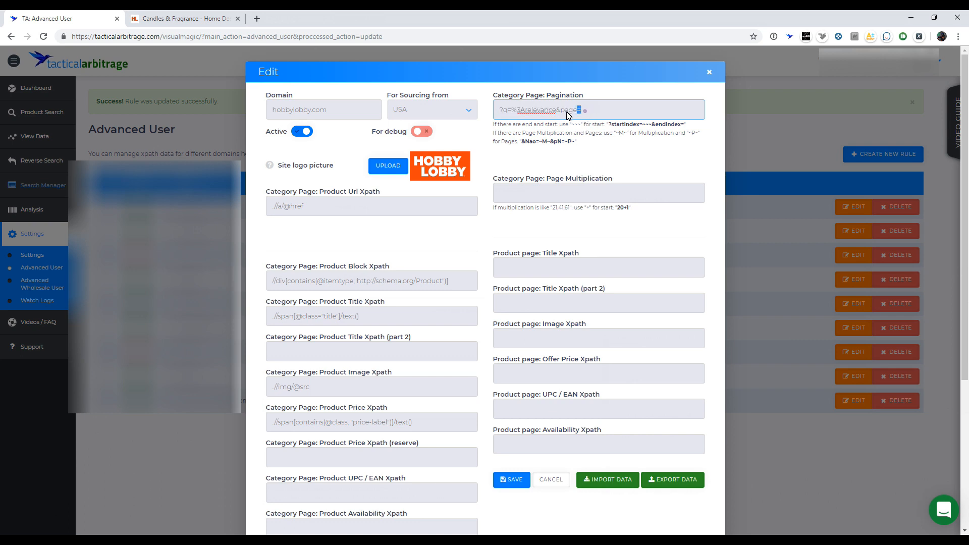
left_click_drag(588, 110, 499, 113)
left_click(183, 18)
left_click(47, 19)
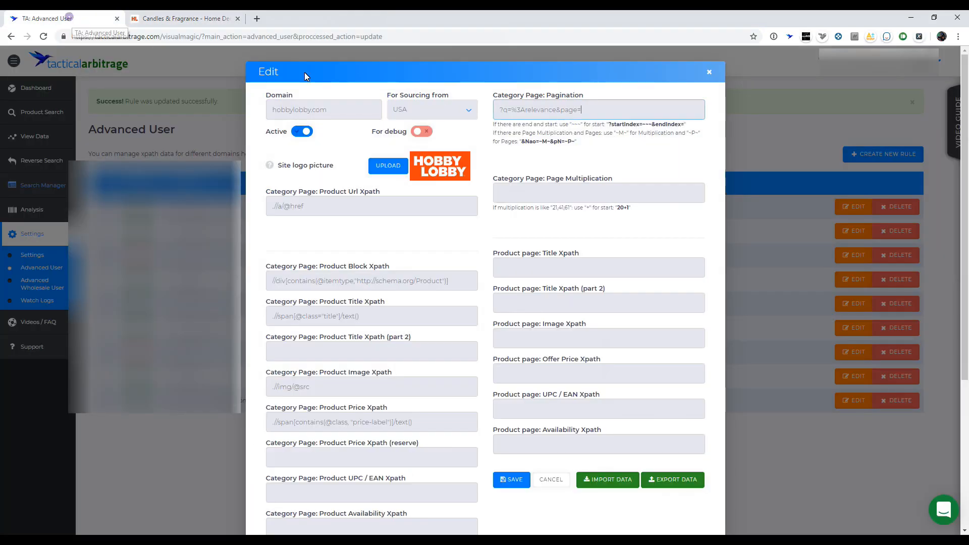
left_click(602, 110)
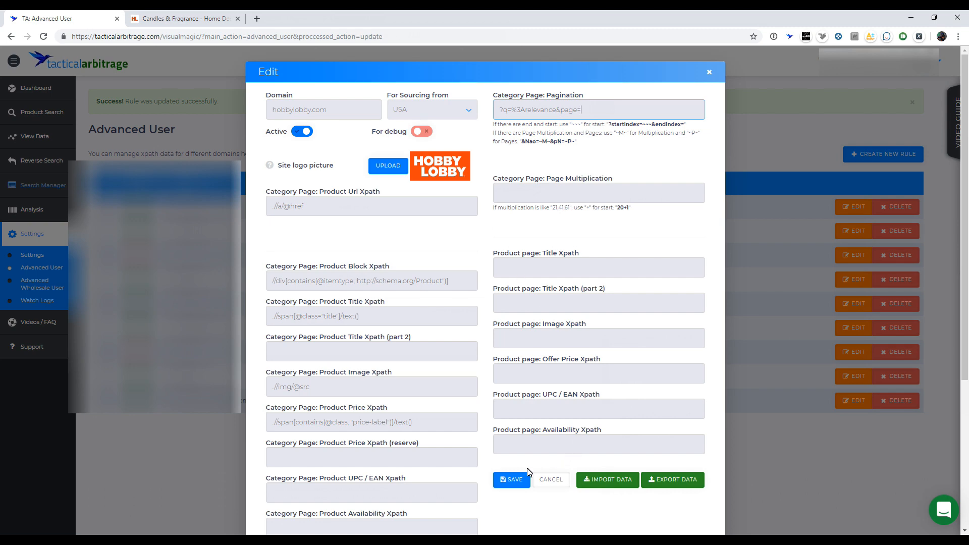
left_click(511, 480)
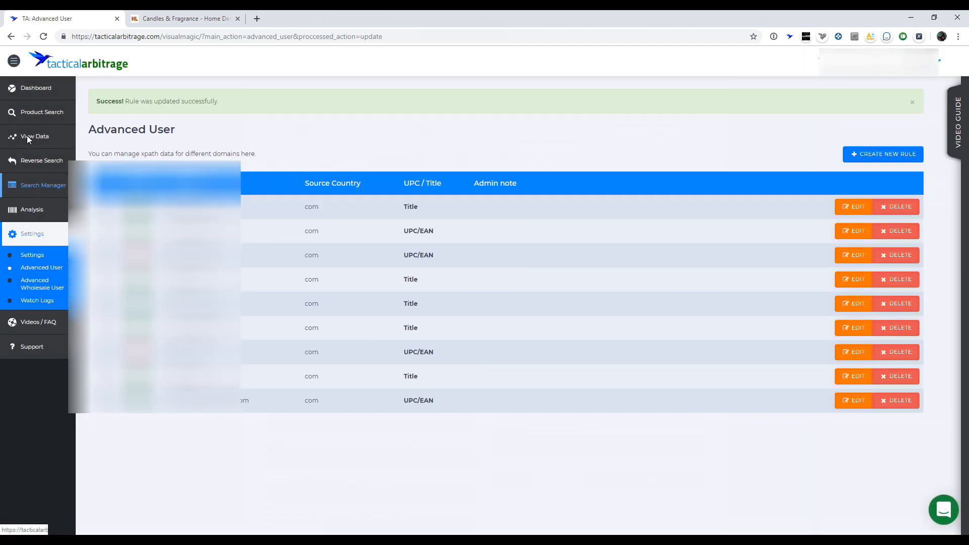
- Open Product Search and choose the first hobbylobby.com (Title / Image) entry as the website
left_click(34, 111)
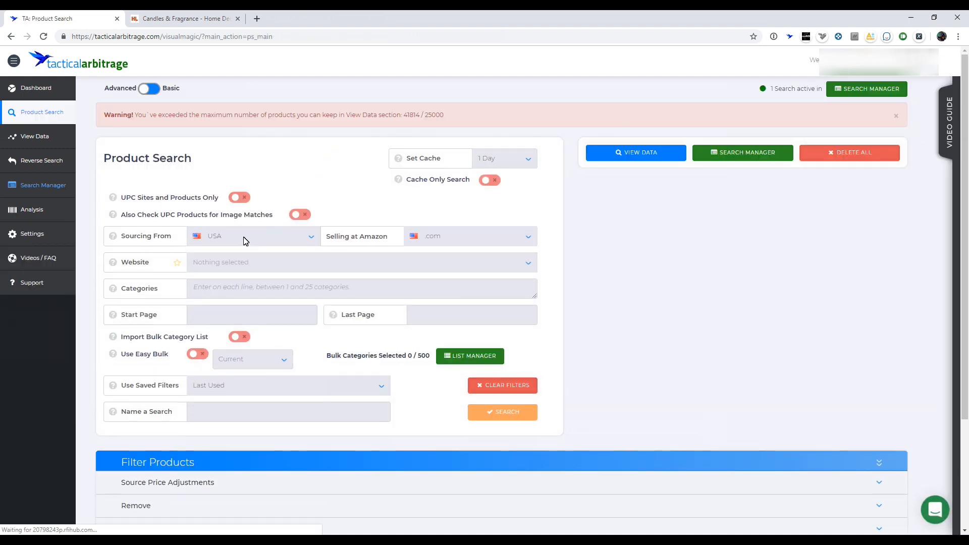
left_click(235, 263)
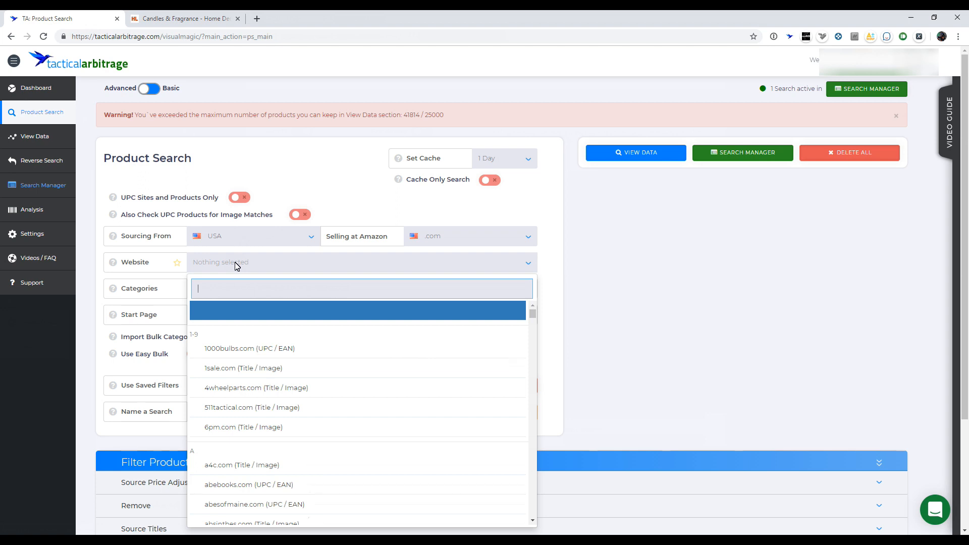
type("hob")
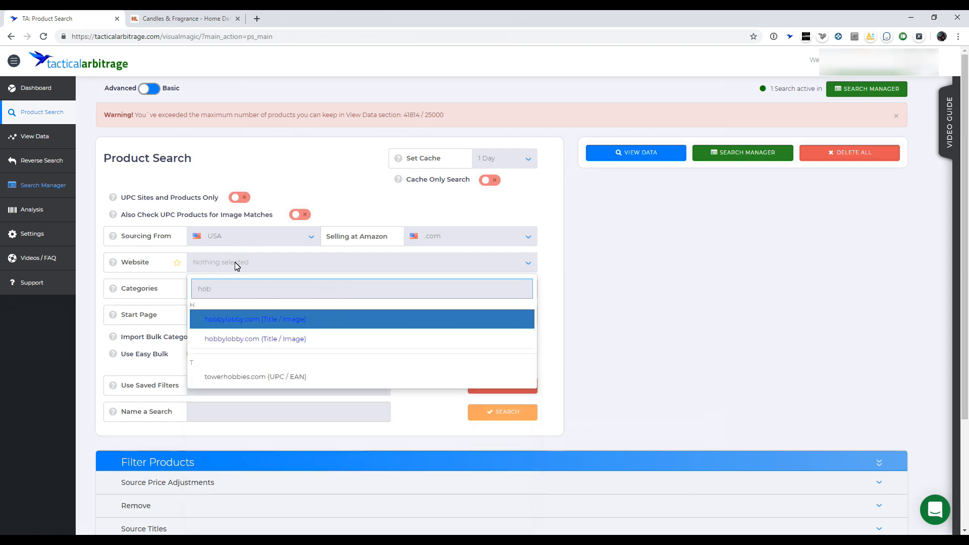
left_click(233, 323)
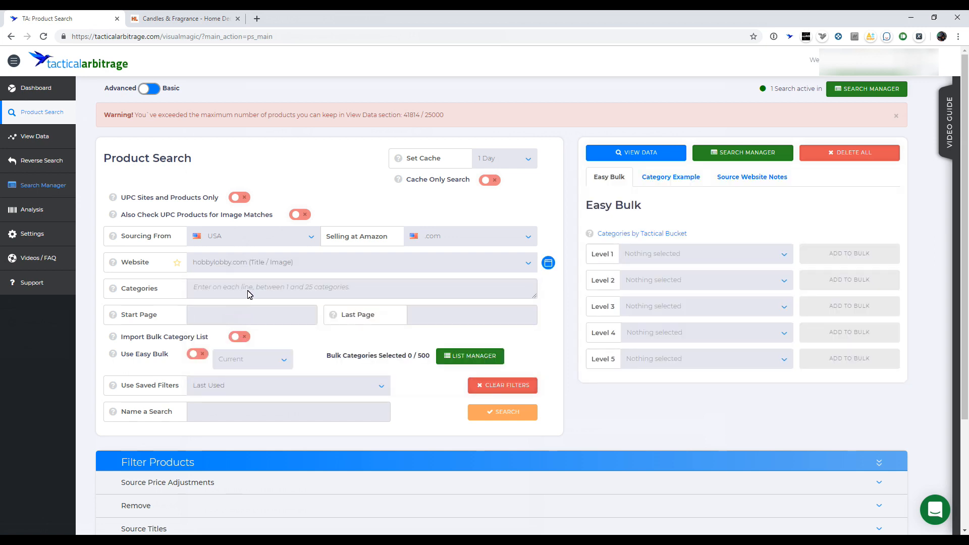
- Copy the Hobby Lobby Candles & Fragrance category URL without its query part ?q=%3Arelevance&page=0
left_click(225, 289)
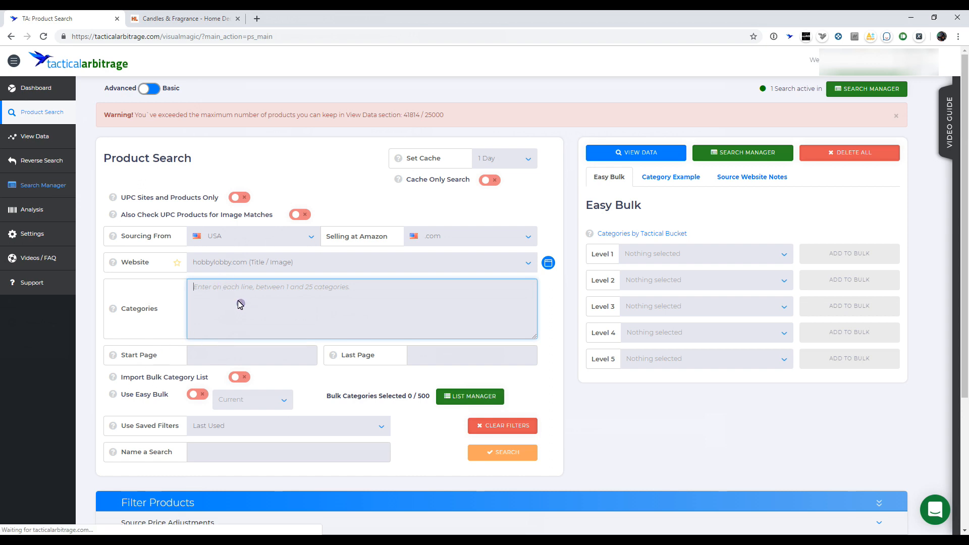
scroll(224, 294, "down", 2)
scroll(221, 291, "up", 1)
left_click(184, 19)
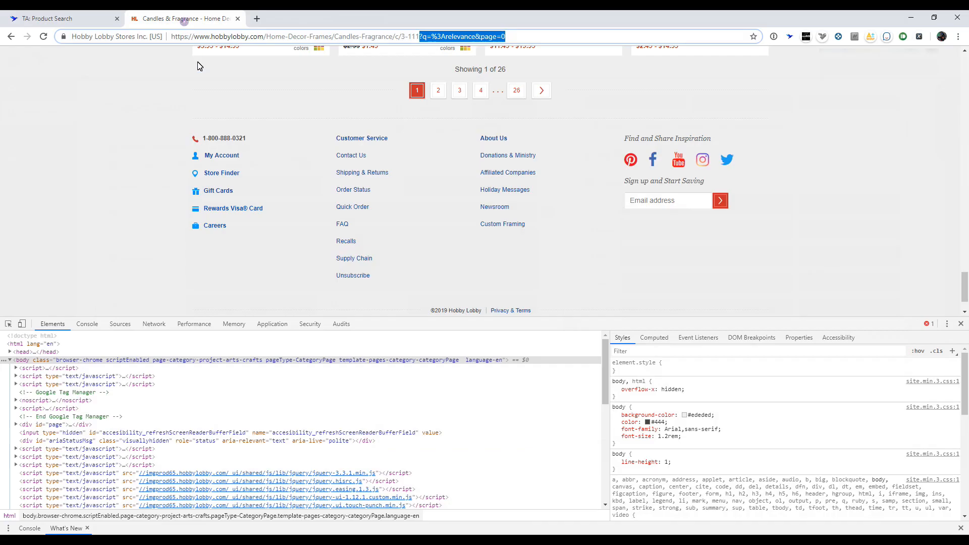
scroll(298, 197, "up", 20)
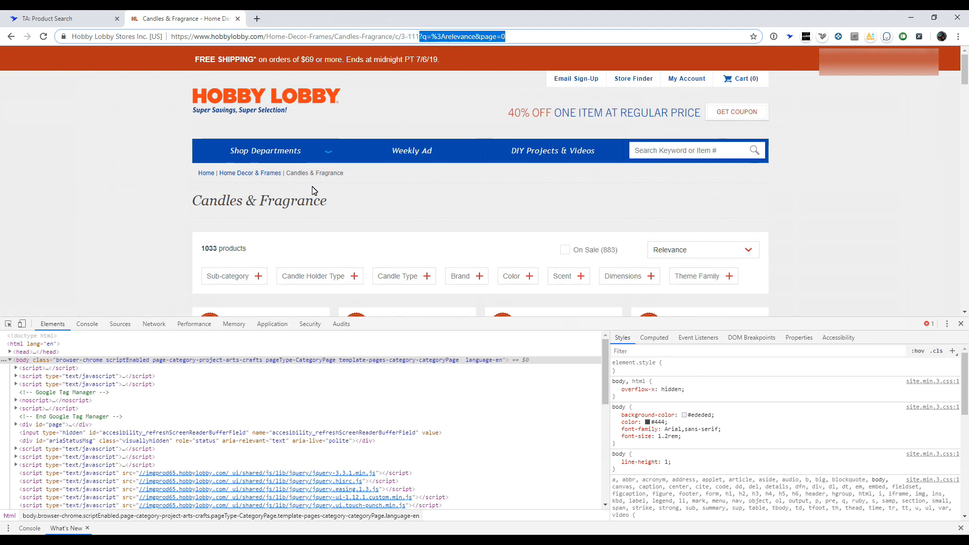
scroll(388, 206, "down", 2)
scroll(386, 202, "down", 4)
scroll(386, 202, "up", 1)
left_click(368, 37)
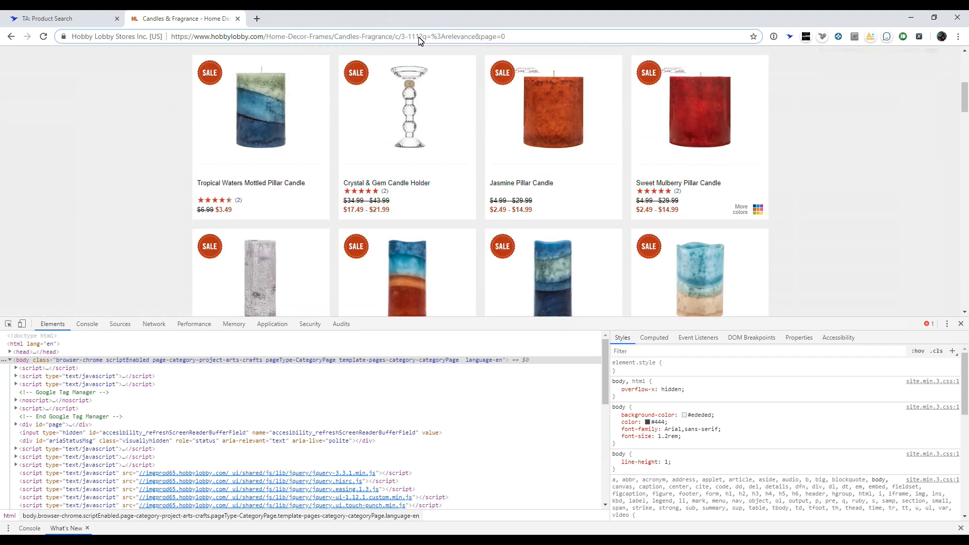
left_click_drag(419, 36, 573, 37)
key("BackSpace")
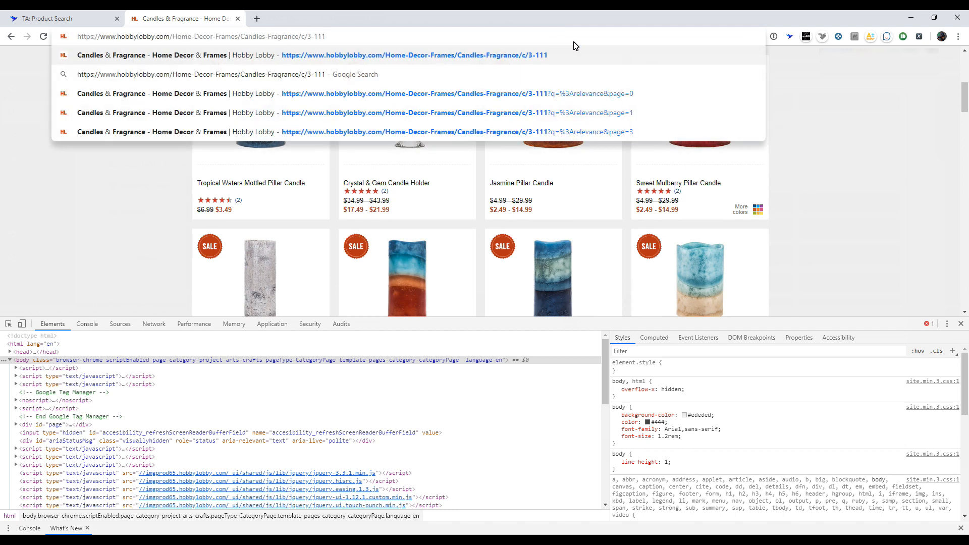
key("ctrl+a")
key("ctrl+c")
left_click(66, 19)
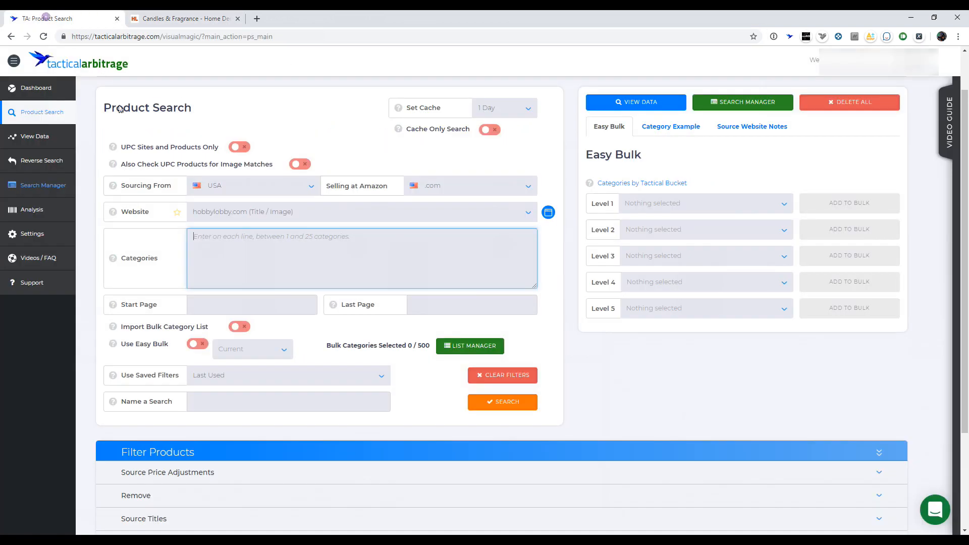
left_click(232, 244)
key("ctrl+v")
- Set the start page to 0, name the search Test and start it
left_click(246, 306)
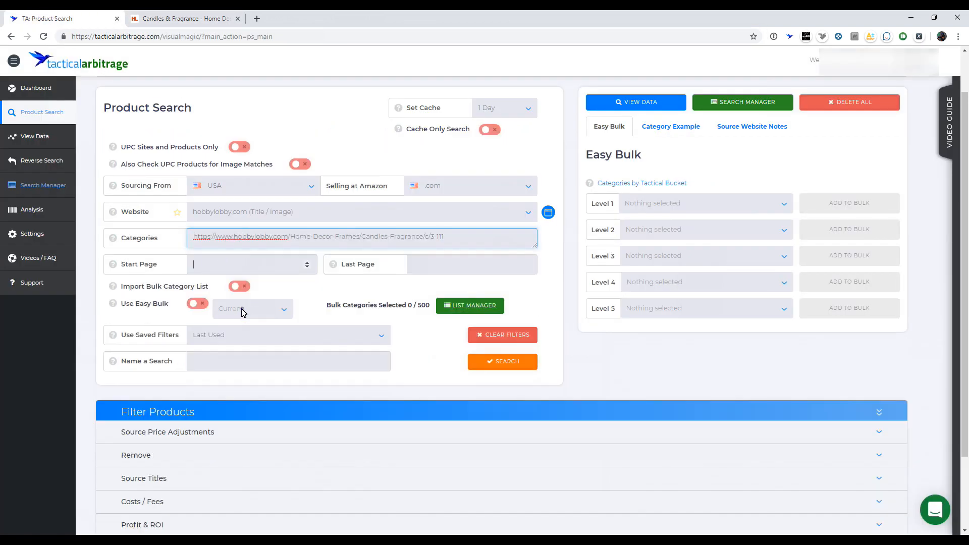
left_click(243, 268)
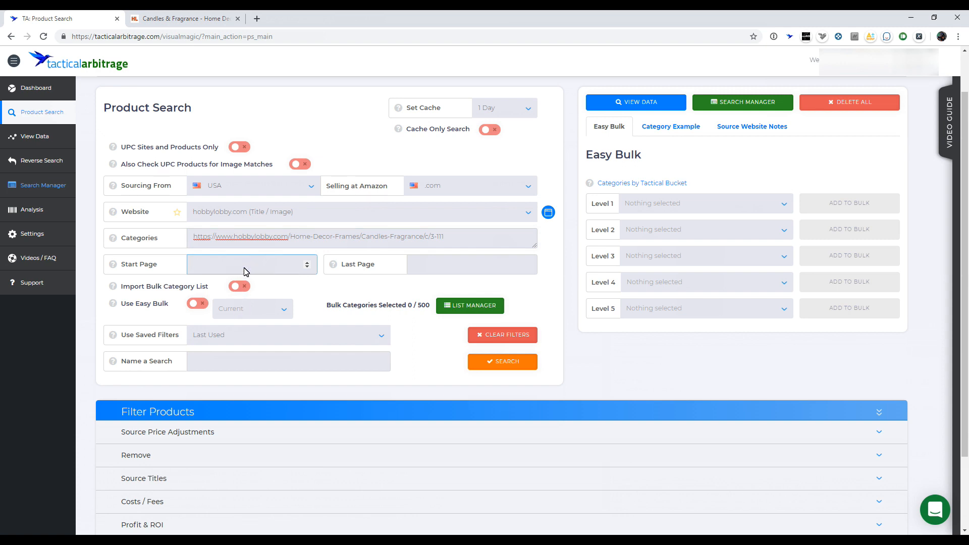
left_click(298, 285)
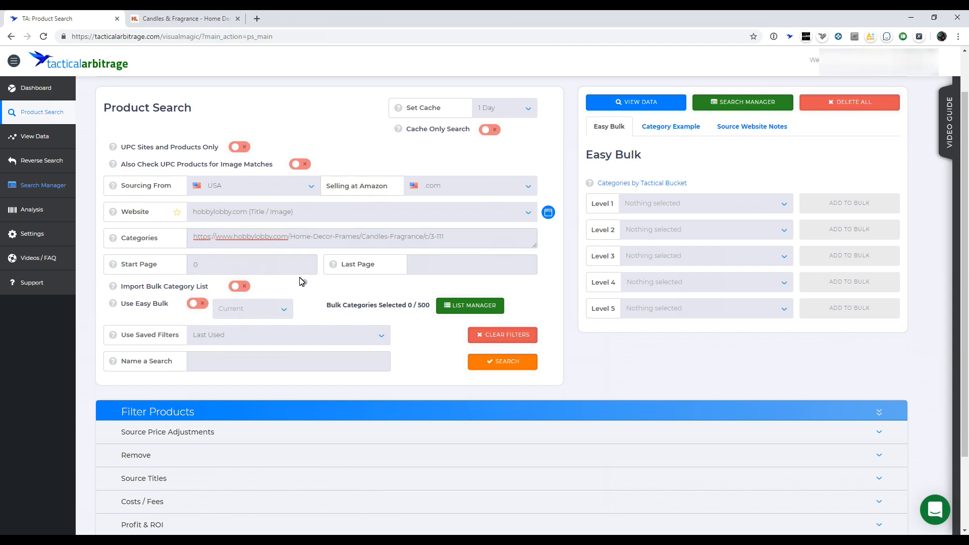
left_click(327, 364)
type("Test")
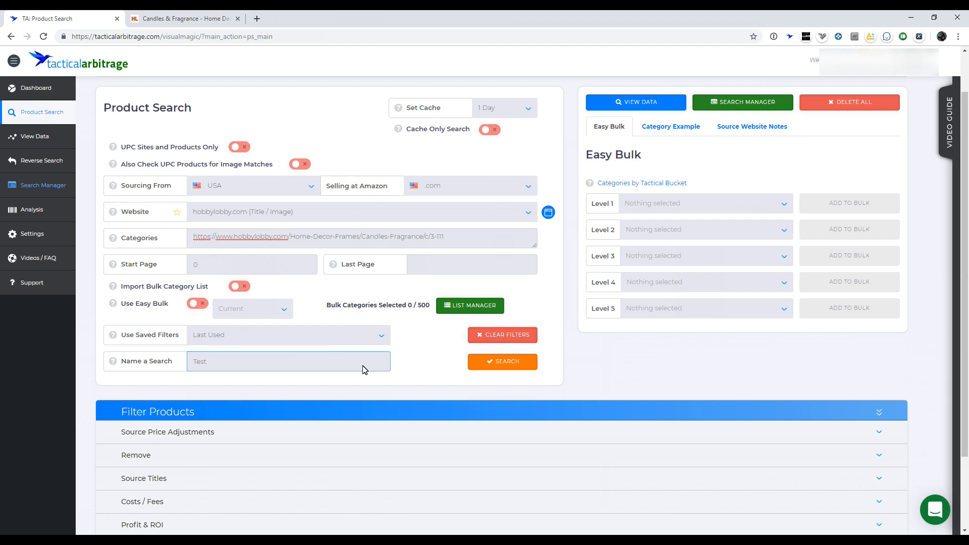
left_click(503, 361)
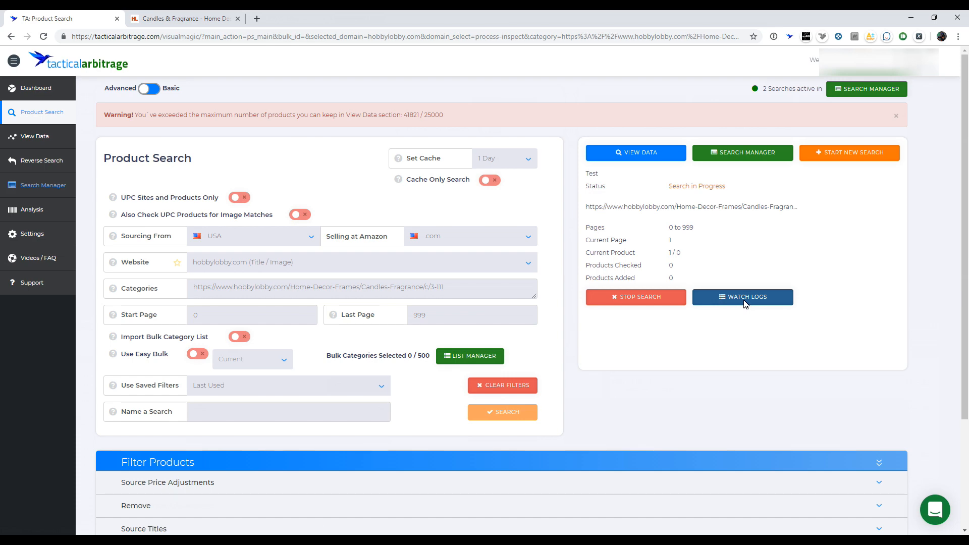
- Open the Test search's log in detailed view and read the result for each category page
left_click(745, 299)
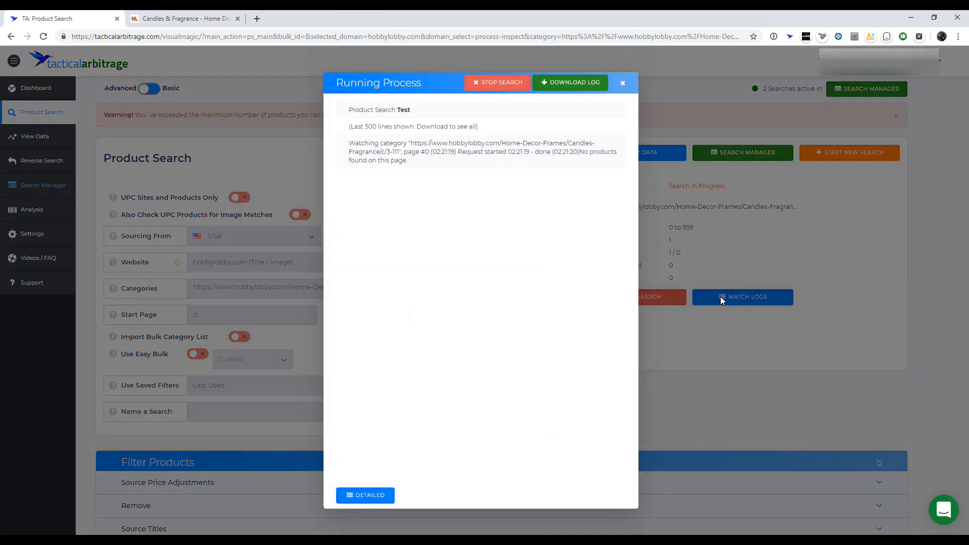
left_click(368, 495)
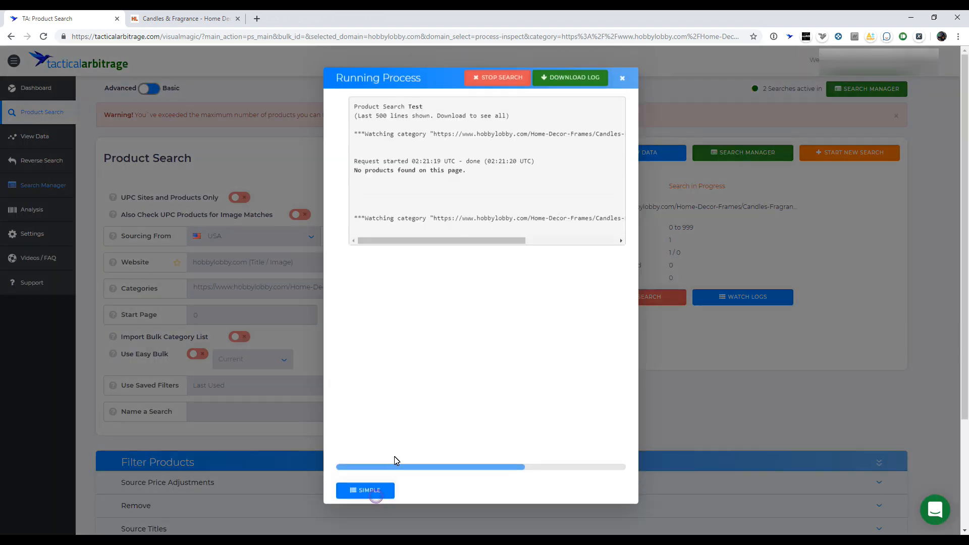
left_click(390, 179)
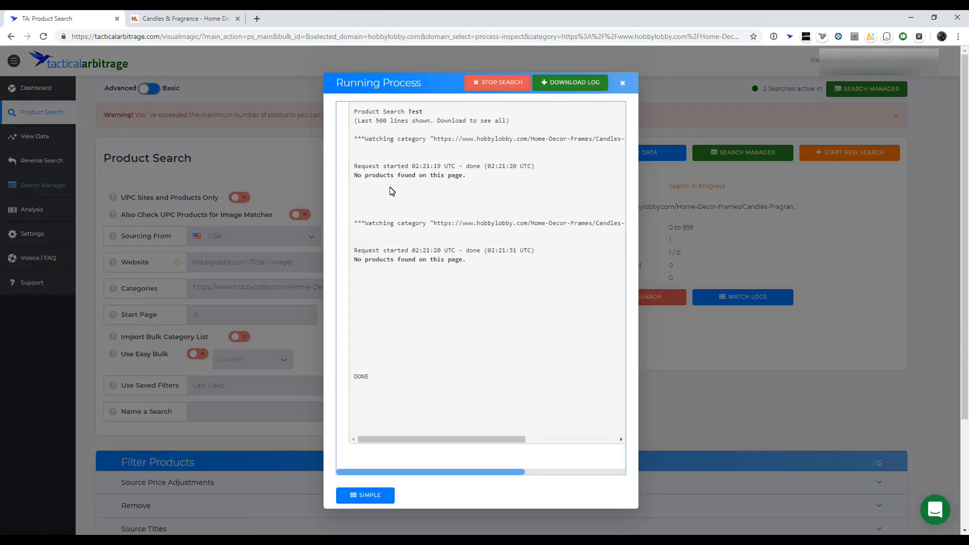
left_click_drag(370, 175, 466, 177)
left_click_drag(446, 430, 423, 443)
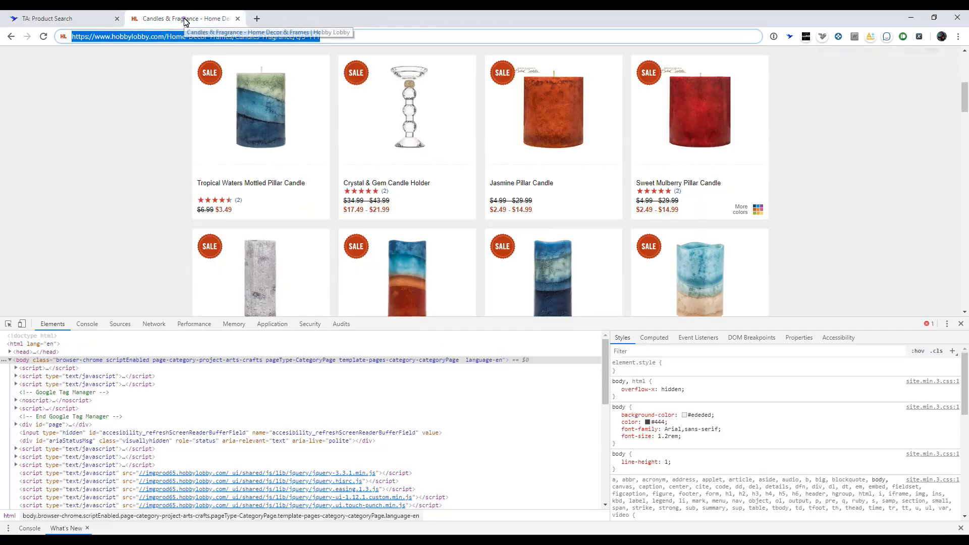
- Check the product listing and pagination on the Hobby Lobby Candles & Fragrance page
left_click(185, 20)
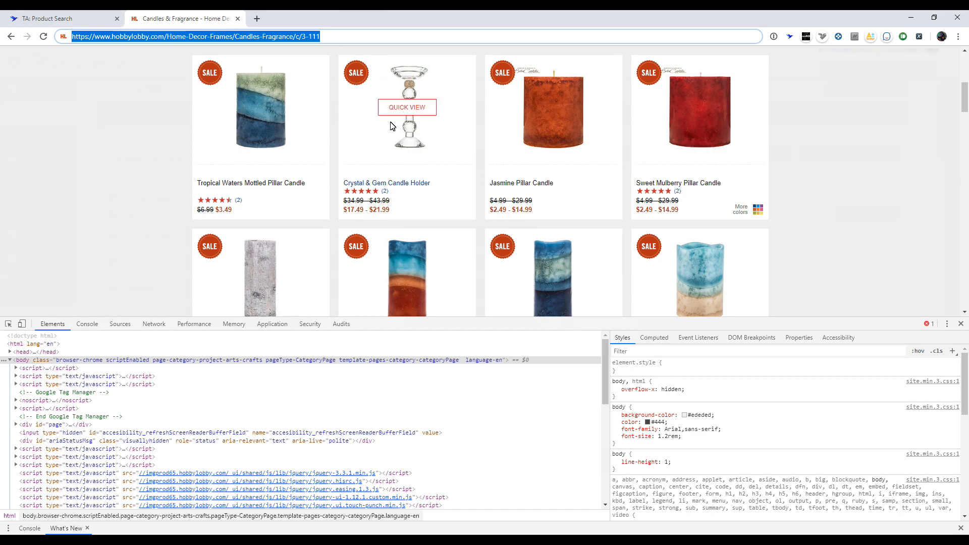
scroll(391, 132, "down", 7)
scroll(384, 137, "down", 15)
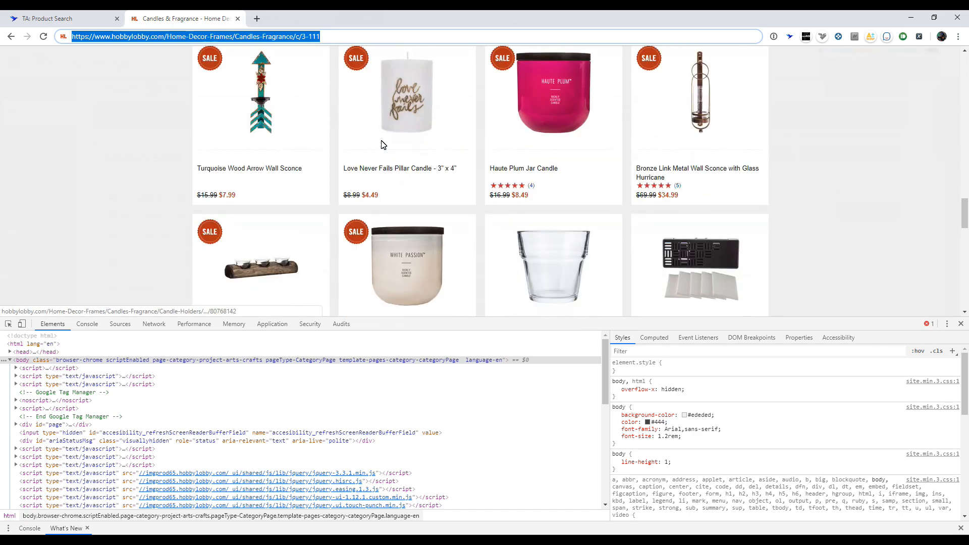
scroll(381, 147, "up", 3)
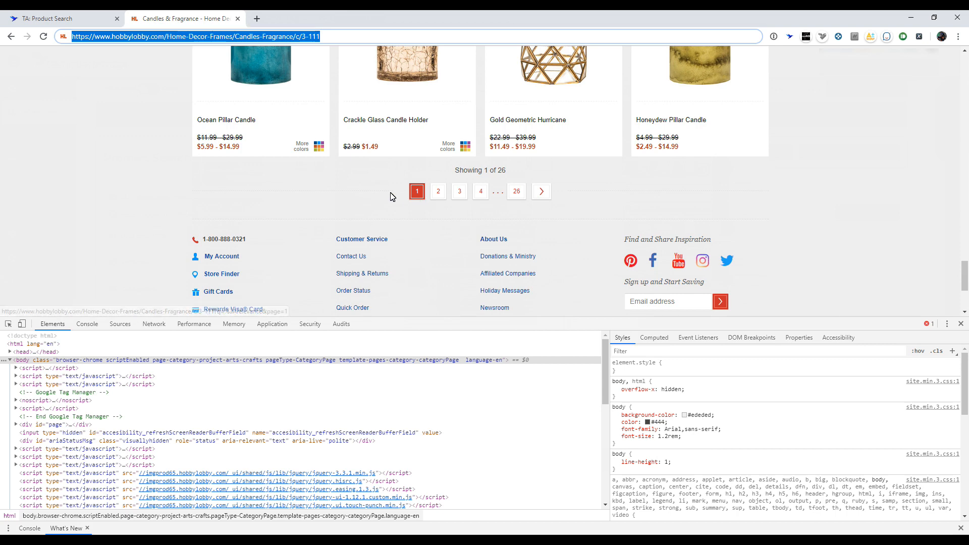
- Open the hobbylobby.com rule for editing in the Advanced User settings
left_click(69, 22)
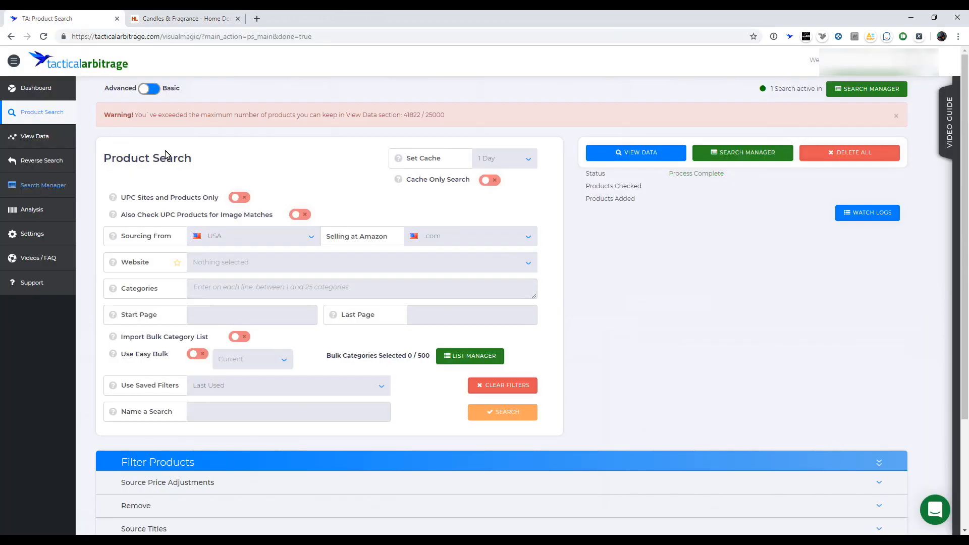
left_click(33, 234)
left_click(42, 269)
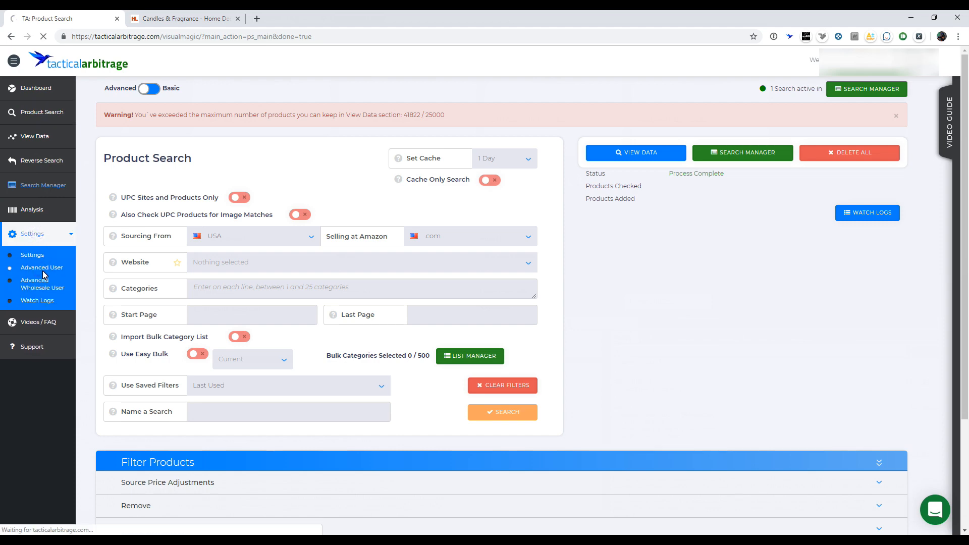
left_click(852, 267)
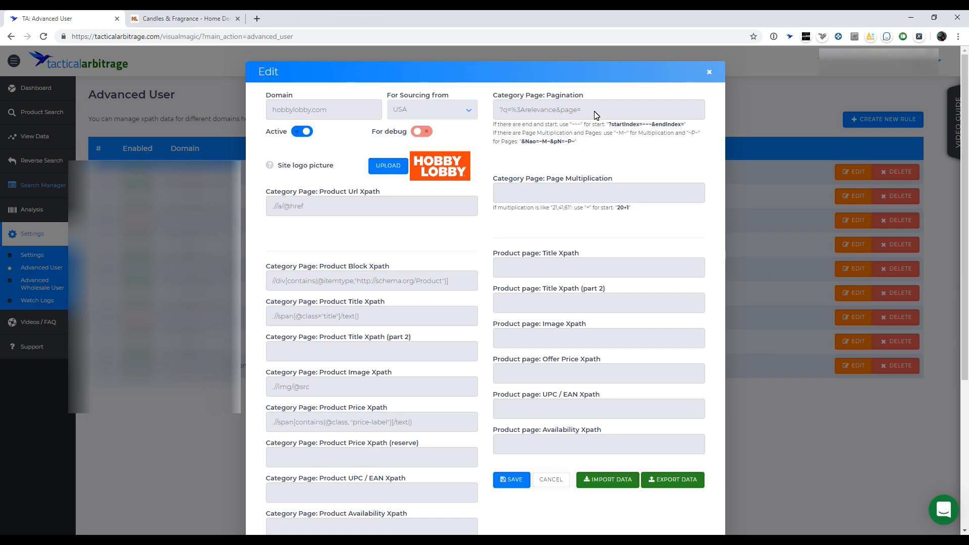
key("Escape")
left_click(841, 270)
- Set the rule's Category Page: Page Multiplication to 1-1 and save the rule
left_click(567, 192)
left_click(538, 196)
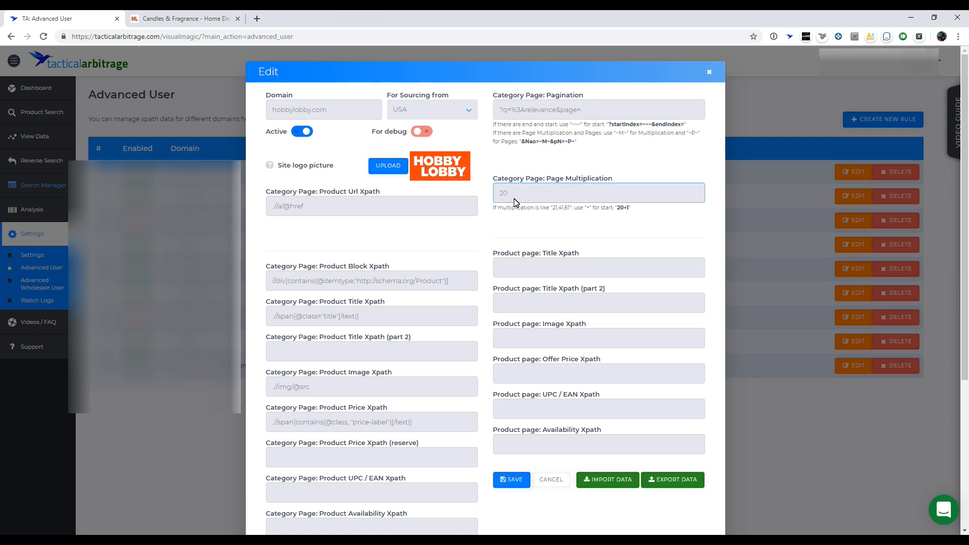
double_click(519, 194)
left_click_drag(508, 196, 498, 197)
left_click(519, 198)
left_click(605, 112)
type("0")
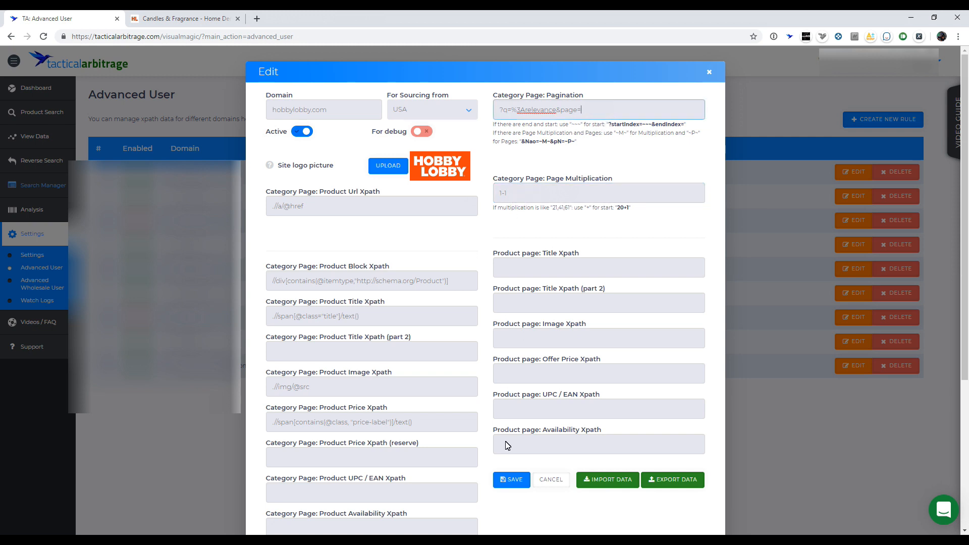
left_click(522, 481)
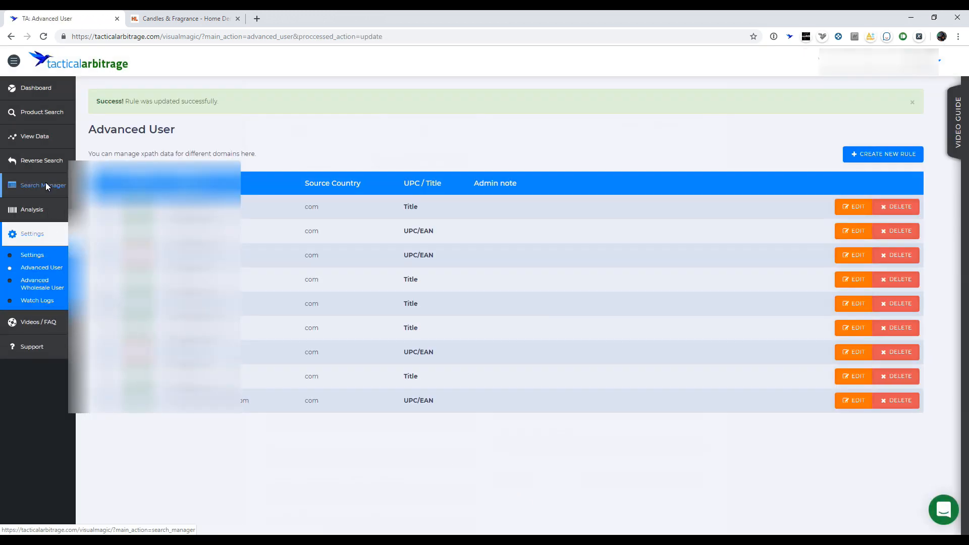
- Open Product Search again and choose the first hobbylobby.com (Title / Image) entry as the website
left_click(35, 108)
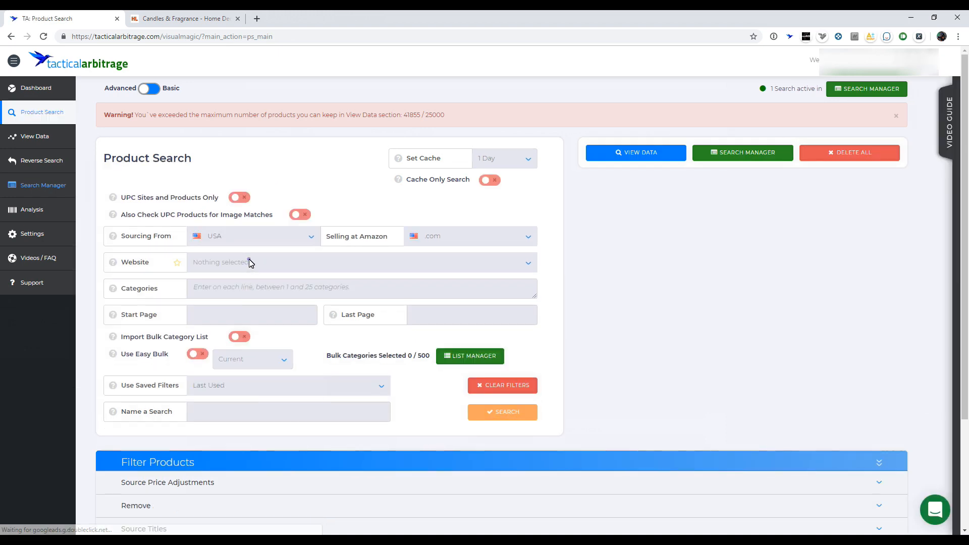
left_click(249, 262)
type("hob")
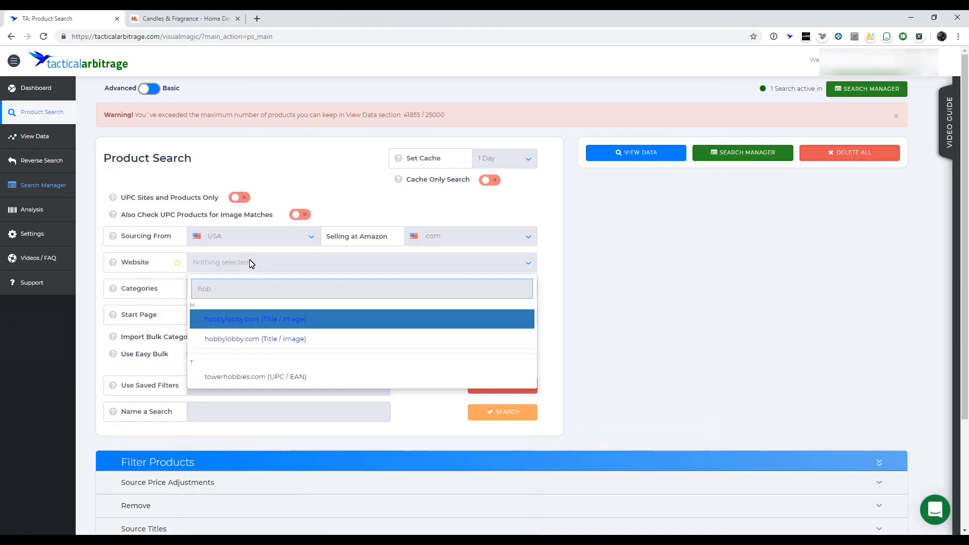
left_click(279, 319)
- Strip the query part from the Hobby Lobby Candles & Fragrance URL and copy the remaining address
left_click(179, 18)
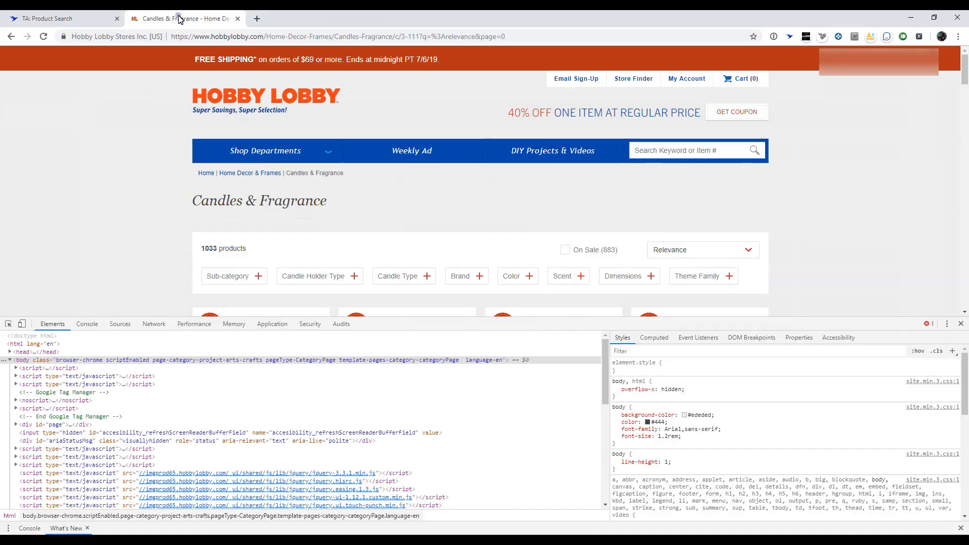
left_click(417, 36)
left_click(417, 36)
left_click_drag(418, 37, 547, 43)
key("BackSpace")
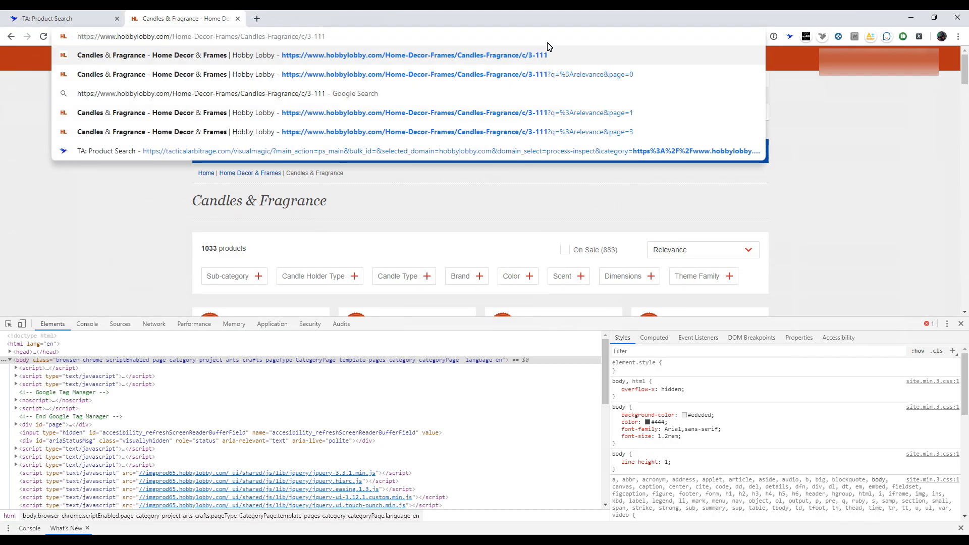
key("ctrl+a")
key("ctrl+c")
- Paste the copied Candles & Fragrance URL ending in /c/3-111 into the search's categories
left_click(67, 19)
left_click(283, 266)
left_click(155, 286)
left_click(214, 290)
key("ctrl+v")
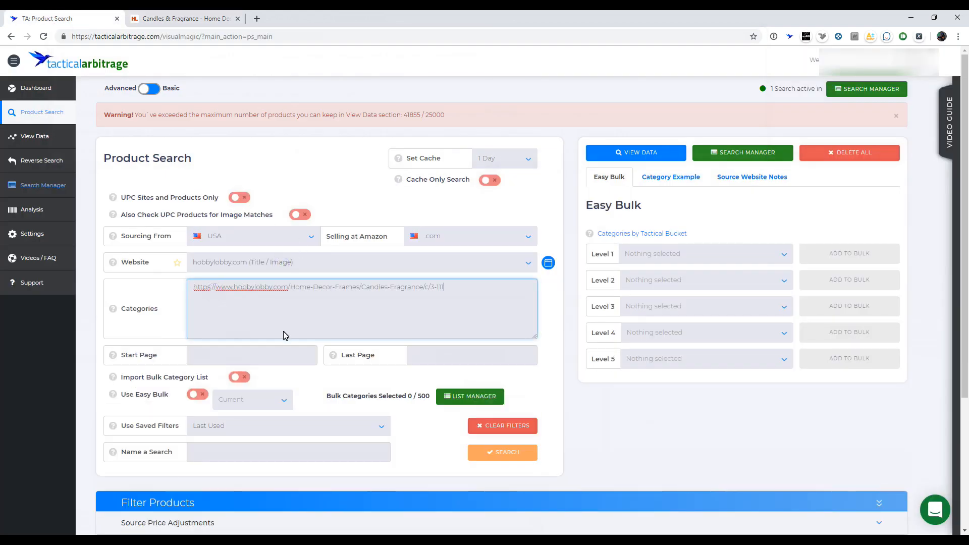
- Name the search test2 and start it
left_click(271, 360)
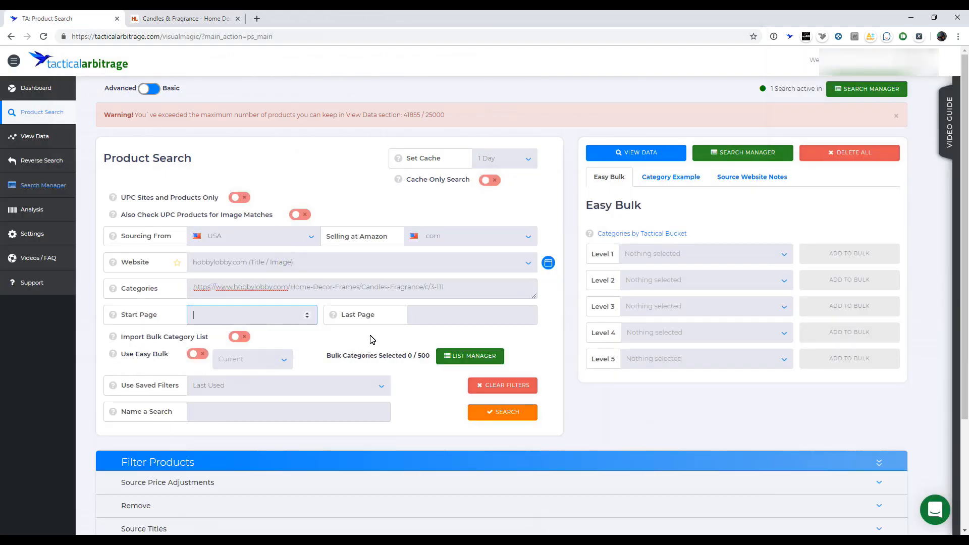
left_click(379, 412)
type("test2")
left_click(494, 413)
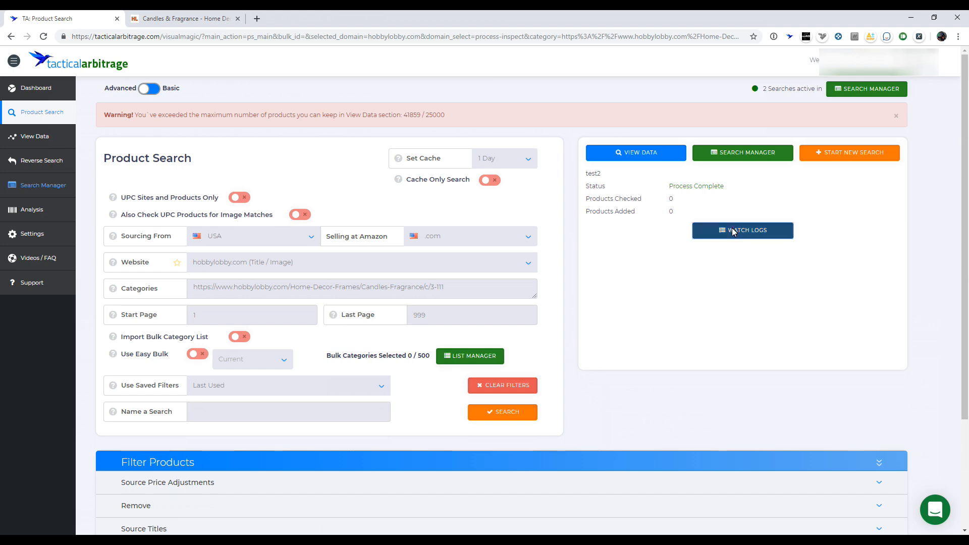
- Examine the log of the test2 search in detailed view
left_click(735, 230)
left_click(354, 505)
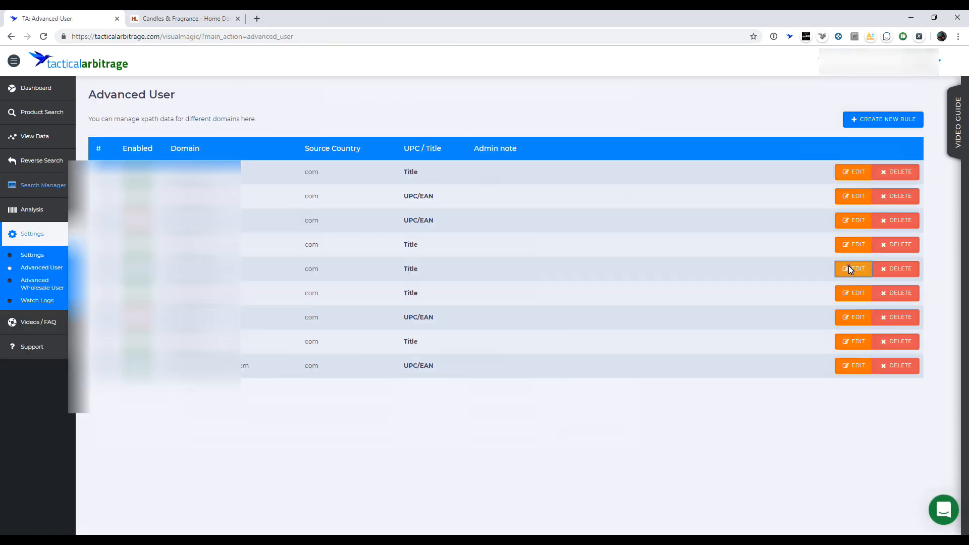
- Open the hobbylobby.com rule for editing and highlight the ?q=%3Arelevance part of its category page pagination
left_click(847, 266)
left_click(558, 110)
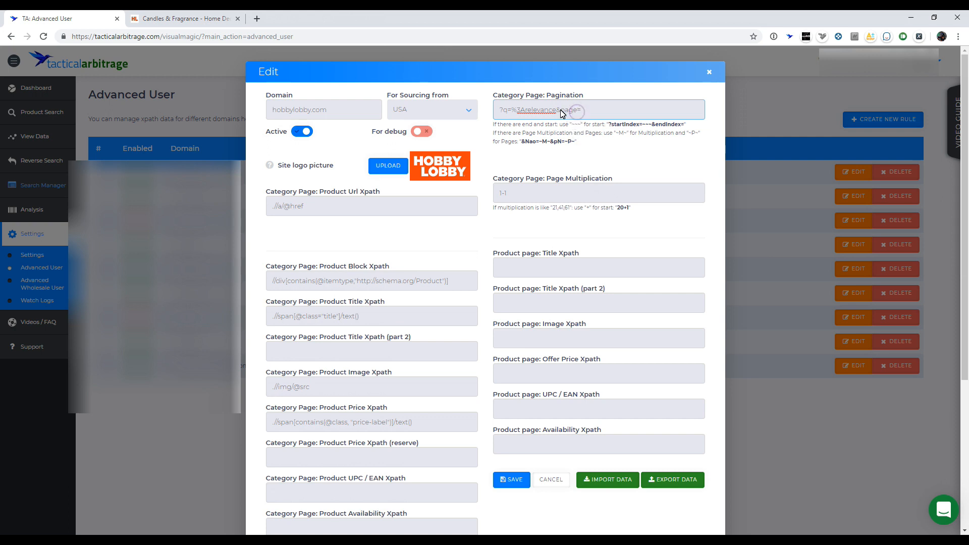
left_click_drag(557, 110, 496, 110)
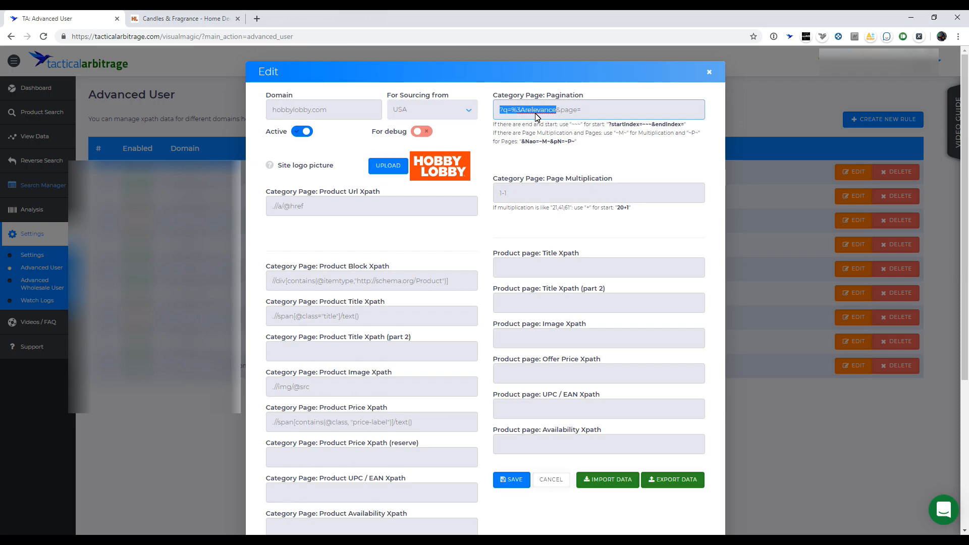
- Open page 1 of the Hobby Lobby Candles & Fragrance results through the page numbers below the product list
left_click(207, 19)
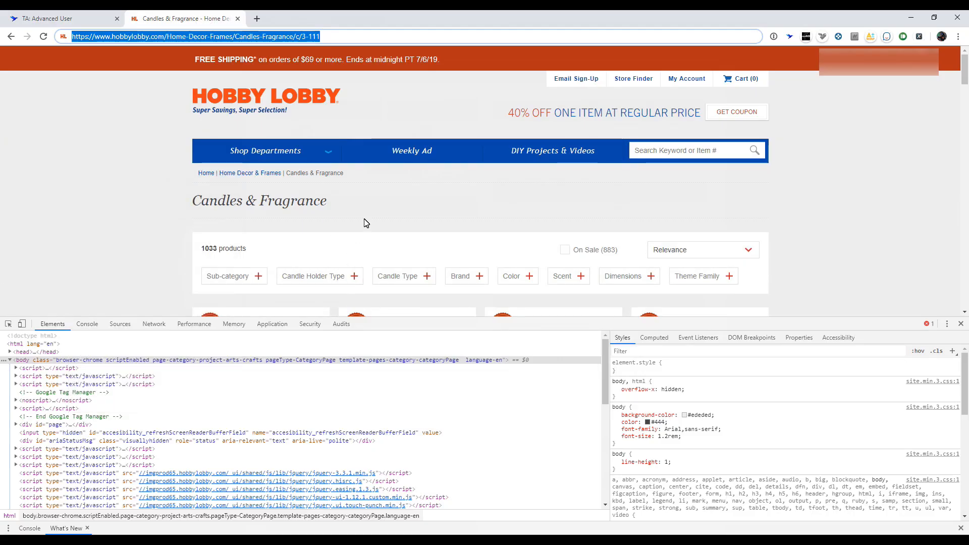
left_click(346, 37)
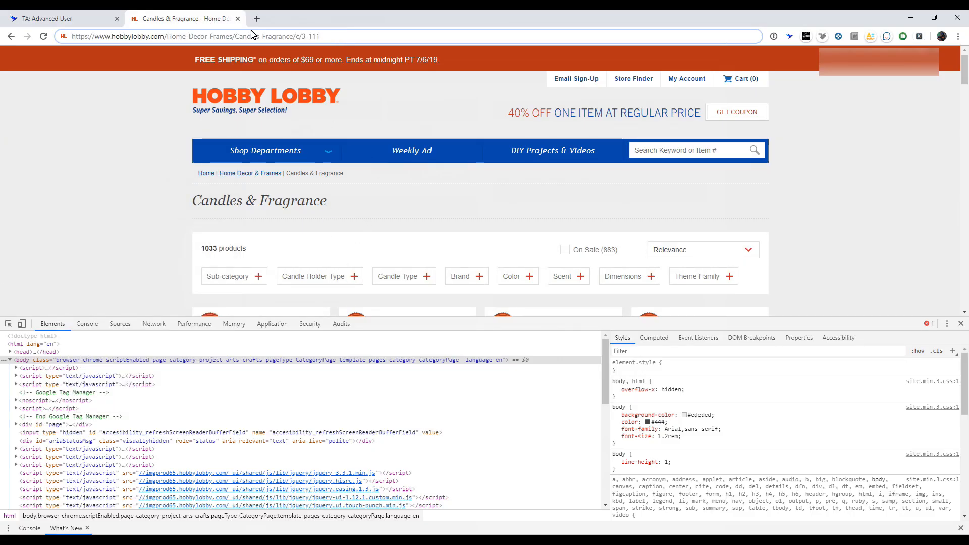
left_click_drag(236, 37, 73, 36)
scroll(359, 150, "down", 10)
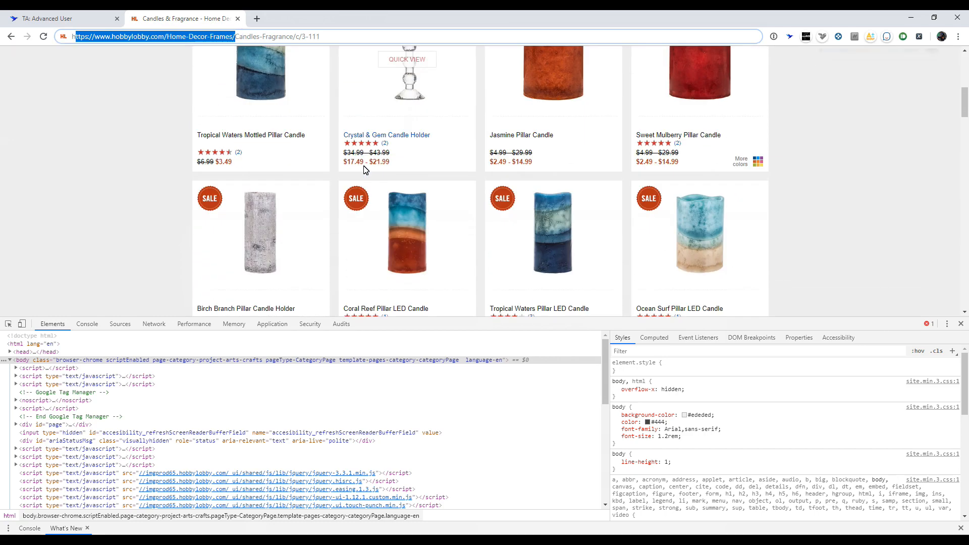
scroll(362, 170, "down", 10)
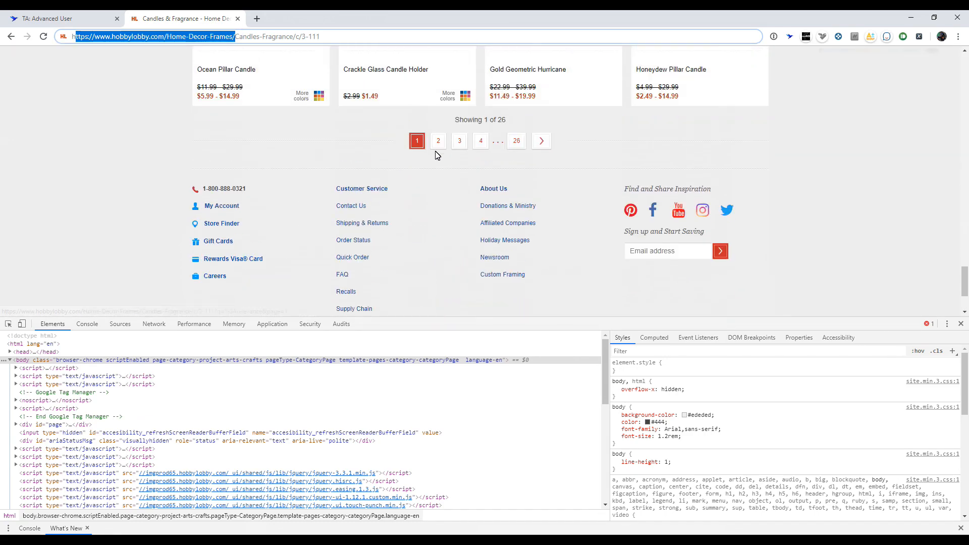
left_click(426, 143)
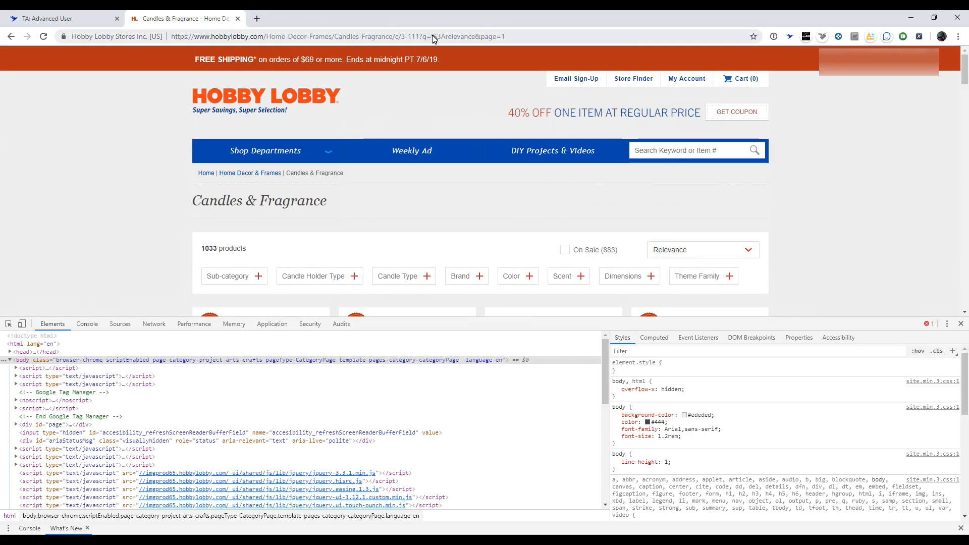
- Examine the ?q=%3Arelevance and page parts of the Candles & Fragrance URL and copy only &page=1
left_click_drag(427, 40, 476, 40)
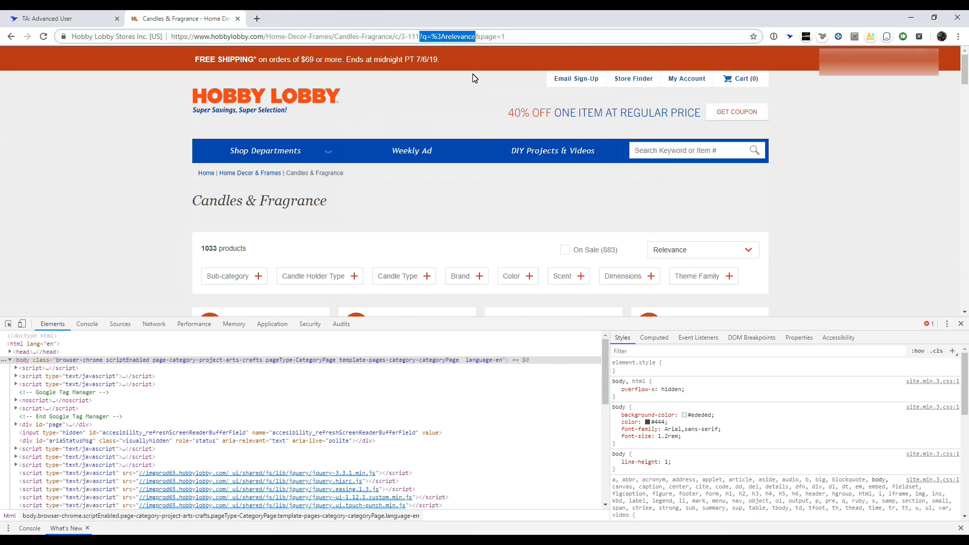
left_click_drag(505, 37, 476, 40)
left_click(421, 37)
scroll(467, 227, "down", 1)
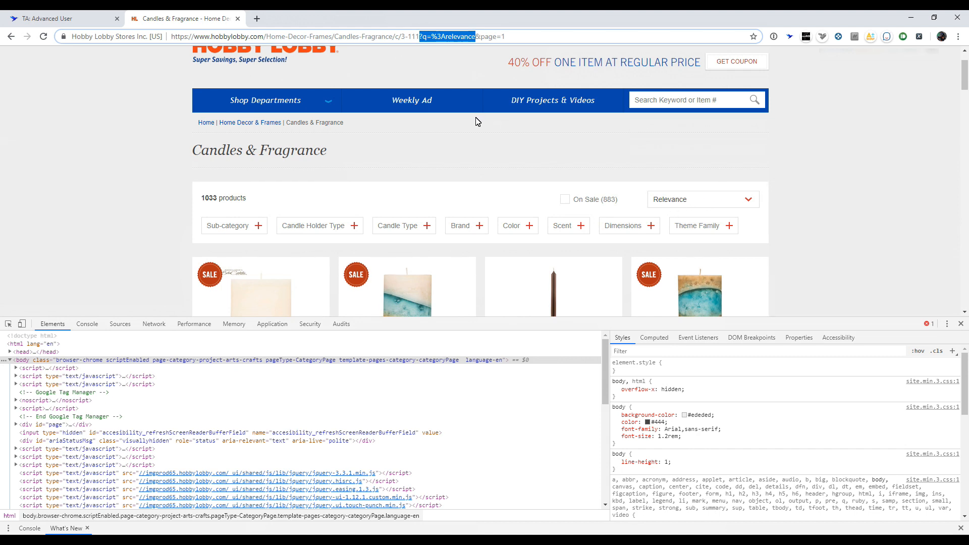
scroll(464, 101, "up", 1)
left_click(429, 40)
left_click_drag(420, 39, 475, 38)
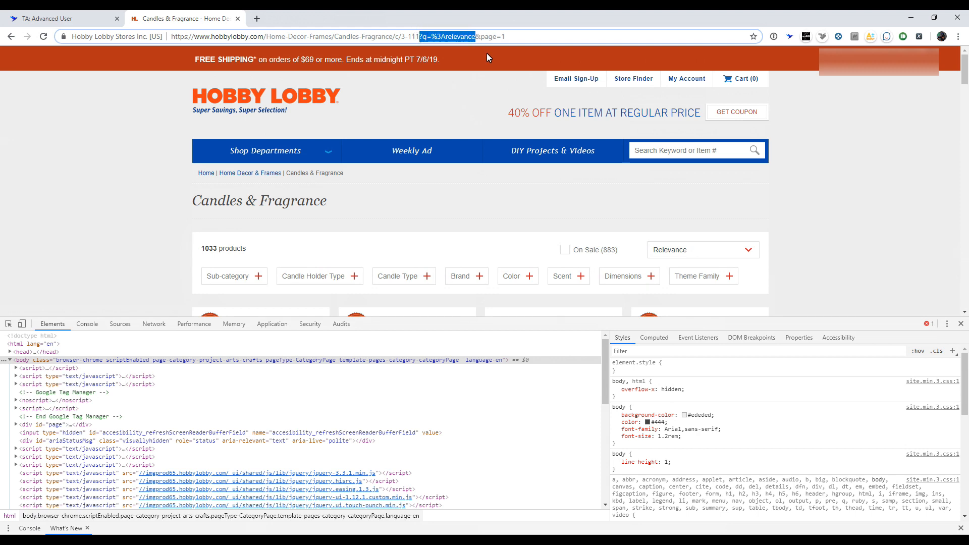
left_click(339, 36)
left_click_drag(475, 37, 508, 38)
key("ctrl+c")
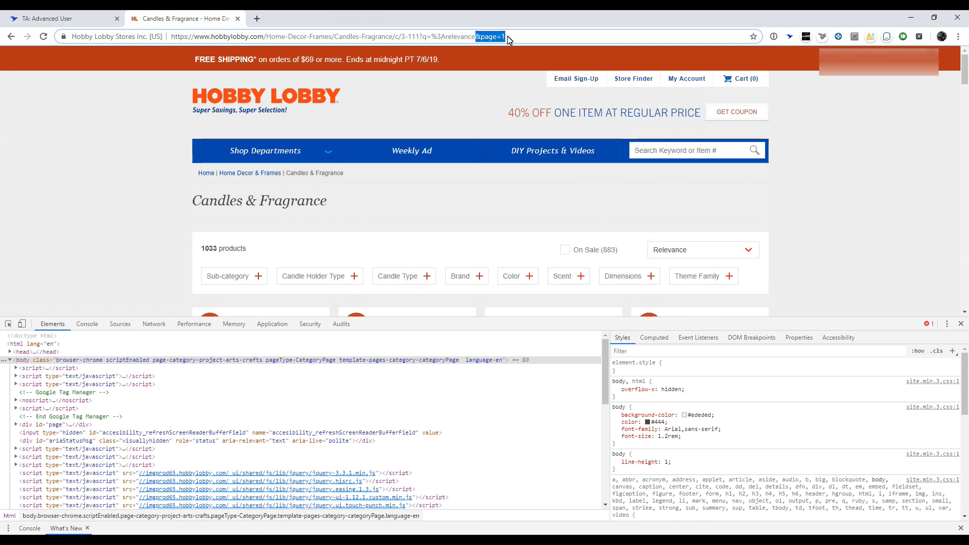
- Replace the hobbylobby.com rule's category page pagination with &page= and save the rule
left_click(71, 18)
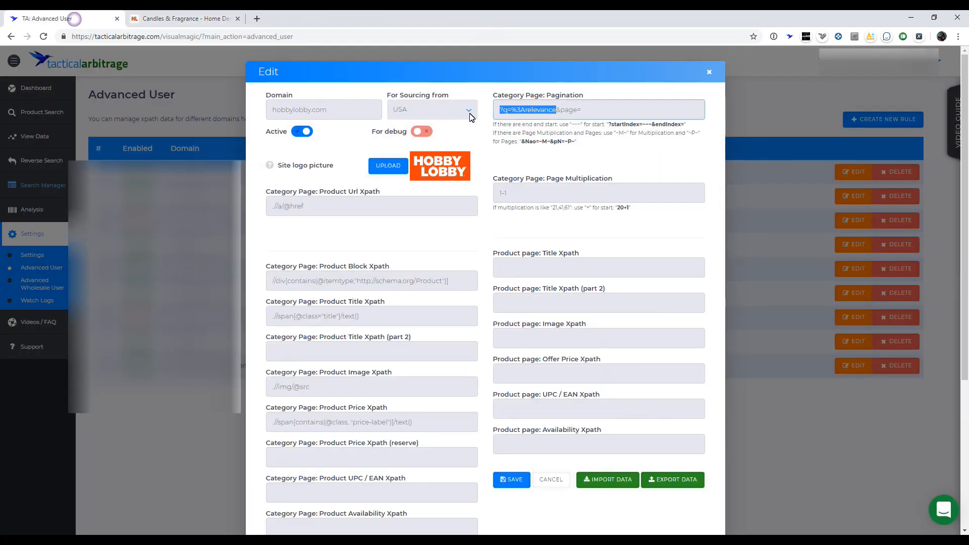
left_click_drag(583, 109, 492, 116)
key("ctrl+v")
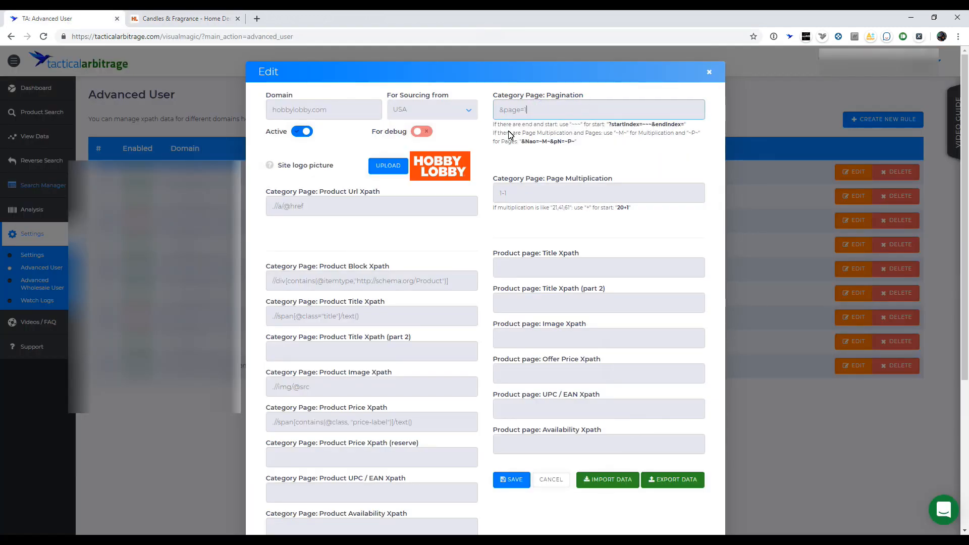
key("BackSpace")
left_click(528, 133)
left_click(513, 481)
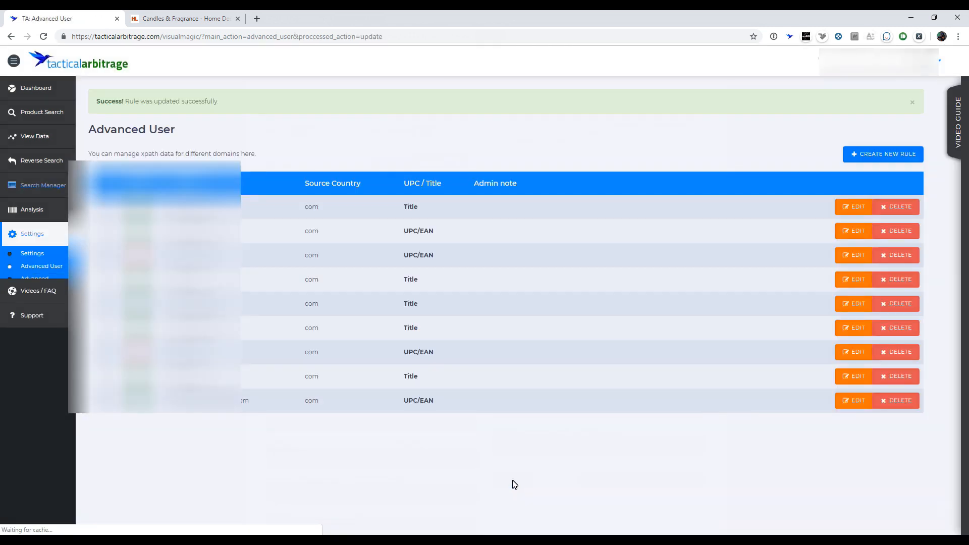
- Set up a new Product Search with hobbylobby.com as the website and return to the Candles & Fragrance page
left_click(55, 115)
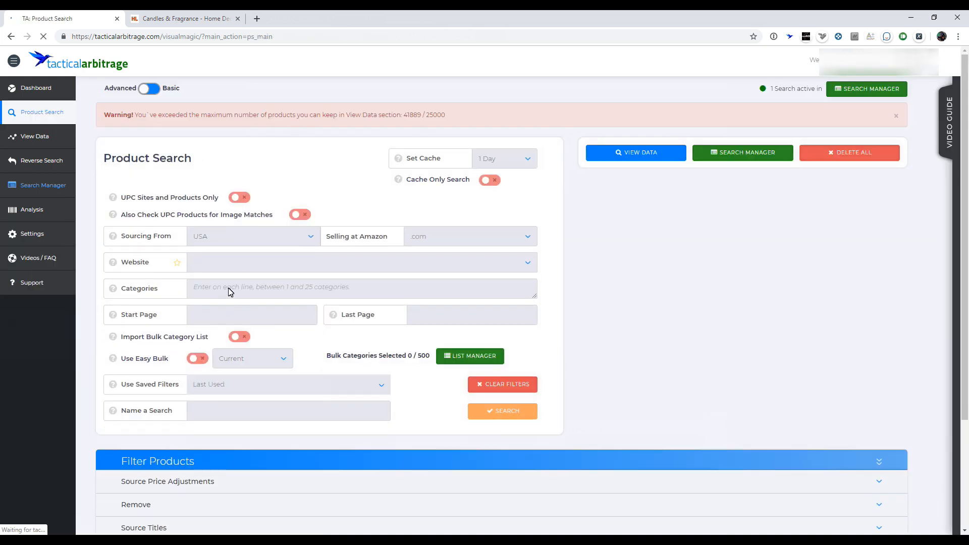
left_click(213, 264)
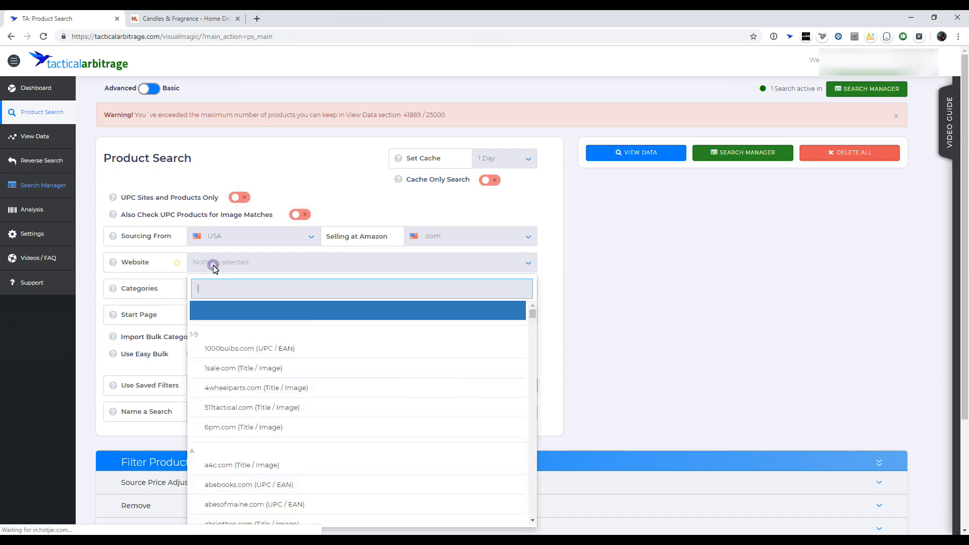
type("hobb")
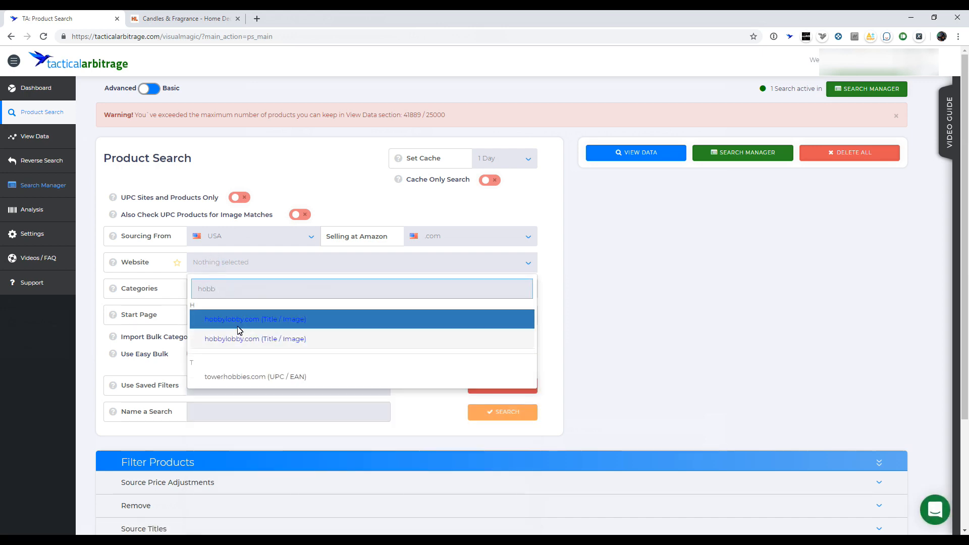
left_click(237, 320)
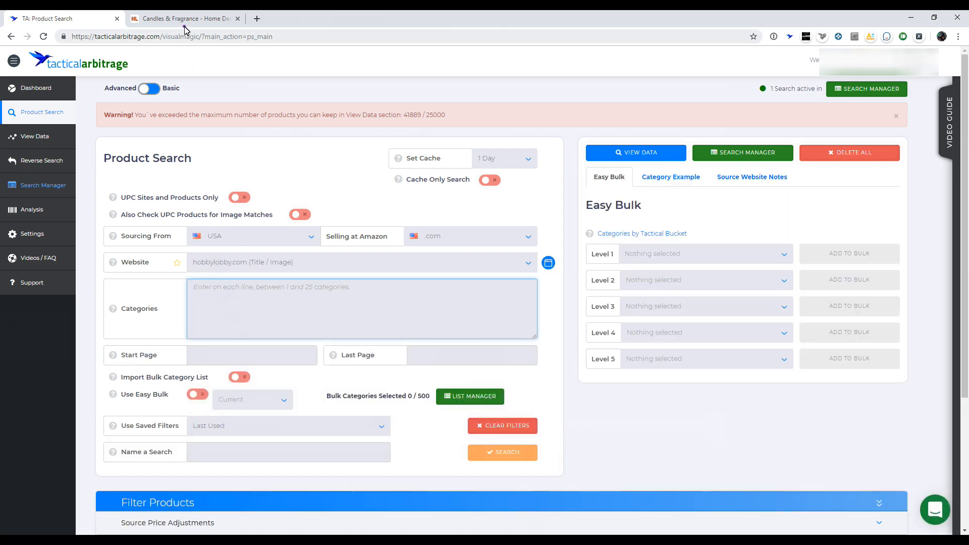
left_click(185, 19)
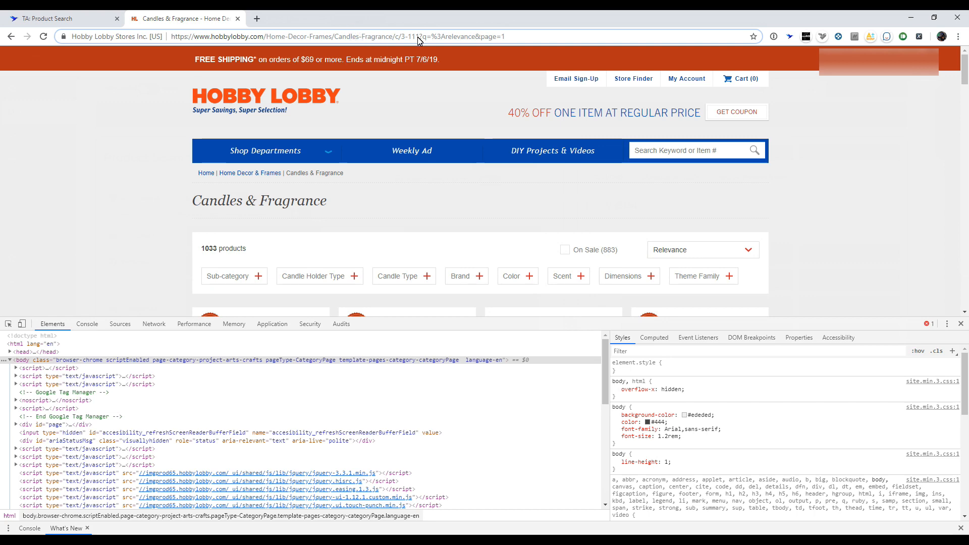
left_click_drag(421, 39, 520, 41)
key("BackSpace")
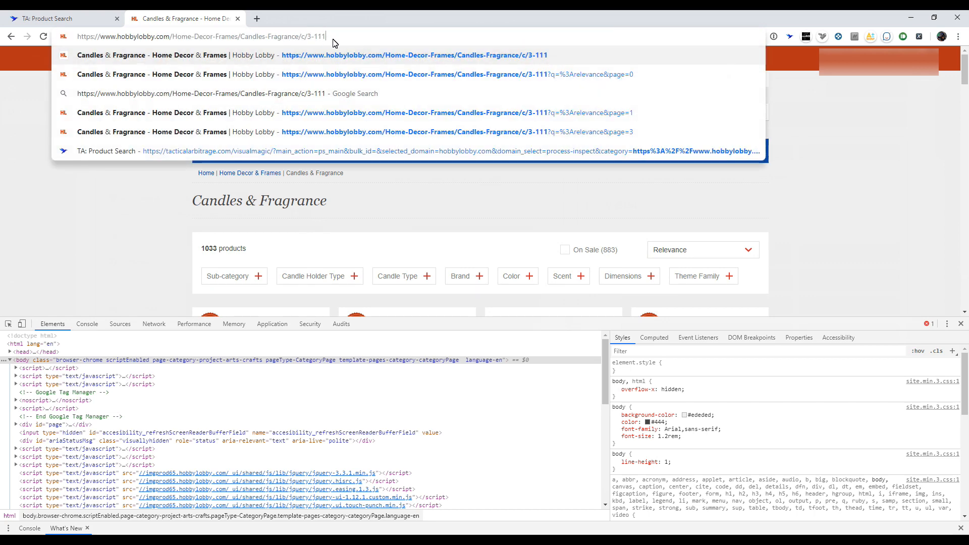
key("ctrl+z")
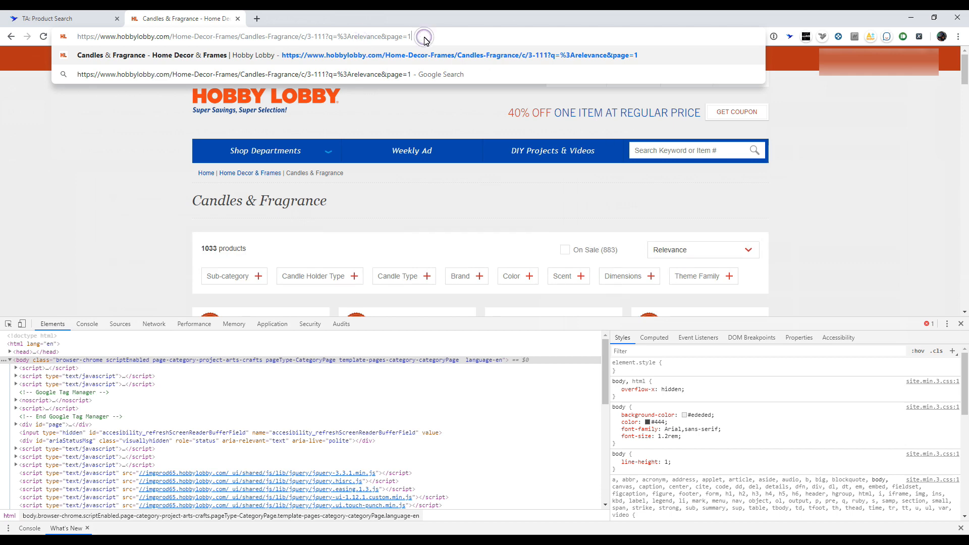
- Remove &page=1 from the Candles & Fragrance URL and copy the remaining address ending in ?q=%3Arelevance
key("BackSpace")
key("BackSpace")
key("BackSpace")
key("BackSpace")
key("BackSpace")
key("BackSpace")
key("BackSpace")
left_click_drag(397, 38, 75, 39)
key("ctrl+c")
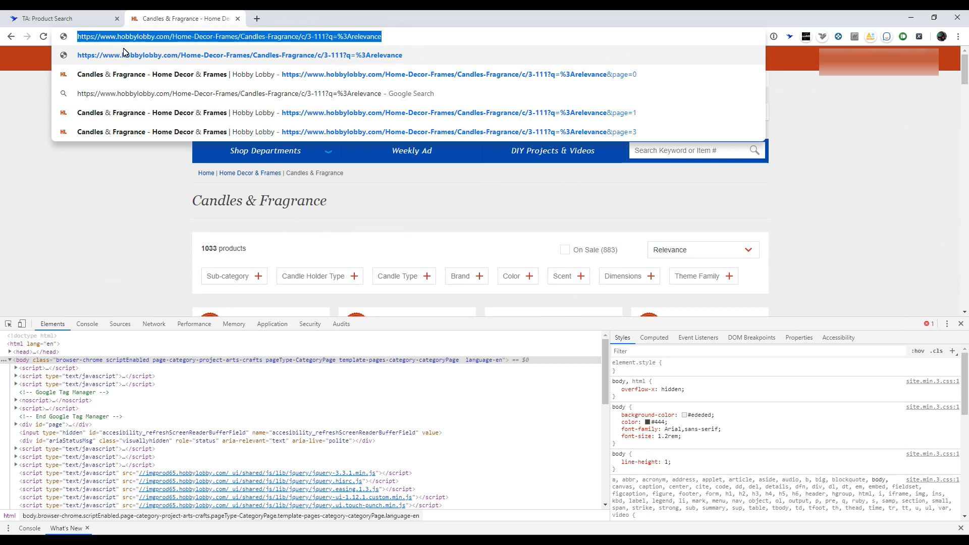
- Start a Product Search named test3 with the copied Candles & Fragrance URL as its category
left_click(63, 19)
left_click(266, 297)
key("ctrl+v")
left_click(499, 452)
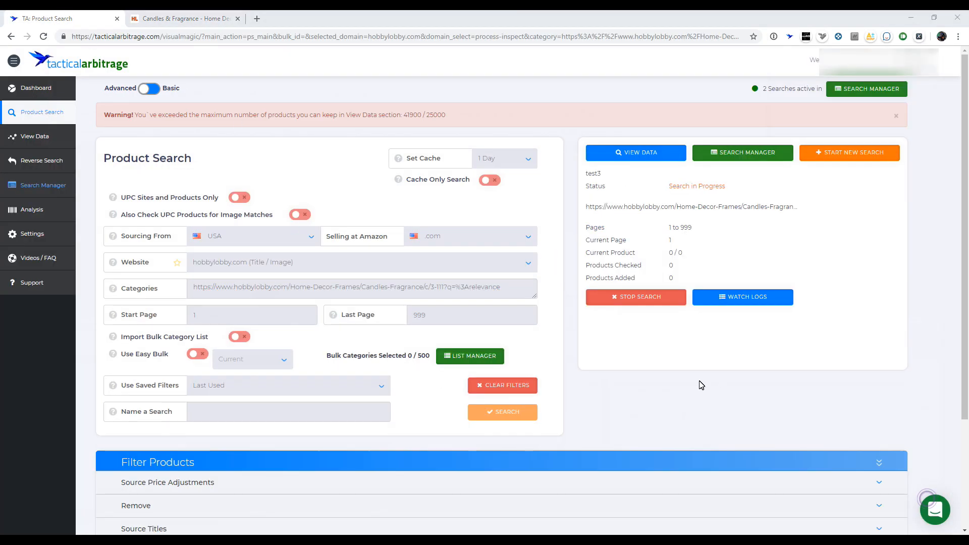
- Check the number of products checked by the test3 search and view its log in detailed mode
left_click_drag(672, 265, 657, 239)
double_click(673, 265)
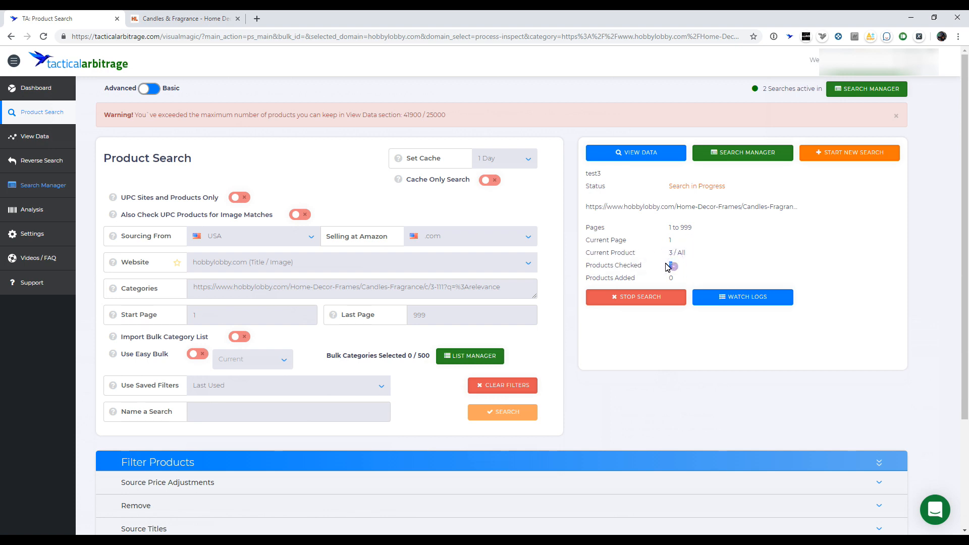
left_click(732, 298)
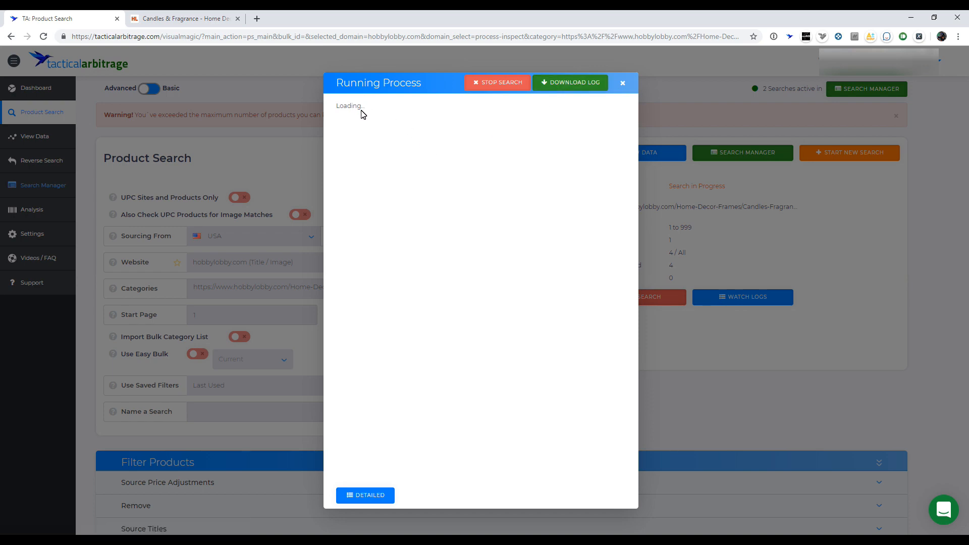
left_click(373, 495)
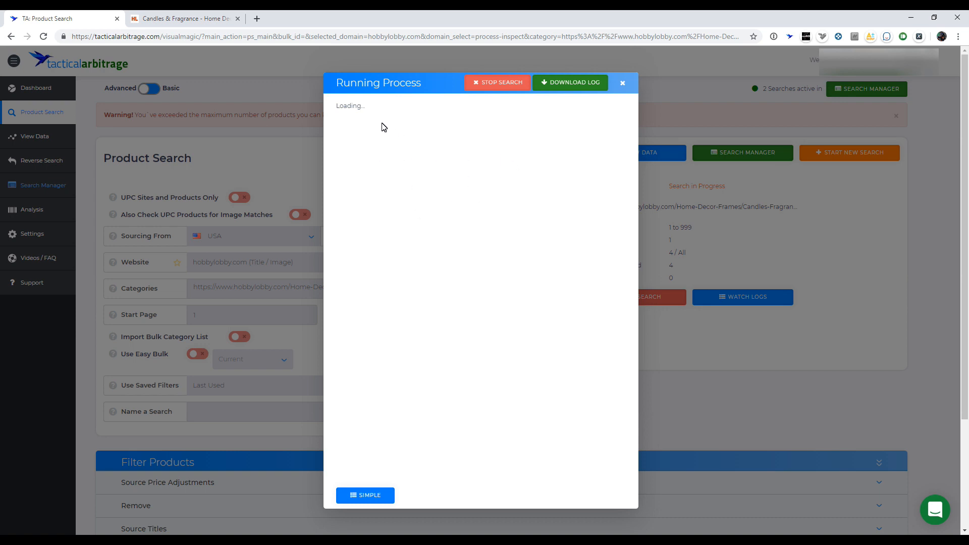
left_click(623, 84)
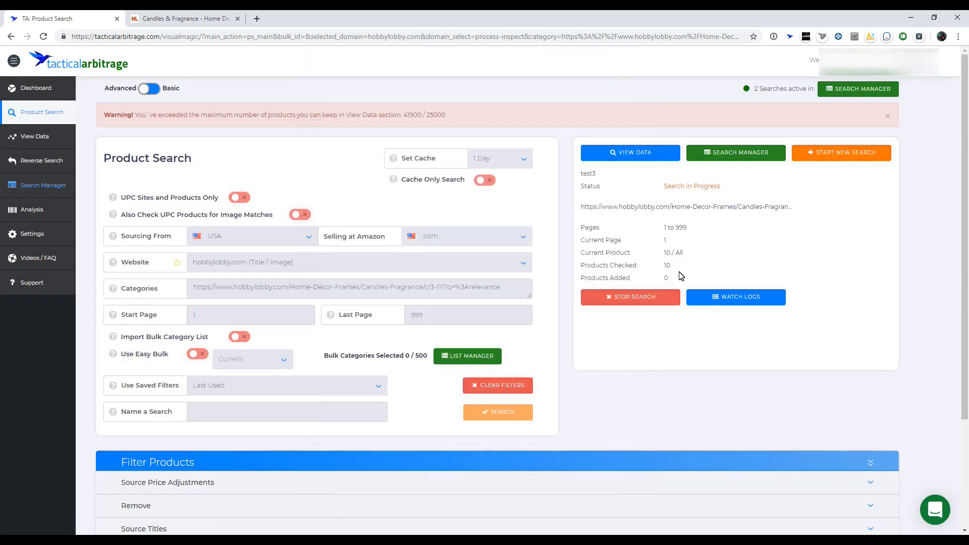
double_click(667, 265)
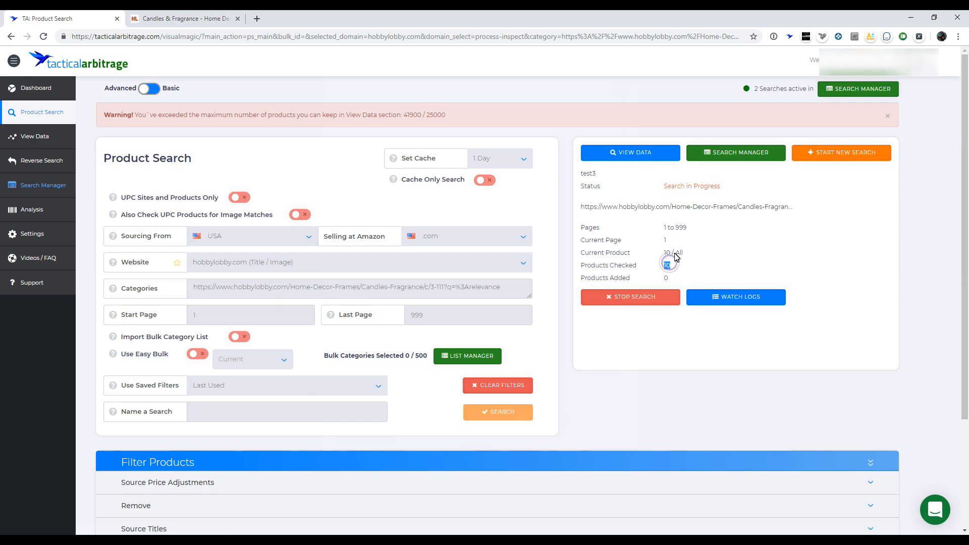
- Reopen the test3 log in detailed view and examine the match outcome of each product before closing it
left_click(726, 297)
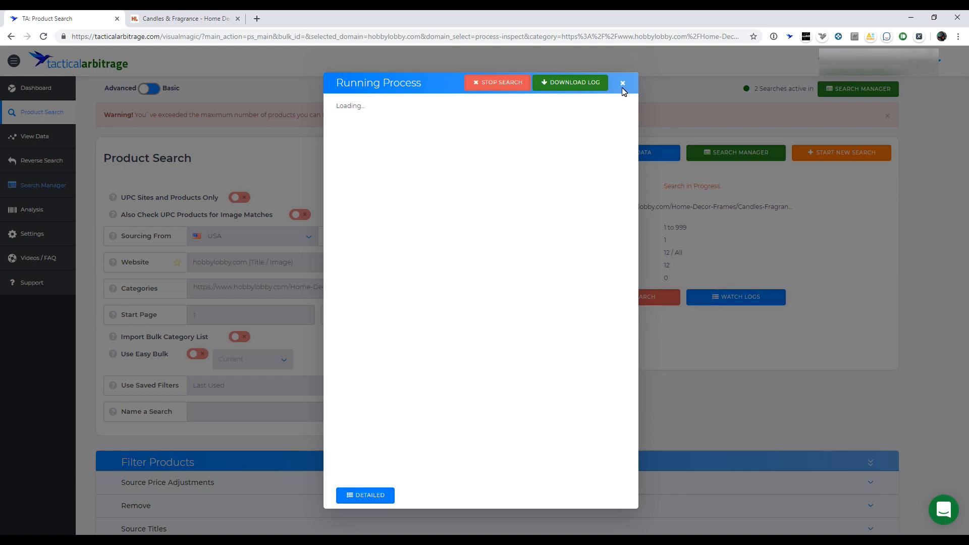
left_click(365, 496)
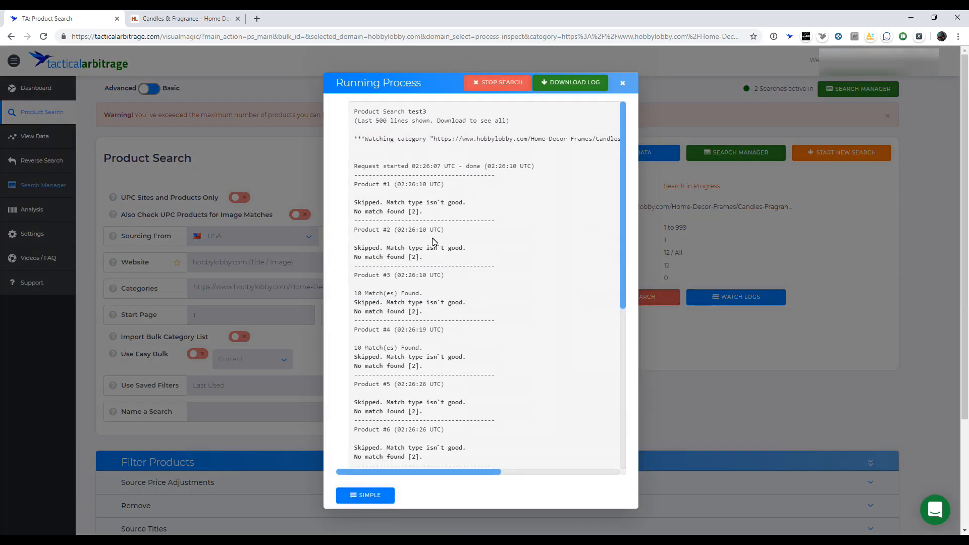
left_click_drag(368, 204, 474, 207)
left_click(475, 209)
left_click_drag(374, 251, 433, 261)
scroll(426, 270, "down", 8)
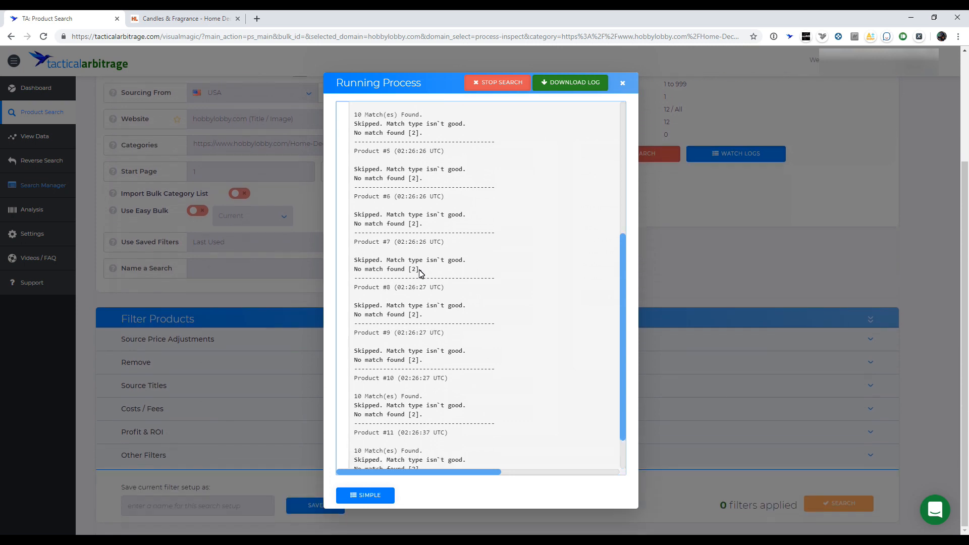
scroll(419, 273, "down", 2)
scroll(419, 268, "up", 10)
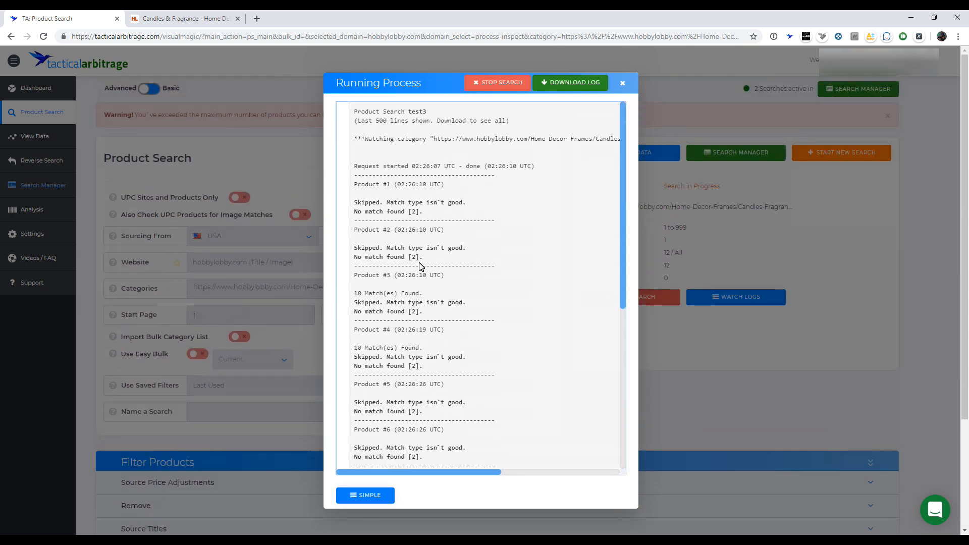
scroll(418, 266, "down", 15)
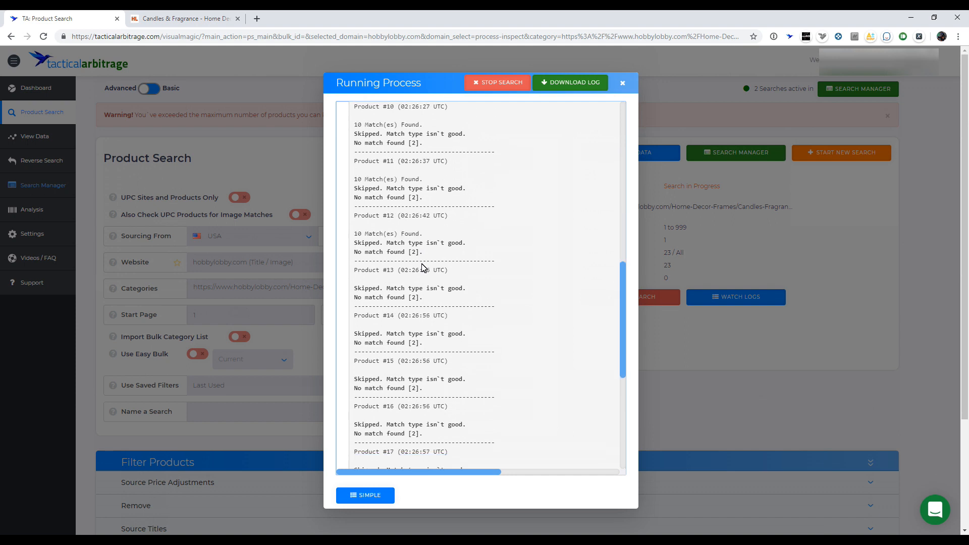
scroll(423, 267, "up", 15)
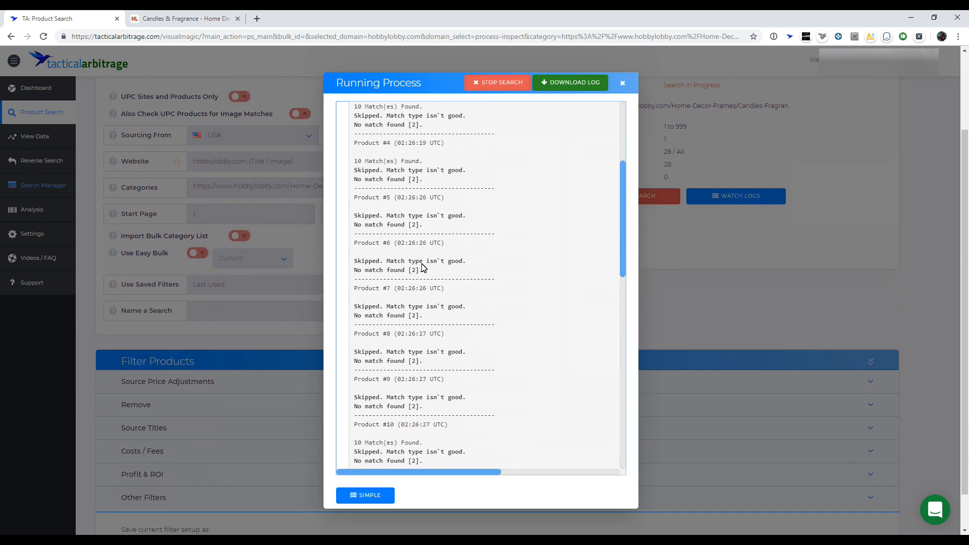
left_click(624, 84)
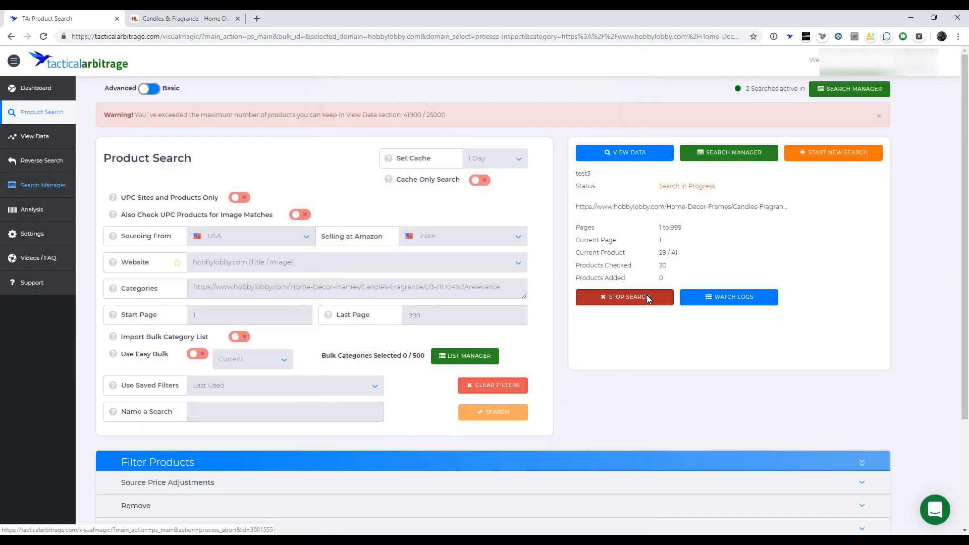
- Stop the test3 Product Search that is in progress
left_click(647, 298)
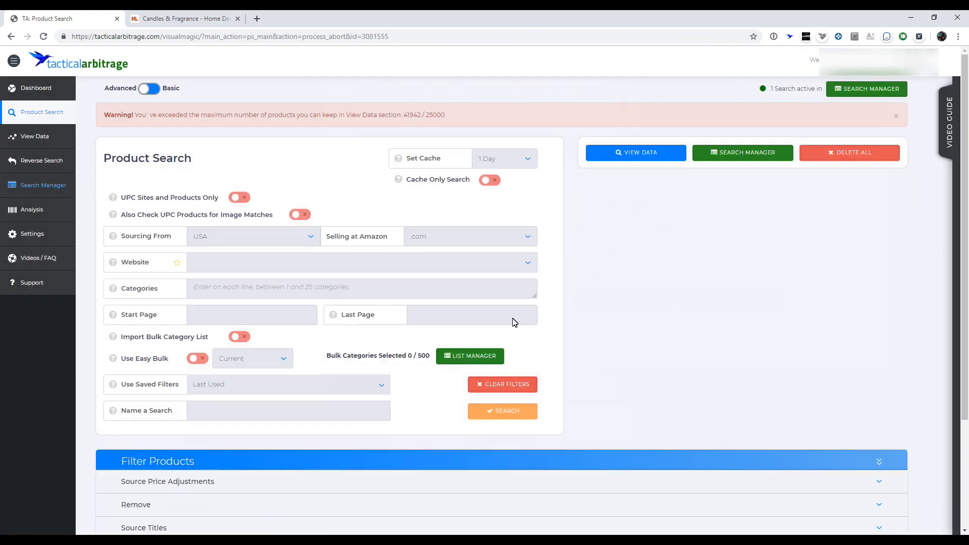
left_click(224, 284)
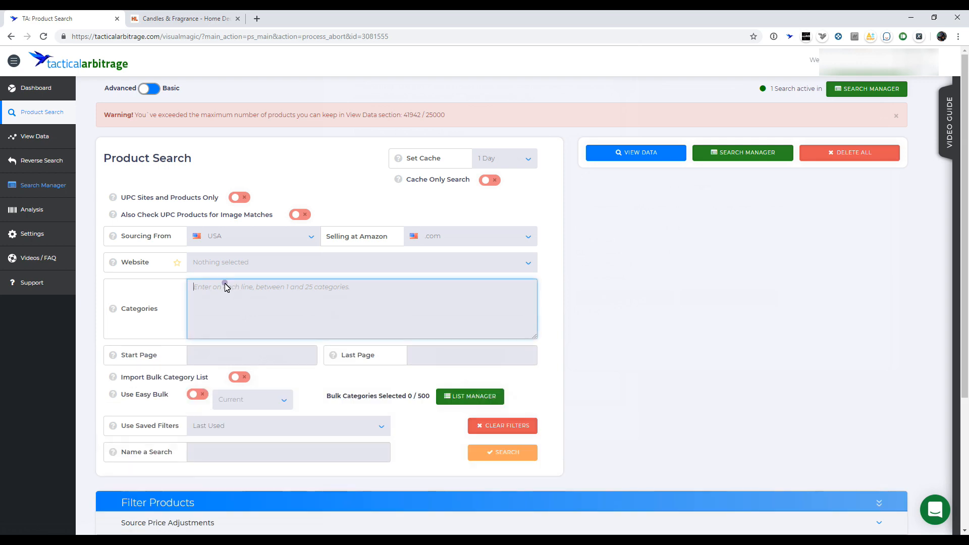
left_click(182, 19)
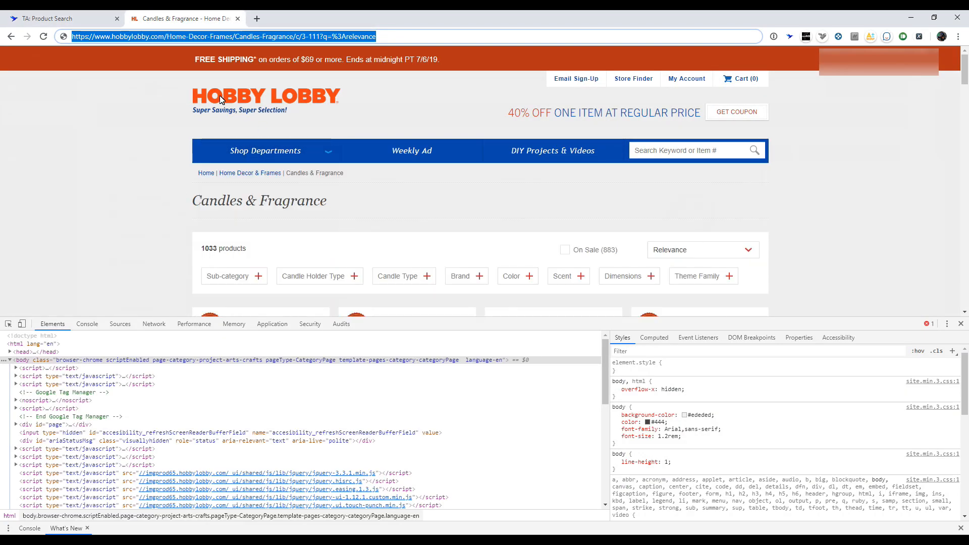
left_click(80, 18)
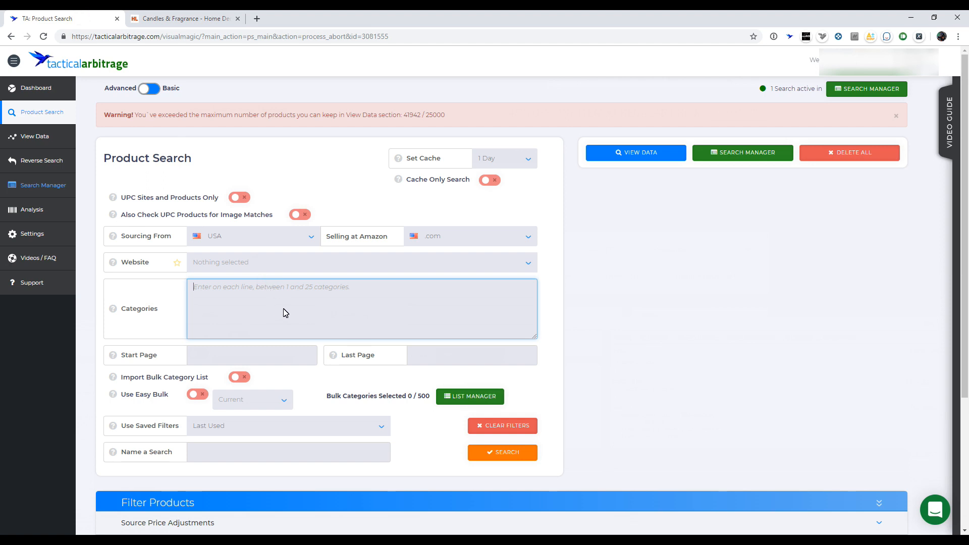
left_click(239, 341)
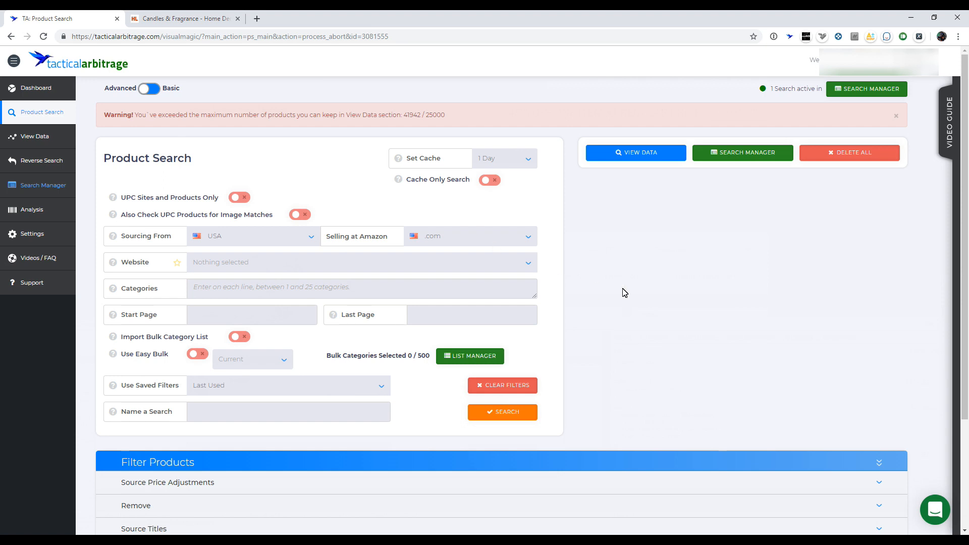
left_click(648, 288)
left_click(584, 292)
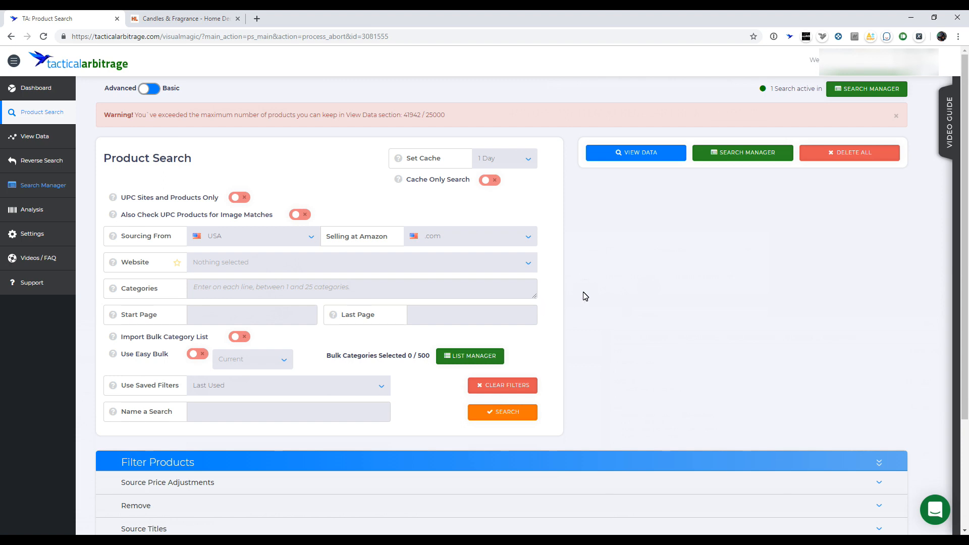